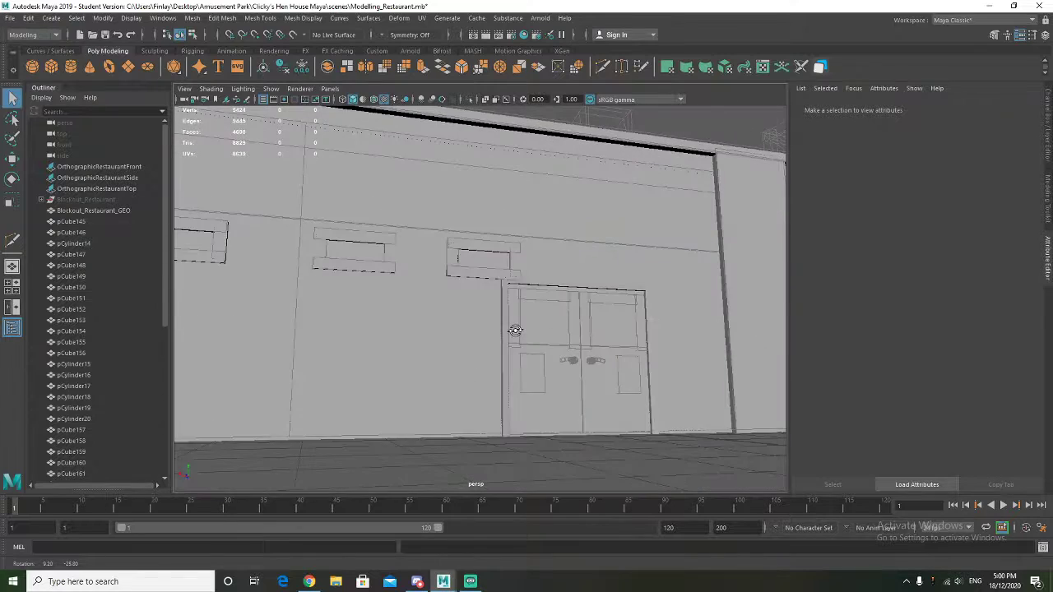
Examine the double door, its frame and the neighbouring window trims on the restaurant's wall
{"action": "left_click", "coordinate": [603, 305]}
{"action": "left_click_drag", "start_coordinate": [634, 302], "coordinate": [518, 312], "text": "alt"}
{"action": "middle_click_drag", "start_coordinate": [420, 364], "coordinate": [477, 259], "text": "alt"}
{"action": "left_click_drag", "start_coordinate": [477, 258], "coordinate": [392, 311], "text": "alt"}
{"action": "left_click", "coordinate": [566, 350]}
{"action": "left_click_drag", "start_coordinate": [606, 381], "coordinate": [570, 373], "text": "alt"}
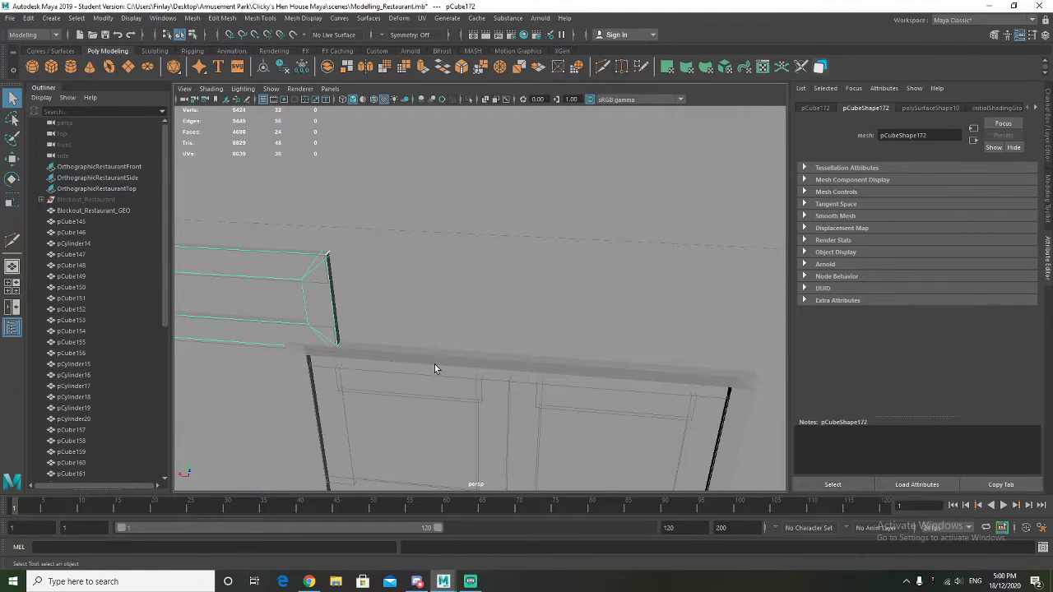
{"action": "left_click", "coordinate": [402, 360]}
{"action": "left_click_drag", "start_coordinate": [402, 368], "coordinate": [488, 342], "text": "alt"}
{"action": "scroll", "coordinate": [490, 358], "scroll_direction": "down", "scroll_amount": 4}
{"action": "scroll", "coordinate": [430, 347], "scroll_direction": "down", "scroll_amount": 4}
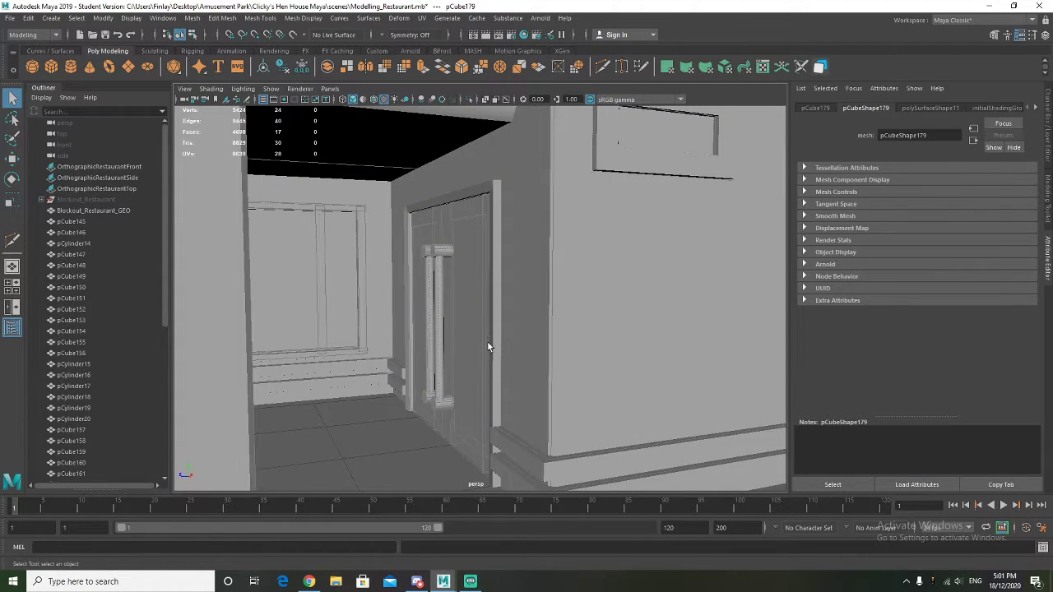
Examine the front entrance's double doors and their long bar handles up close
{"action": "left_click", "coordinate": [453, 282]}
{"action": "left_click_drag", "start_coordinate": [446, 301], "coordinate": [374, 272], "text": "alt"}
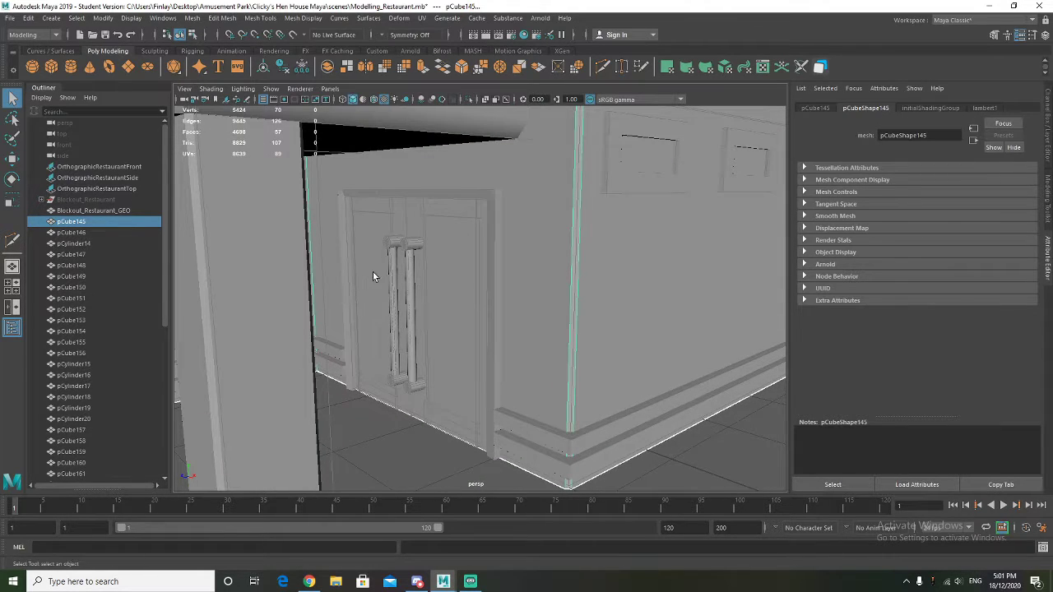
{"action": "scroll", "coordinate": [373, 277], "scroll_direction": "up", "scroll_amount": 5}
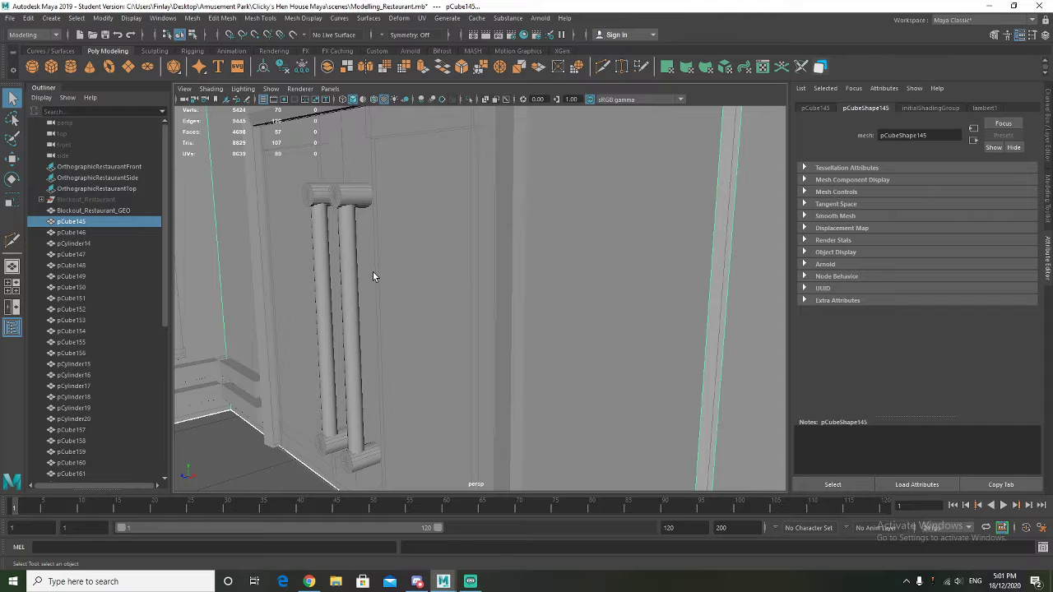
{"action": "scroll", "coordinate": [373, 276], "scroll_direction": "down", "scroll_amount": 5}
{"action": "left_click_drag", "start_coordinate": [396, 278], "coordinate": [408, 281], "text": "alt"}
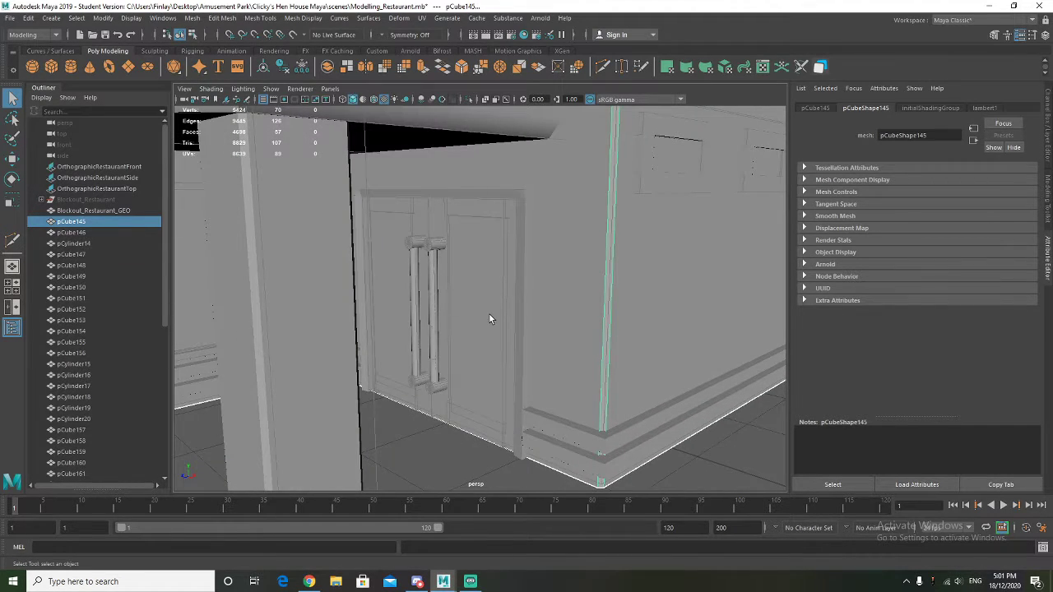
{"action": "left_click_drag", "start_coordinate": [490, 314], "coordinate": [508, 297], "text": "alt"}
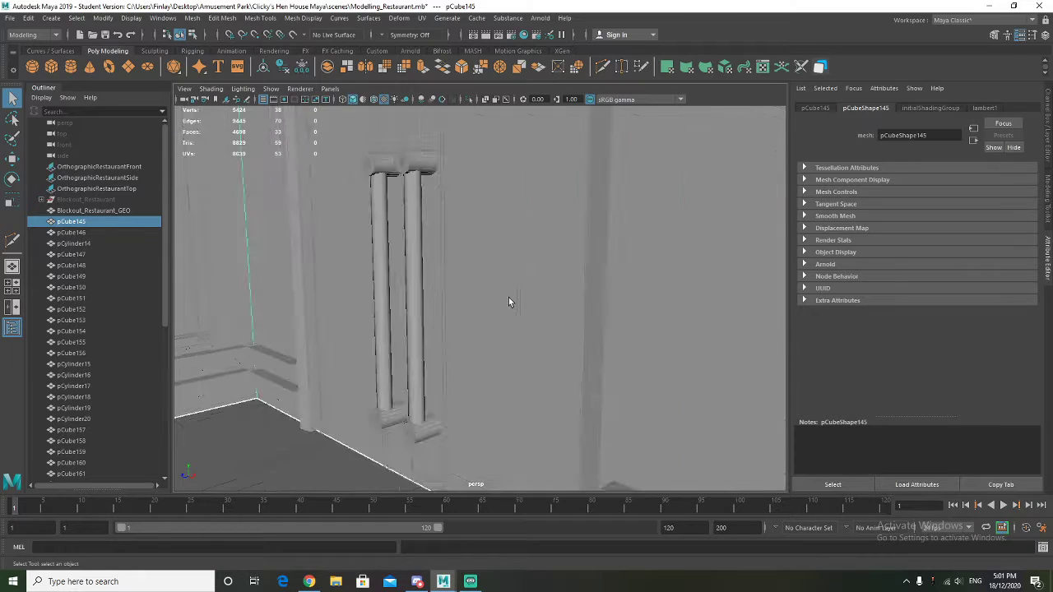
{"action": "left_click", "coordinate": [441, 283]}
{"action": "key", "text": "f"}
{"action": "left_click_drag", "start_coordinate": [441, 282], "coordinate": [505, 288], "text": "alt"}
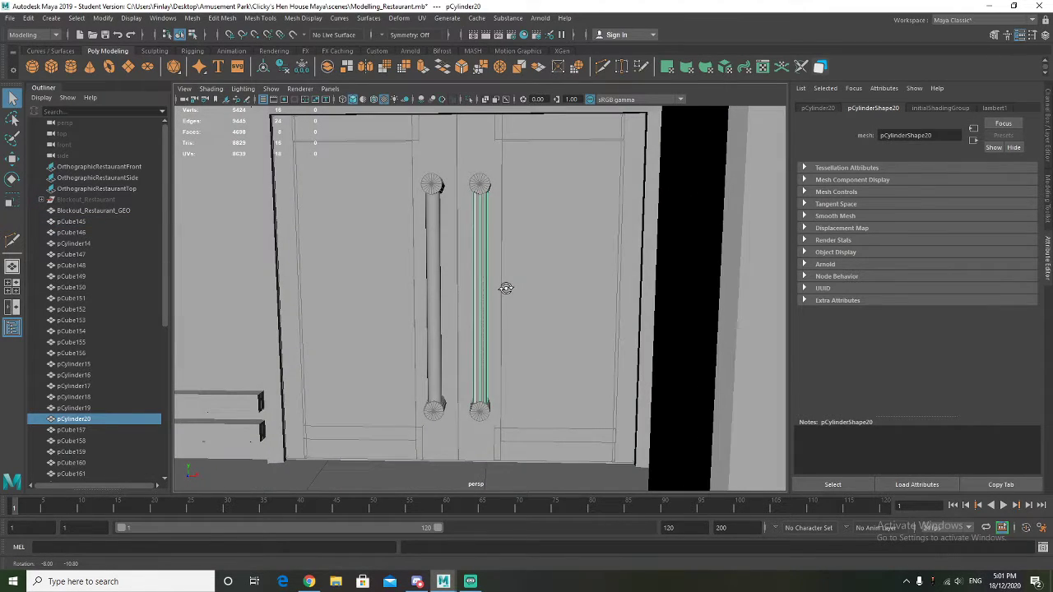
Create a polygon cube and move it to the floor in front of the entrance doors
{"action": "left_click", "coordinate": [51, 66]}
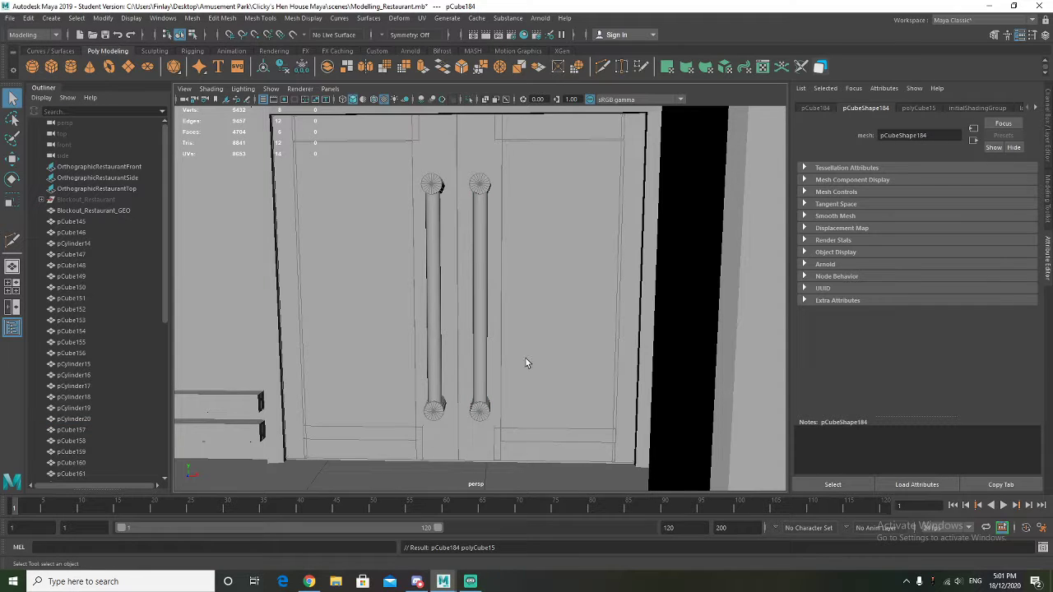
{"action": "key", "text": "w"}
{"action": "scroll", "coordinate": [303, 339], "scroll_direction": "down", "scroll_amount": 5}
{"action": "left_click_drag", "start_coordinate": [226, 332], "coordinate": [466, 342]}
{"action": "scroll", "coordinate": [467, 345], "scroll_direction": "up", "scroll_amount": 3}
{"action": "scroll", "coordinate": [465, 342], "scroll_direction": "up", "scroll_amount": 1}
Scale the cube up uniformly and raise it in front of the lower half of the entrance doors
{"action": "key", "text": "r"}
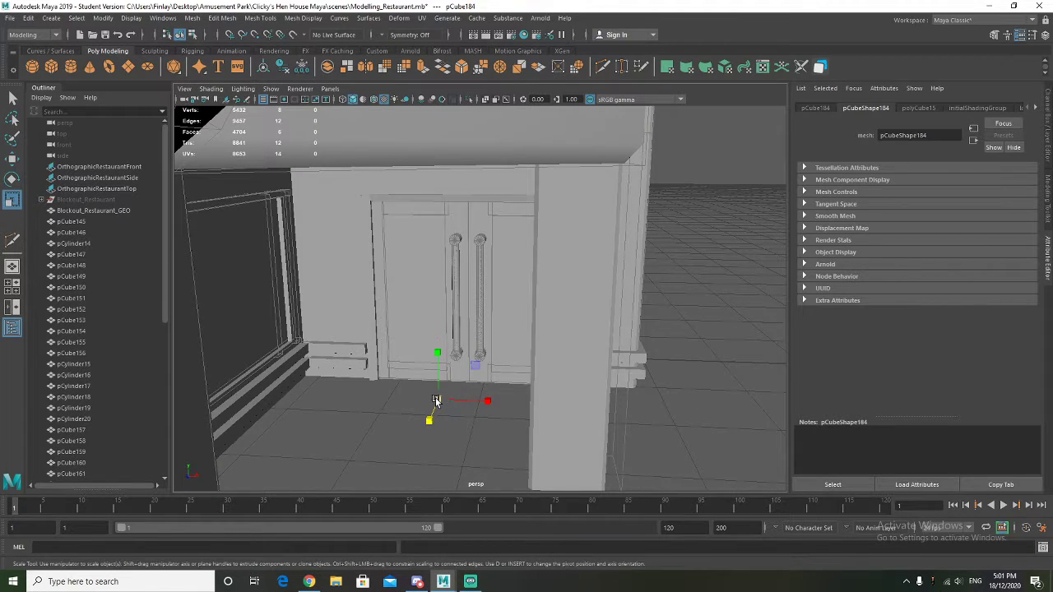
{"action": "left_click_drag", "start_coordinate": [438, 401], "coordinate": [608, 402]}
{"action": "key", "text": "w"}
{"action": "left_click_drag", "start_coordinate": [438, 352], "coordinate": [436, 277]}
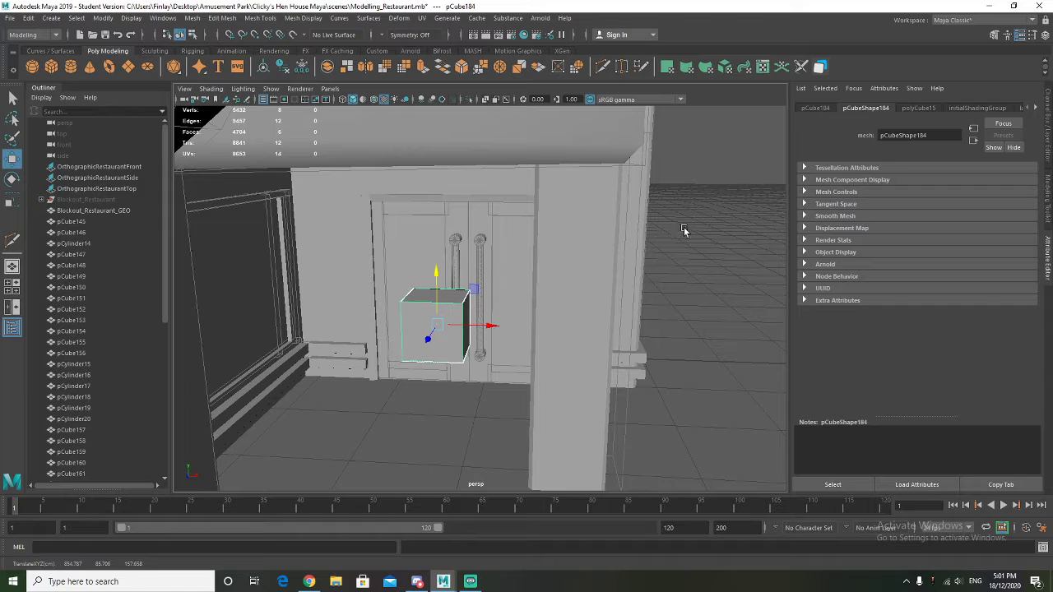
Set the cube's width and height subdivisions to 3 and delete the centre faces on its front and back
{"action": "left_click", "coordinate": [913, 108]}
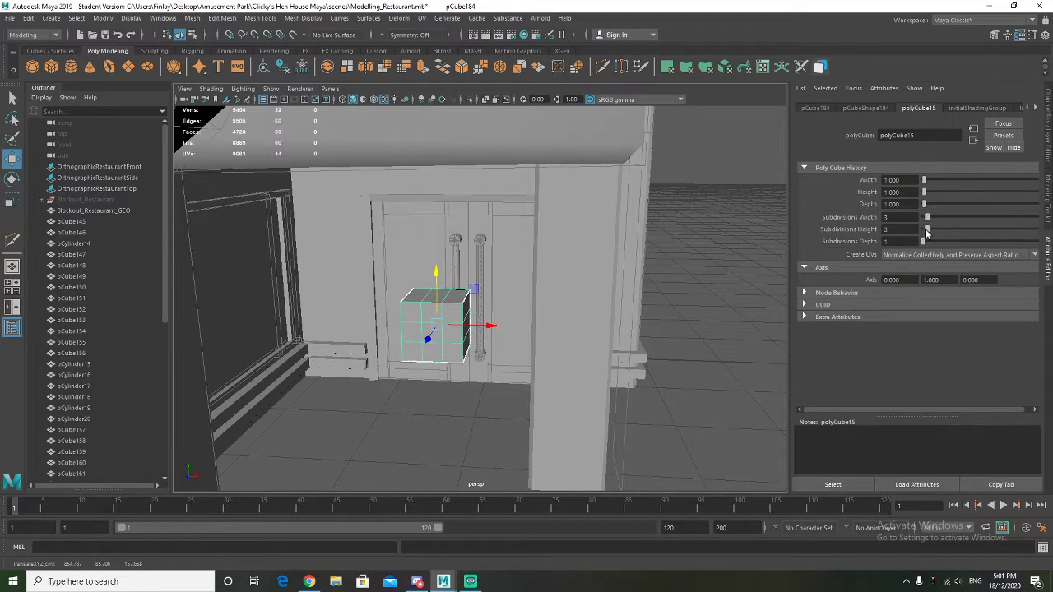
{"action": "left_click_drag", "start_coordinate": [511, 306], "coordinate": [509, 309], "text": "alt"}
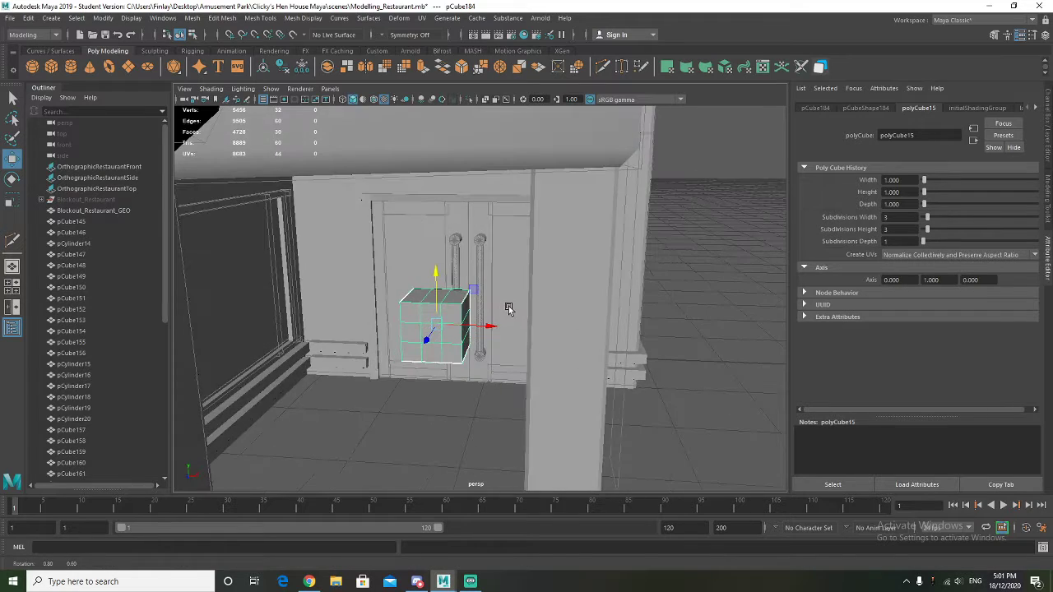
{"action": "scroll", "coordinate": [443, 345], "scroll_direction": "up", "scroll_amount": 3}
{"action": "left_click_drag", "start_coordinate": [443, 346], "coordinate": [445, 343], "text": "alt"}
{"action": "right_click_drag", "start_coordinate": [436, 335], "coordinate": [434, 344]}
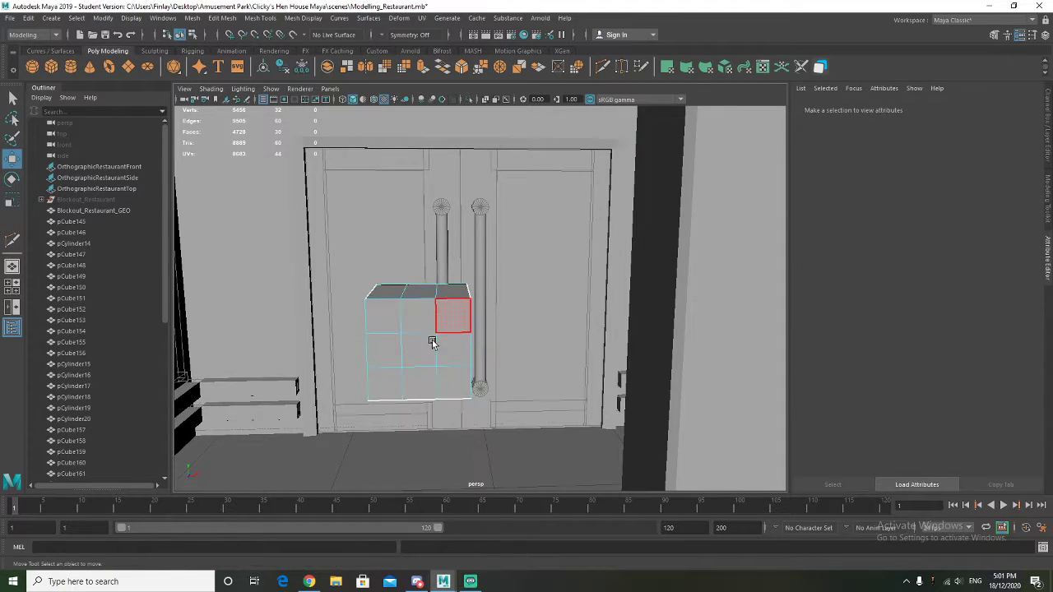
{"action": "left_click_drag", "start_coordinate": [433, 343], "coordinate": [432, 329], "text": "alt"}
{"action": "left_click", "coordinate": [420, 325]}
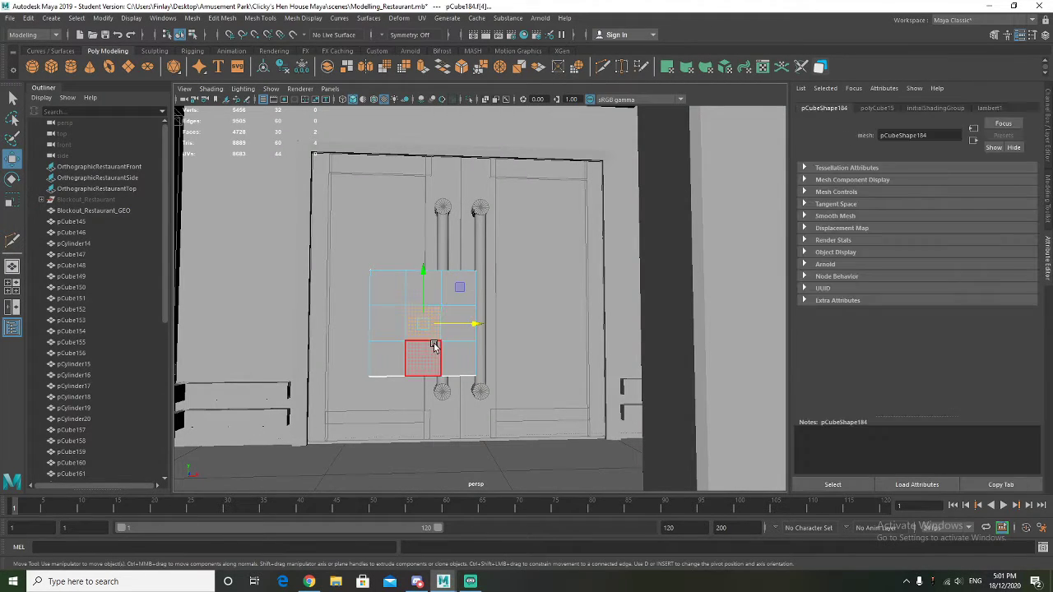
{"action": "key", "text": "Delete"}
Bridge the front and back edges along the upper and left sides of the cube's central hole
{"action": "left_click_drag", "start_coordinate": [508, 329], "coordinate": [422, 321], "text": "alt"}
{"action": "scroll", "coordinate": [427, 316], "scroll_direction": "up", "scroll_amount": 3}
{"action": "middle_click_drag", "start_coordinate": [426, 312], "coordinate": [478, 273], "text": "alt"}
{"action": "left_click_drag", "start_coordinate": [479, 272], "coordinate": [460, 320], "text": "alt"}
{"action": "right_click_drag", "start_coordinate": [416, 260], "coordinate": [429, 229]}
{"action": "left_click_drag", "start_coordinate": [418, 277], "coordinate": [427, 264], "text": "alt"}
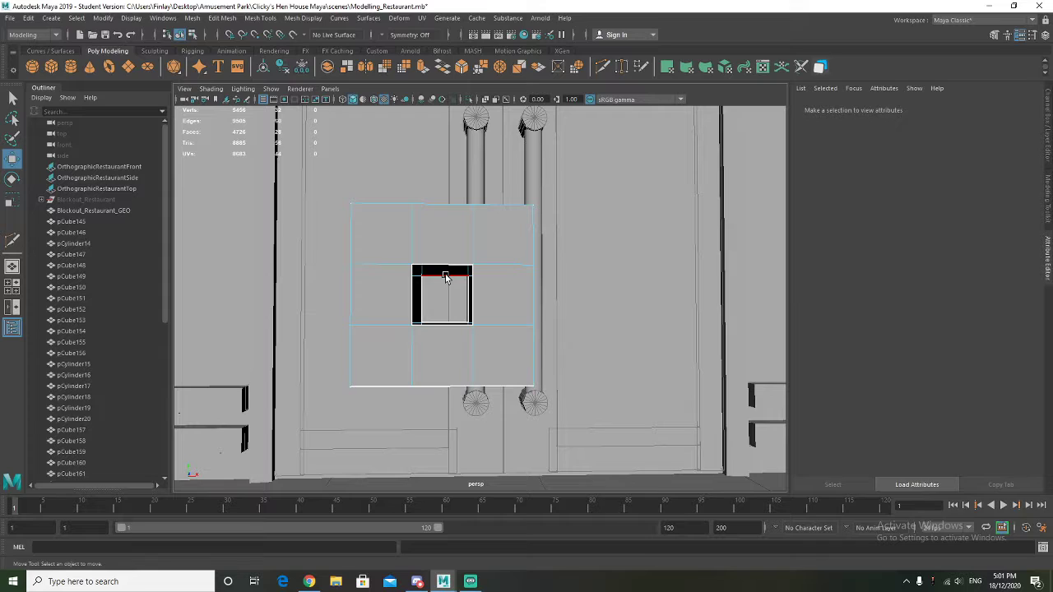
{"action": "left_click", "coordinate": [444, 275]}
{"action": "key", "text": "q"}
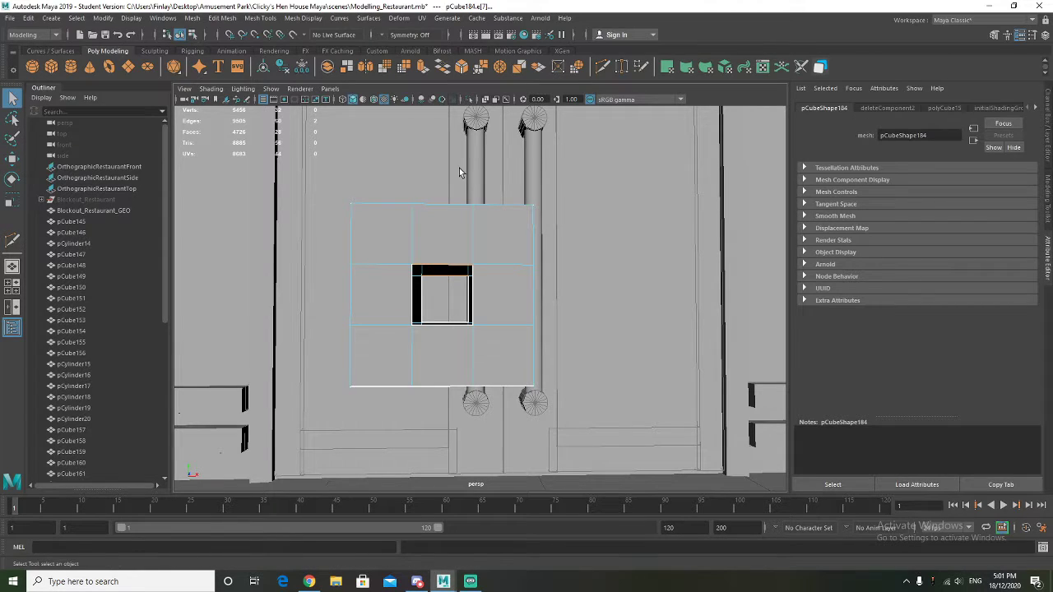
{"action": "left_click", "coordinate": [442, 67]}
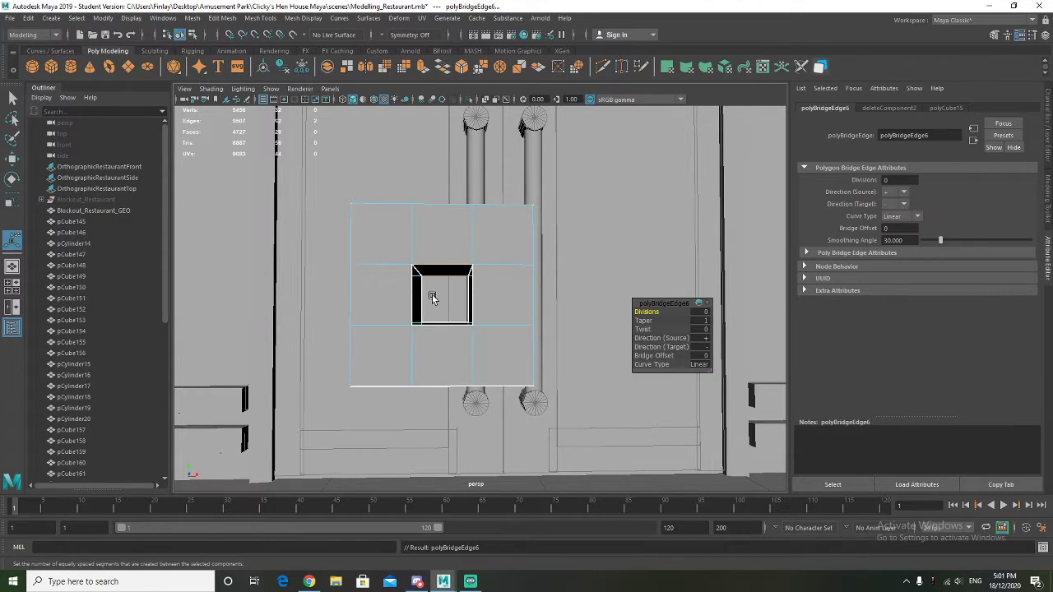
{"action": "left_click", "coordinate": [413, 295]}
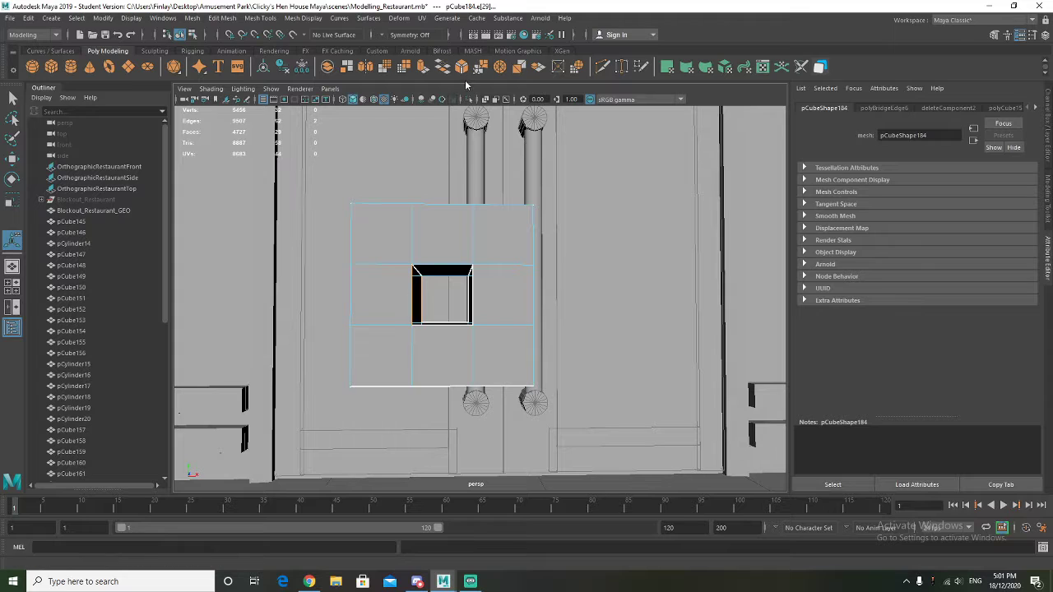
{"action": "left_click", "coordinate": [441, 68]}
Bridge the front and back edges along the right and lower sides of the cube's central hole
{"action": "left_click", "coordinate": [471, 298]}
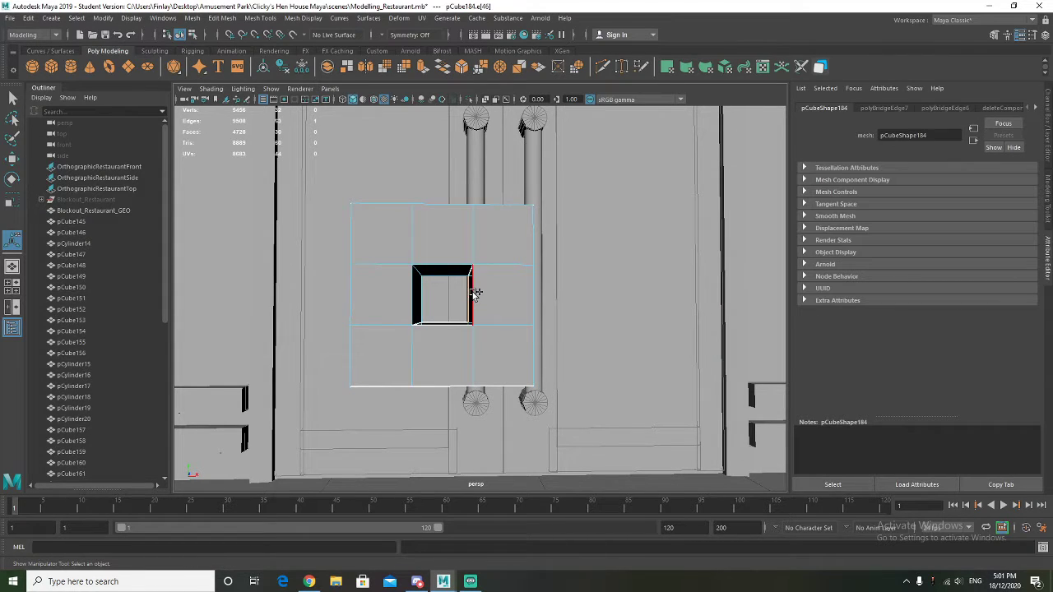
{"action": "left_click", "coordinate": [445, 68]}
{"action": "left_click_drag", "start_coordinate": [428, 247], "coordinate": [447, 245], "text": "alt"}
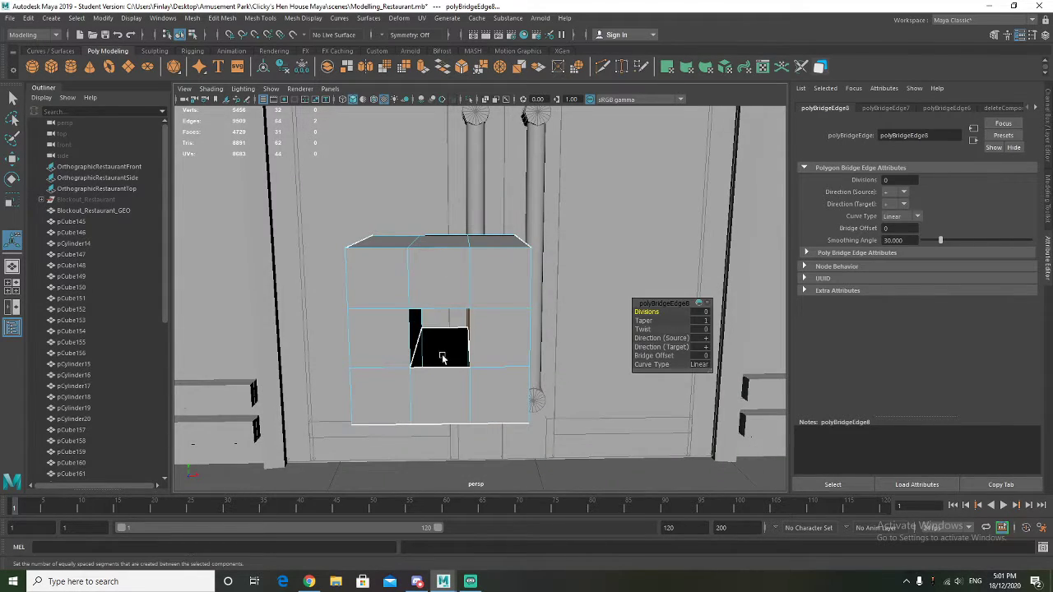
{"action": "left_click", "coordinate": [436, 331]}
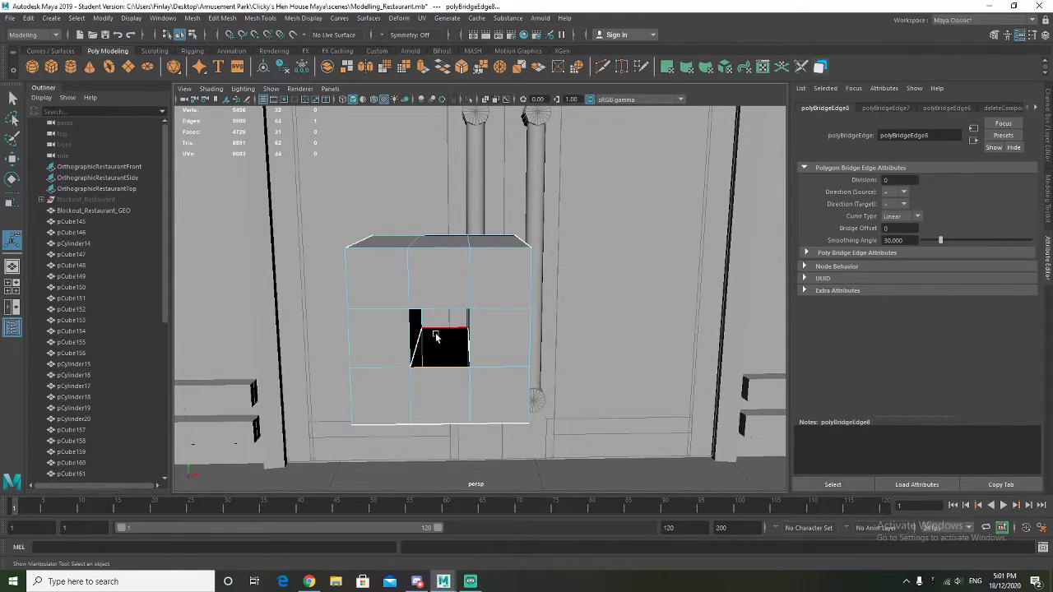
{"action": "left_click", "coordinate": [445, 67]}
{"action": "mouse_move", "coordinate": [560, 308]}
{"action": "left_mouse_down", "text": "alt"}
{"action": "mouse_move", "coordinate": [531, 291]}
{"action": "mouse_move", "coordinate": [583, 285]}
{"action": "mouse_move", "coordinate": [587, 308]}
{"action": "mouse_move", "coordinate": [552, 308]}
{"action": "left_mouse_up", "text": "alt"}
Try to enlarge the central hole by scaling its inner faces in width and height
{"action": "right_click_drag", "start_coordinate": [412, 266], "coordinate": [470, 247]}
{"action": "left_click_drag", "start_coordinate": [470, 246], "coordinate": [444, 271], "text": "alt"}
{"action": "key", "text": "r"}
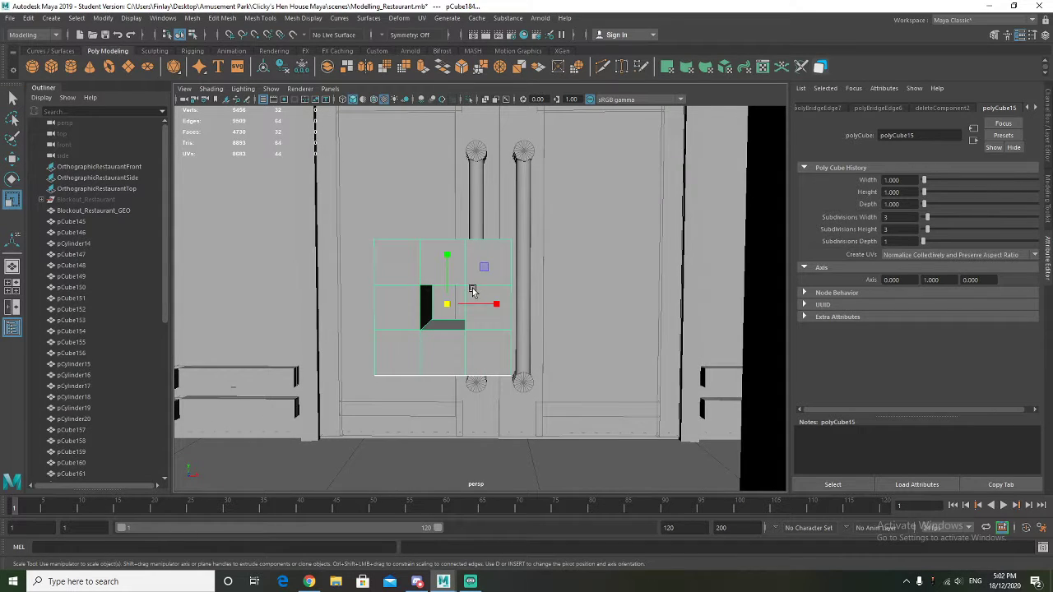
{"action": "left_click_drag", "start_coordinate": [393, 311], "coordinate": [401, 311], "text": "alt"}
{"action": "right_click_drag", "start_coordinate": [442, 272], "coordinate": [441, 244]}
{"action": "left_click_drag", "start_coordinate": [441, 244], "coordinate": [425, 269], "text": "alt"}
{"action": "right_click_drag", "start_coordinate": [424, 270], "coordinate": [425, 311]}
{"action": "left_click_drag", "start_coordinate": [425, 311], "coordinate": [367, 345], "text": "alt"}
{"action": "key", "text": "q"}
{"action": "left_click", "coordinate": [423, 275]}
{"action": "left_click", "coordinate": [447, 265], "text": "shift"}
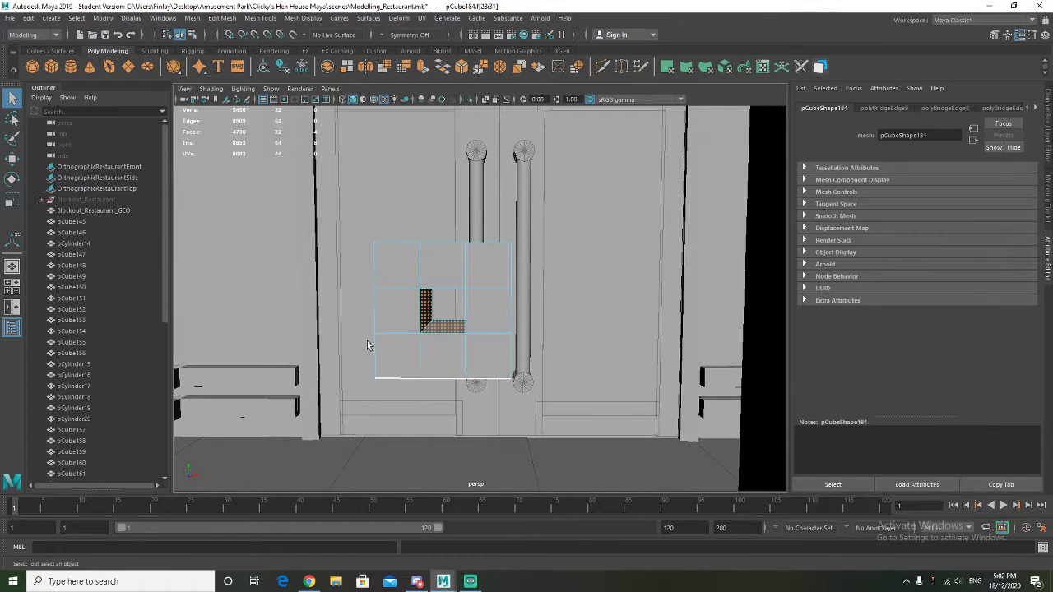
{"action": "key", "text": "e"}
{"action": "key", "text": "r"}
{"action": "left_click_drag", "start_coordinate": [484, 268], "coordinate": [501, 259]}
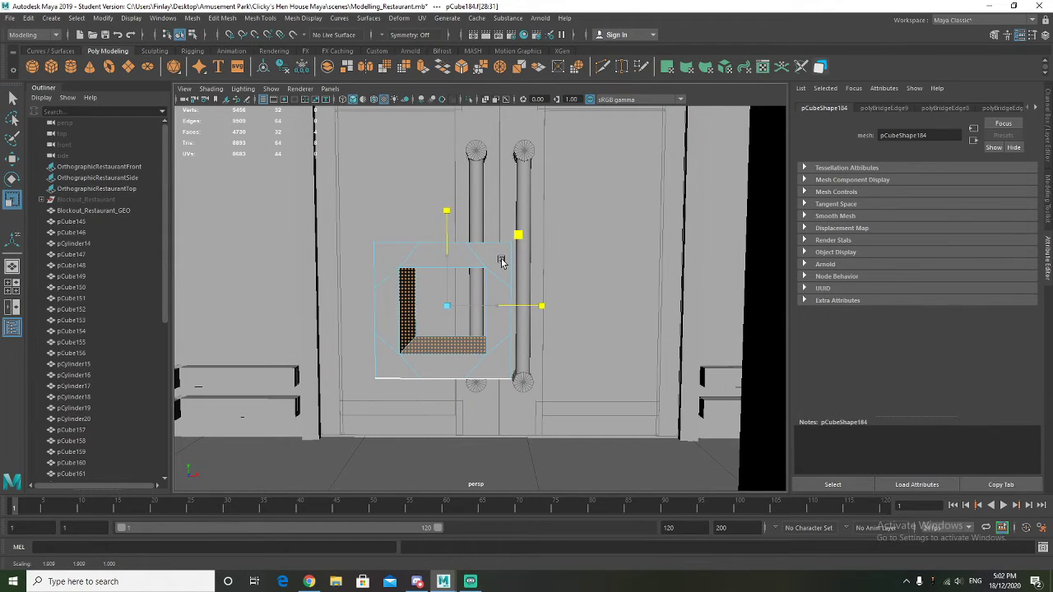
{"action": "key", "text": "ctrl+z"}
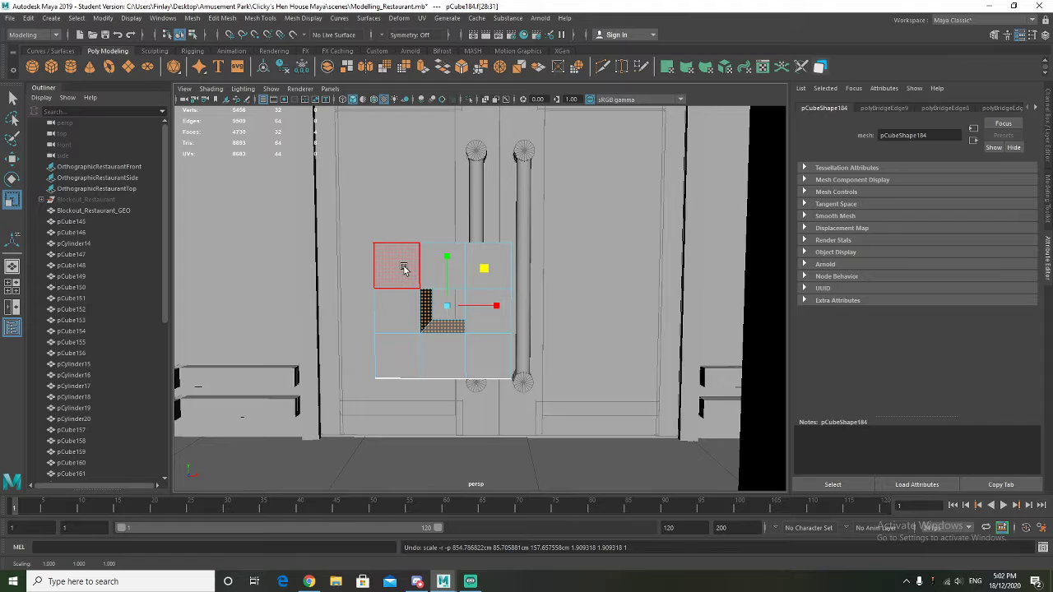
Flatten the cube in depth into a thin panel and position it against the left entrance door
{"action": "right_click_drag", "start_coordinate": [404, 271], "coordinate": [444, 251]}
{"action": "left_click_drag", "start_coordinate": [526, 290], "coordinate": [421, 325], "text": "alt"}
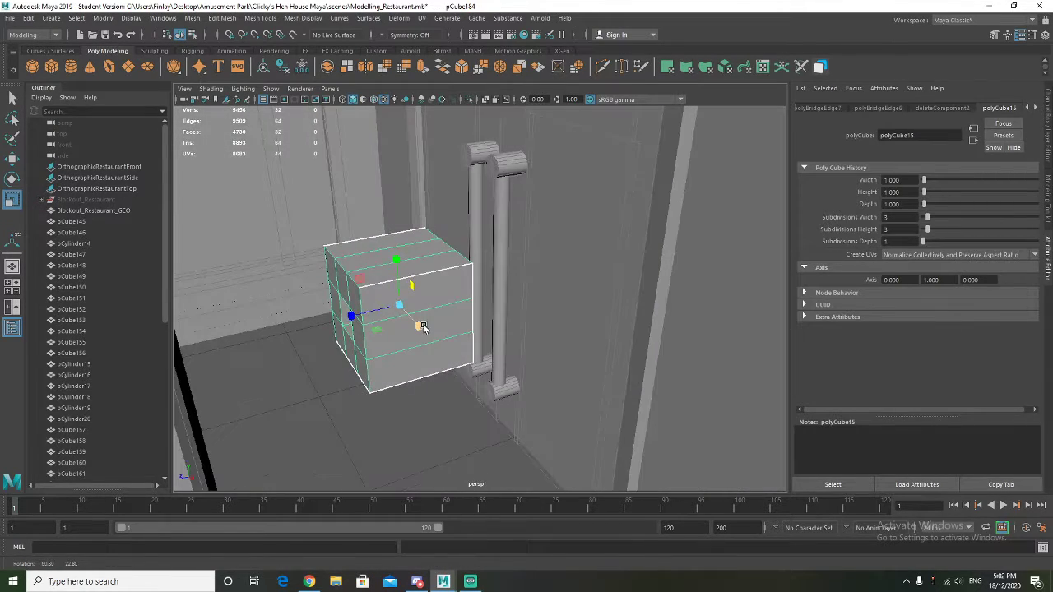
{"action": "left_click_drag", "start_coordinate": [347, 319], "coordinate": [442, 310]}
{"action": "key", "text": "w"}
{"action": "key", "text": "f"}
{"action": "scroll", "coordinate": [403, 299], "scroll_direction": "down", "scroll_amount": 5}
{"action": "key", "text": "r"}
{"action": "key", "text": "w"}
{"action": "key", "text": "r"}
Delete the panel's eight back faces together with the inner faces of its central hole
{"action": "left_click_drag", "start_coordinate": [508, 311], "coordinate": [451, 257], "text": "alt"}
{"action": "scroll", "coordinate": [497, 302], "scroll_direction": "up", "scroll_amount": 3}
{"action": "right_click_drag", "start_coordinate": [454, 251], "coordinate": [457, 288]}
{"action": "key", "text": "q"}
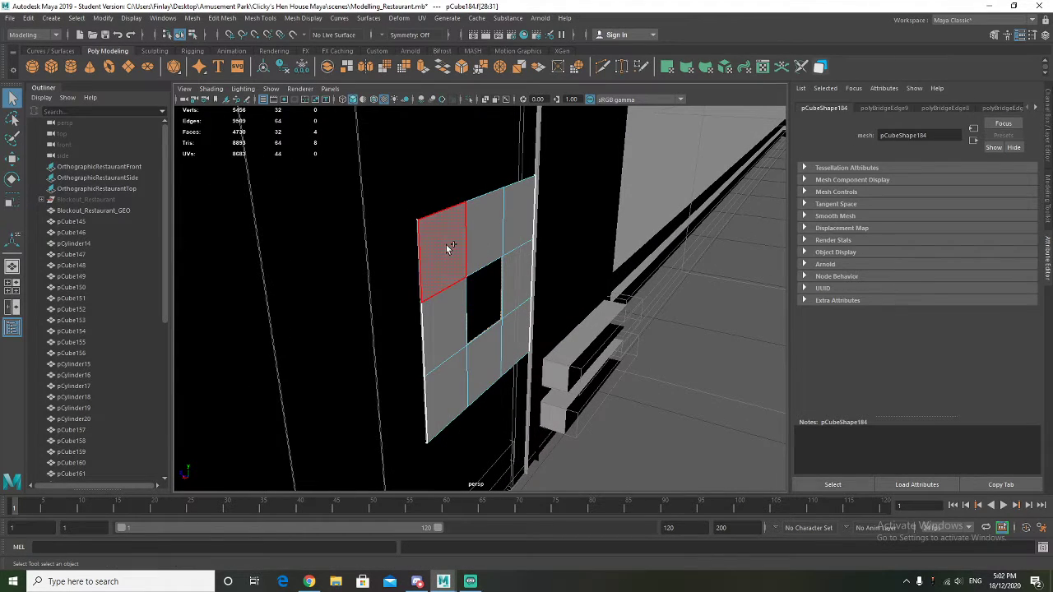
{"action": "left_click", "coordinate": [447, 246]}
{"action": "left_click", "coordinate": [490, 231], "text": "shift"}
{"action": "left_click", "coordinate": [516, 224], "text": "shift"}
{"action": "left_click", "coordinate": [511, 288], "text": "shift"}
{"action": "left_click", "coordinate": [514, 331], "text": "shift"}
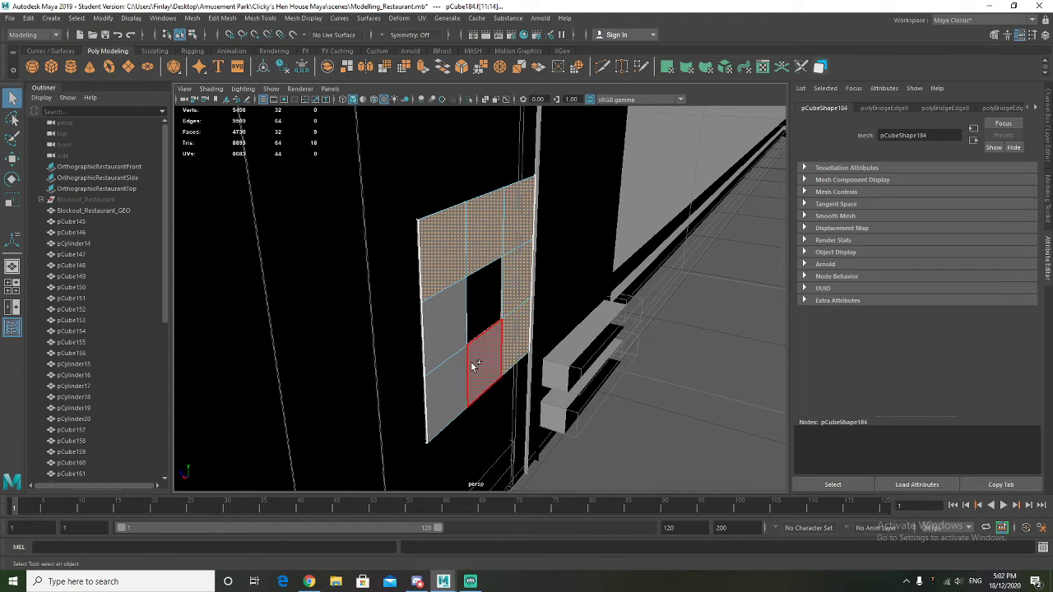
{"action": "left_click", "coordinate": [474, 362], "text": "shift"}
{"action": "left_click", "coordinate": [450, 376], "text": "shift"}
{"action": "left_click", "coordinate": [445, 336], "text": "shift"}
{"action": "key", "text": "Delete"}
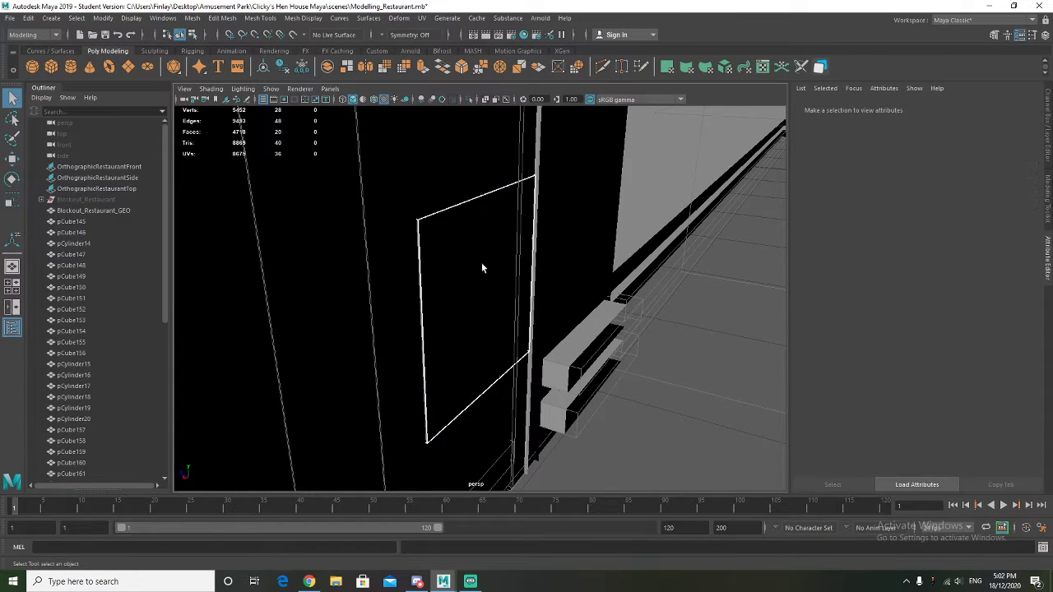
Adjust the panel's two left vertex columns to line up with the left stile of the left entrance door
{"action": "left_click_drag", "start_coordinate": [273, 274], "coordinate": [421, 259], "text": "alt"}
{"action": "right_click_drag", "start_coordinate": [454, 231], "coordinate": [510, 215]}
{"action": "left_click_drag", "start_coordinate": [470, 248], "coordinate": [528, 255], "text": "alt"}
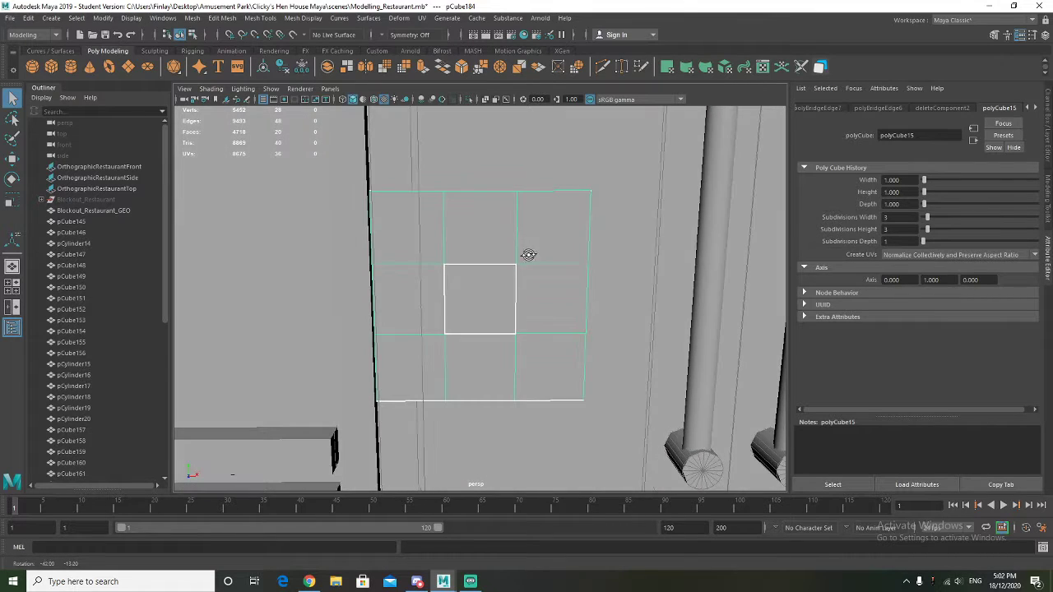
{"action": "right_click_drag", "start_coordinate": [411, 231], "coordinate": [356, 231]}
{"action": "left_click_drag", "start_coordinate": [343, 155], "coordinate": [496, 478]}
{"action": "key", "text": "r"}
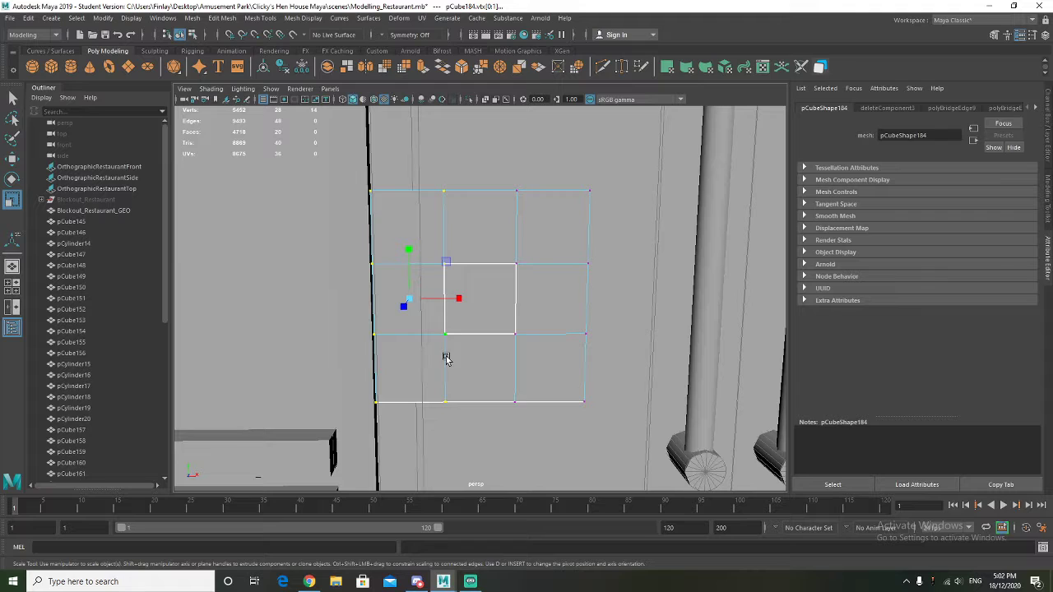
{"action": "left_click_drag", "start_coordinate": [454, 299], "coordinate": [476, 288]}
{"action": "key", "text": "w"}
{"action": "key", "text": "r"}
{"action": "key", "text": "w"}
{"action": "key", "text": "r"}
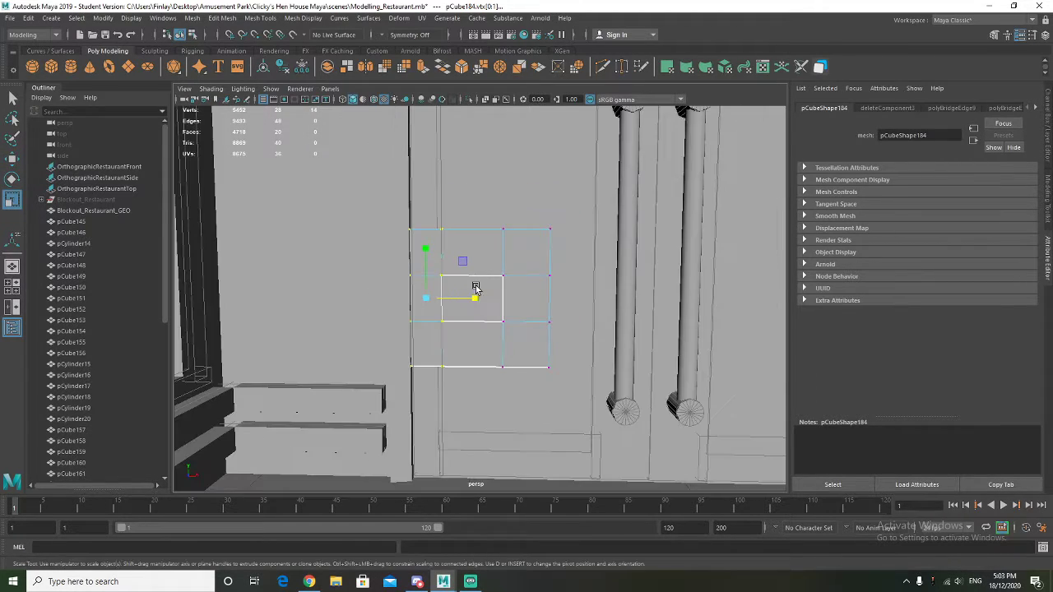
Adjust the panel's two right vertex columns to line up with the right stile of the left entrance door
{"action": "left_click_drag", "start_coordinate": [559, 385], "coordinate": [559, 384]}
{"action": "key", "text": "w"}
{"action": "left_click_drag", "start_coordinate": [568, 301], "coordinate": [607, 324]}
{"action": "key", "text": "r"}
{"action": "key", "text": "w"}
{"action": "key", "text": "r"}
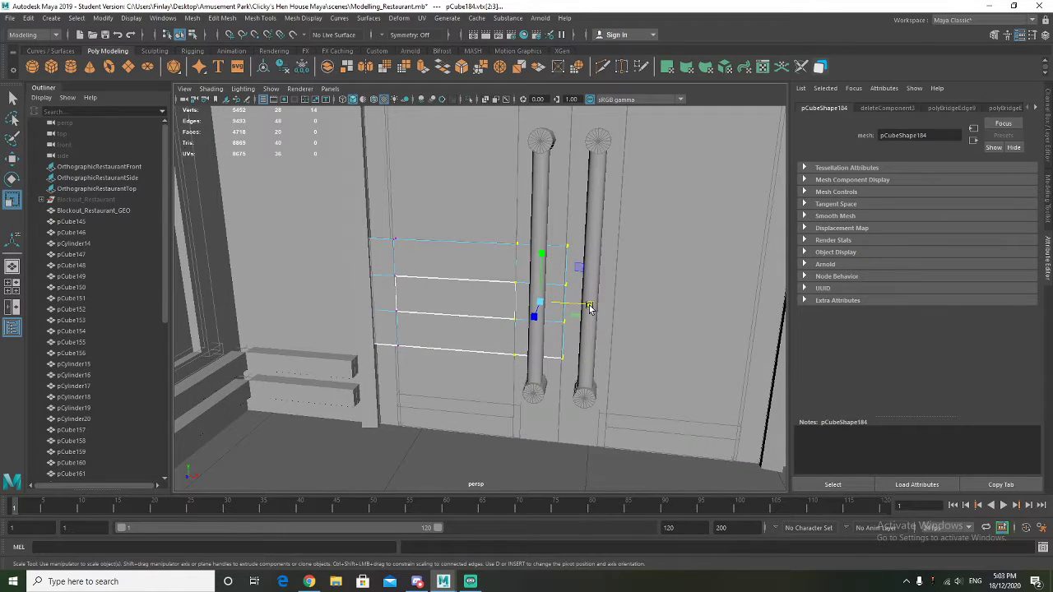
{"action": "left_click_drag", "start_coordinate": [536, 311], "coordinate": [543, 317], "text": "alt"}
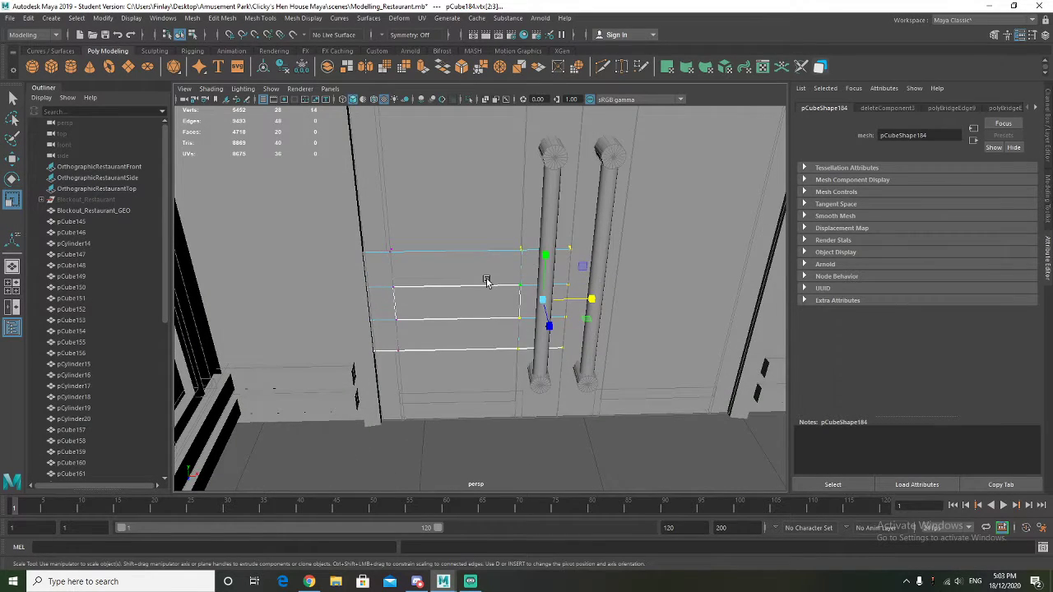
{"action": "left_click_drag", "start_coordinate": [487, 281], "coordinate": [431, 254], "text": "alt"}
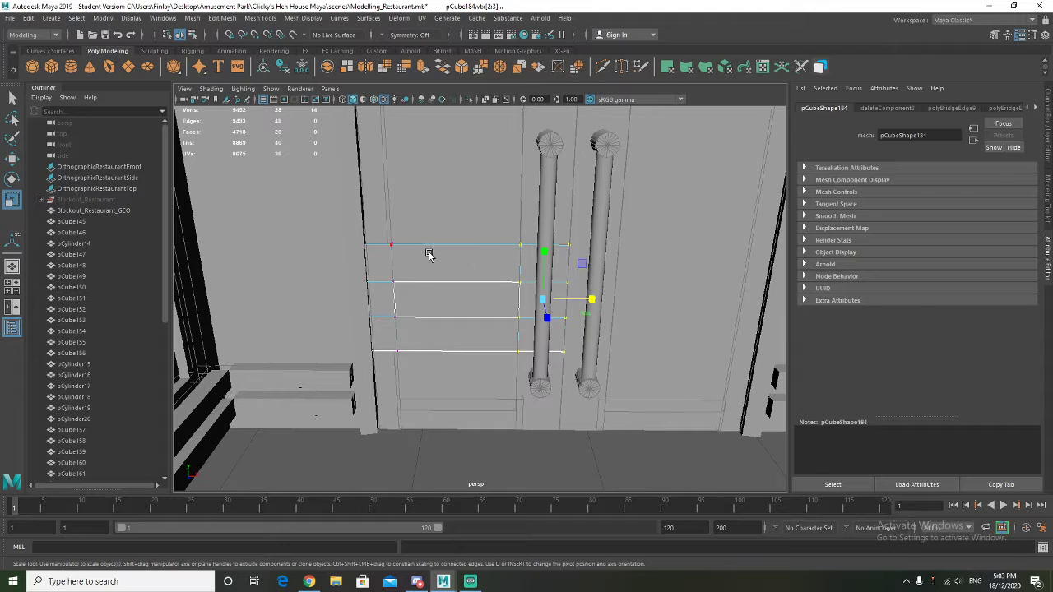
Raise the panel's upper two vertex rows and adjust their spacing to match the top rail of the left entrance door
{"action": "right_click_drag", "start_coordinate": [444, 260], "coordinate": [397, 248]}
{"action": "left_click_drag", "start_coordinate": [466, 280], "coordinate": [594, 290]}
{"action": "left_click_drag", "start_coordinate": [567, 372], "coordinate": [565, 351], "text": "alt"}
{"action": "key", "text": "w"}
{"action": "middle_click_drag", "start_coordinate": [444, 302], "coordinate": [421, 433], "text": "alt"}
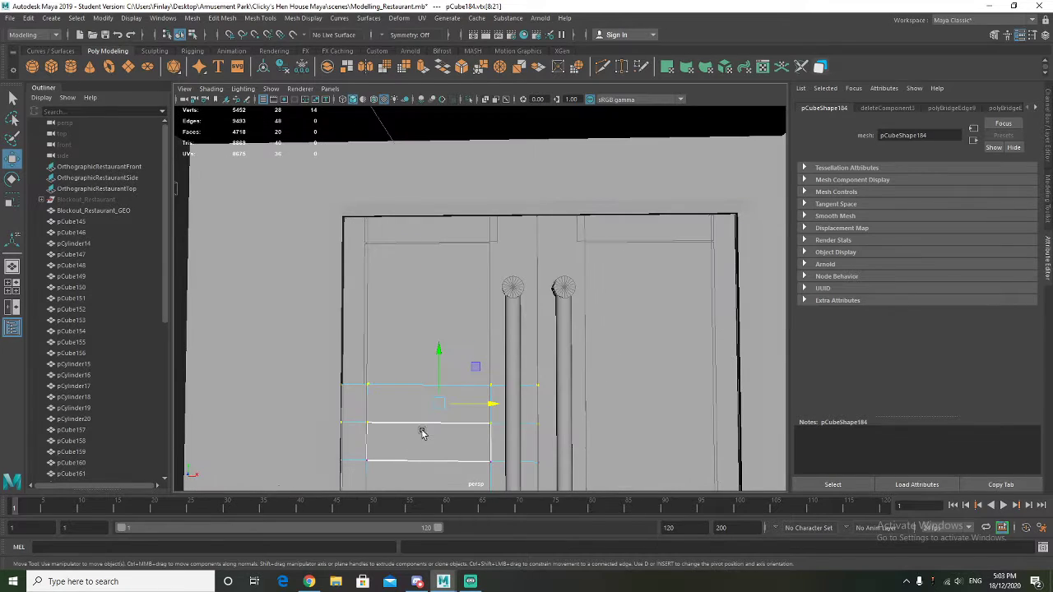
{"action": "left_click_drag", "start_coordinate": [440, 358], "coordinate": [440, 200]}
{"action": "key", "text": "r"}
{"action": "key", "text": "w"}
{"action": "left_click_drag", "start_coordinate": [441, 189], "coordinate": [443, 192]}
{"action": "left_click_drag", "start_coordinate": [436, 218], "coordinate": [419, 253], "text": "alt"}
{"action": "key", "text": "r"}
{"action": "left_click_drag", "start_coordinate": [439, 189], "coordinate": [436, 186]}
{"action": "mouse_move", "coordinate": [399, 256]}
{"action": "left_mouse_down", "text": "alt"}
{"action": "mouse_move", "coordinate": [430, 263]}
{"action": "mouse_move", "coordinate": [399, 256]}
{"action": "left_mouse_up", "text": "alt"}
Lower the panel's bottom two vertex rows to line up with the bottom rail of the left entrance door
{"action": "middle_click_drag", "start_coordinate": [412, 332], "coordinate": [416, 213], "text": "alt"}
{"action": "middle_click_drag", "start_coordinate": [413, 284], "coordinate": [413, 226], "text": "alt"}
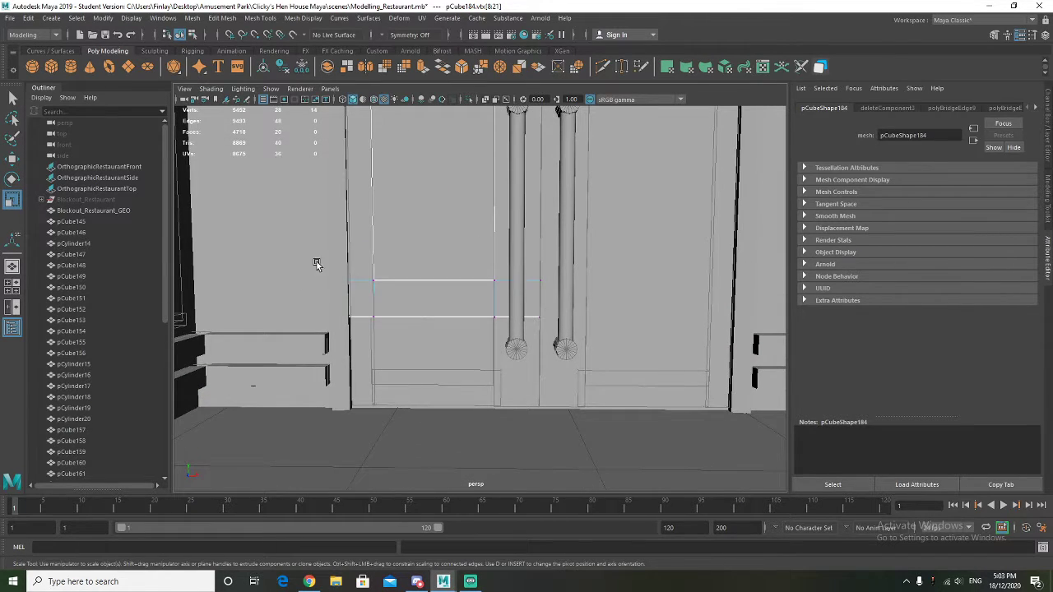
{"action": "left_click_drag", "start_coordinate": [570, 351], "coordinate": [571, 352]}
{"action": "key", "text": "w"}
{"action": "left_click_drag", "start_coordinate": [446, 245], "coordinate": [451, 339]}
{"action": "left_click_drag", "start_coordinate": [440, 331], "coordinate": [508, 217], "text": "alt"}
{"action": "key", "text": "r"}
{"action": "right_click_drag", "start_coordinate": [511, 216], "coordinate": [533, 218]}
Isolate the door frame and delete the twelve thin side faces around its outer perimeter
{"action": "left_click_drag", "start_coordinate": [597, 246], "coordinate": [489, 301], "text": "alt"}
{"action": "key", "text": "ctrl+1"}
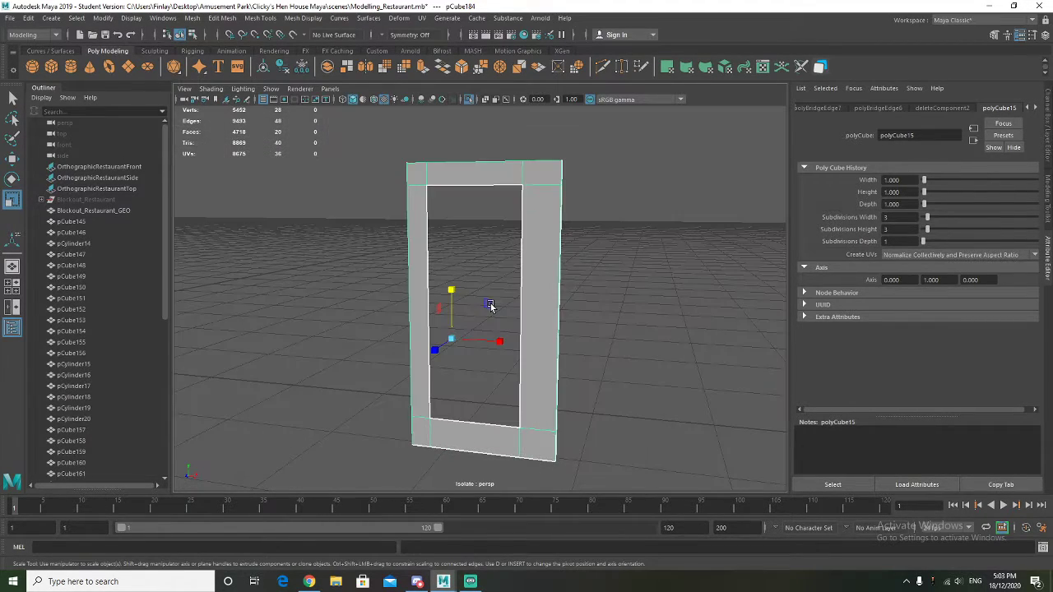
{"action": "left_click_drag", "start_coordinate": [381, 321], "coordinate": [455, 214], "text": "alt"}
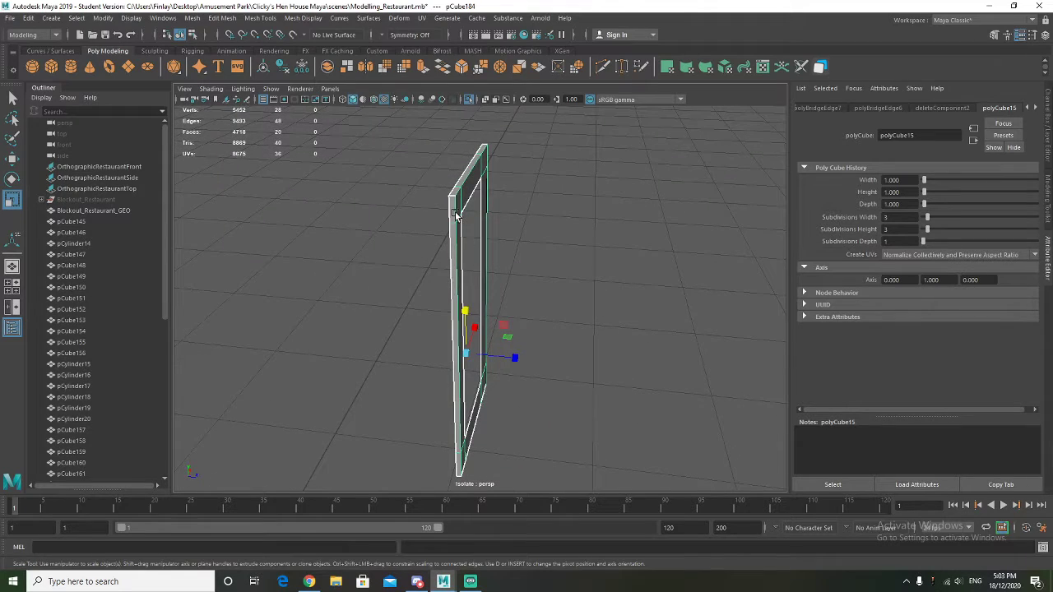
{"action": "right_click_drag", "start_coordinate": [455, 212], "coordinate": [453, 180]}
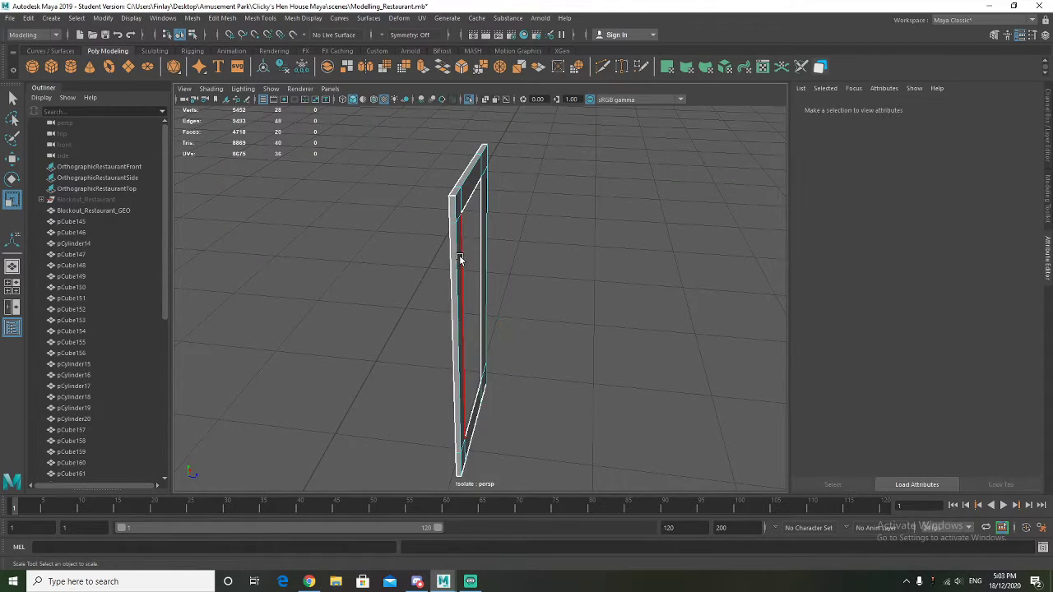
{"action": "mouse_move", "coordinate": [452, 260]}
{"action": "right_mouse_down"}
{"action": "mouse_move", "coordinate": [453, 287]}
{"action": "mouse_move", "coordinate": [450, 276]}
{"action": "right_mouse_up"}
{"action": "double_click", "coordinate": [450, 276]}
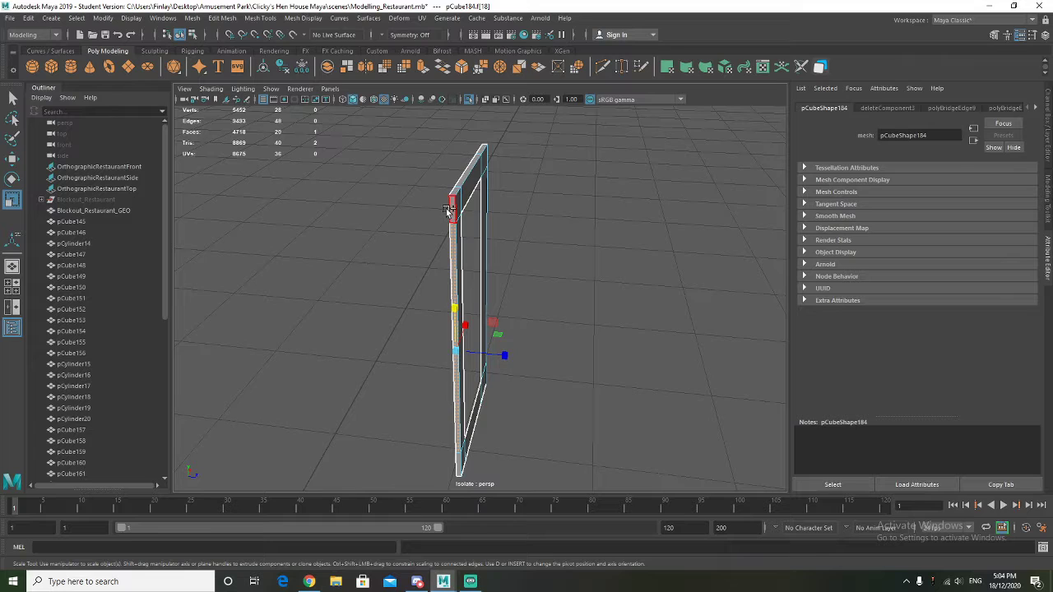
{"action": "left_click_drag", "start_coordinate": [450, 230], "coordinate": [433, 297], "text": "alt"}
{"action": "left_click_drag", "start_coordinate": [431, 297], "coordinate": [425, 362], "text": "alt"}
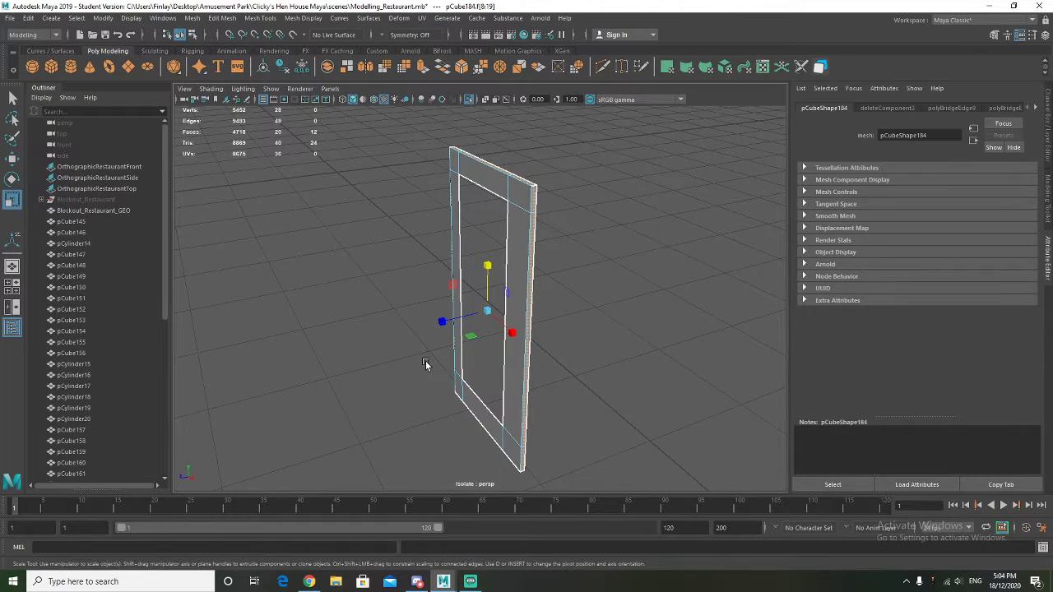
{"action": "left_click", "coordinate": [426, 362]}
Extrude the four edges around the frame's central hole slightly backward in depth to form an inner lip
{"action": "right_click", "coordinate": [469, 251]}
{"action": "right_click_drag", "start_coordinate": [469, 251], "coordinate": [470, 226]}
{"action": "left_click", "coordinate": [503, 179]}
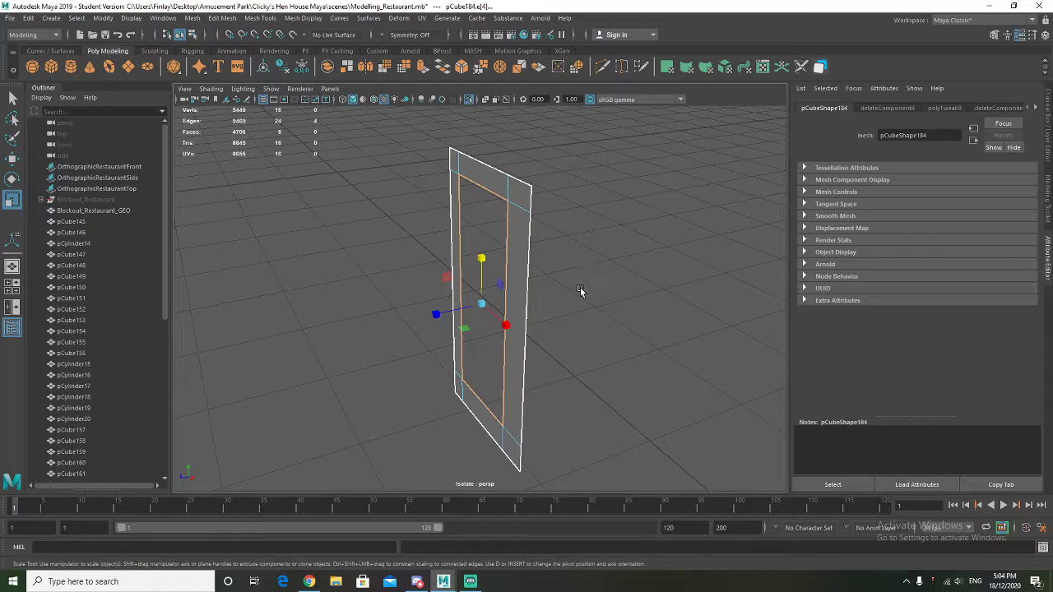
{"action": "left_click_drag", "start_coordinate": [581, 290], "coordinate": [526, 298], "text": "alt"}
{"action": "key", "text": "w"}
{"action": "left_click_drag", "start_coordinate": [446, 306], "coordinate": [453, 305], "text": "shift"}
{"action": "left_click_drag", "start_coordinate": [529, 336], "coordinate": [494, 312], "text": "alt"}
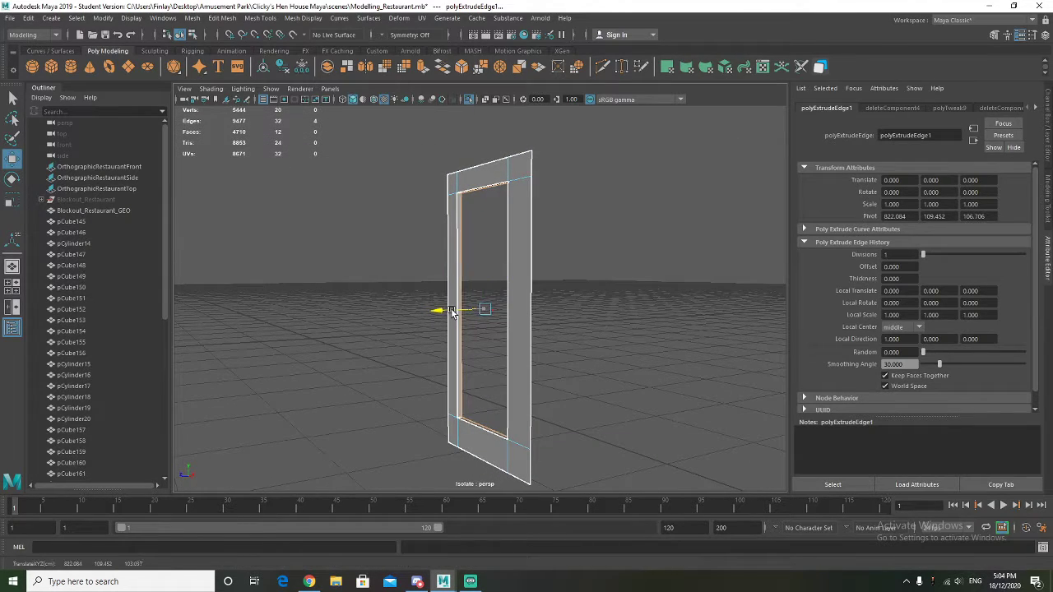
Check the frame against the building, then isolate it, freeze its transformations and delete its construction history
{"action": "right_click_drag", "start_coordinate": [533, 221], "coordinate": [587, 191]}
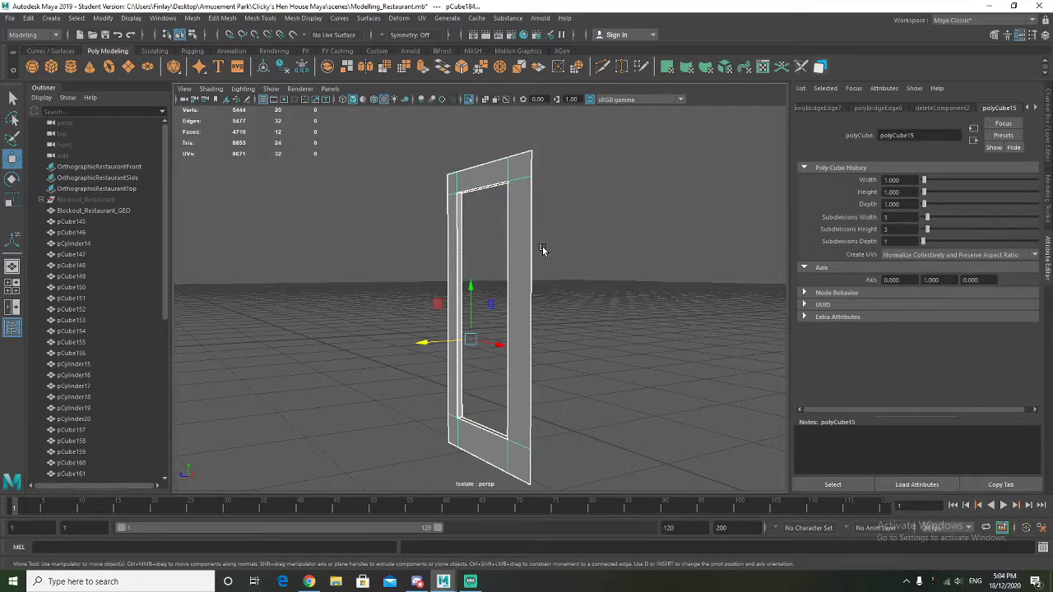
{"action": "key", "text": "ctrl+1"}
{"action": "left_click_drag", "start_coordinate": [546, 247], "coordinate": [601, 301], "text": "alt"}
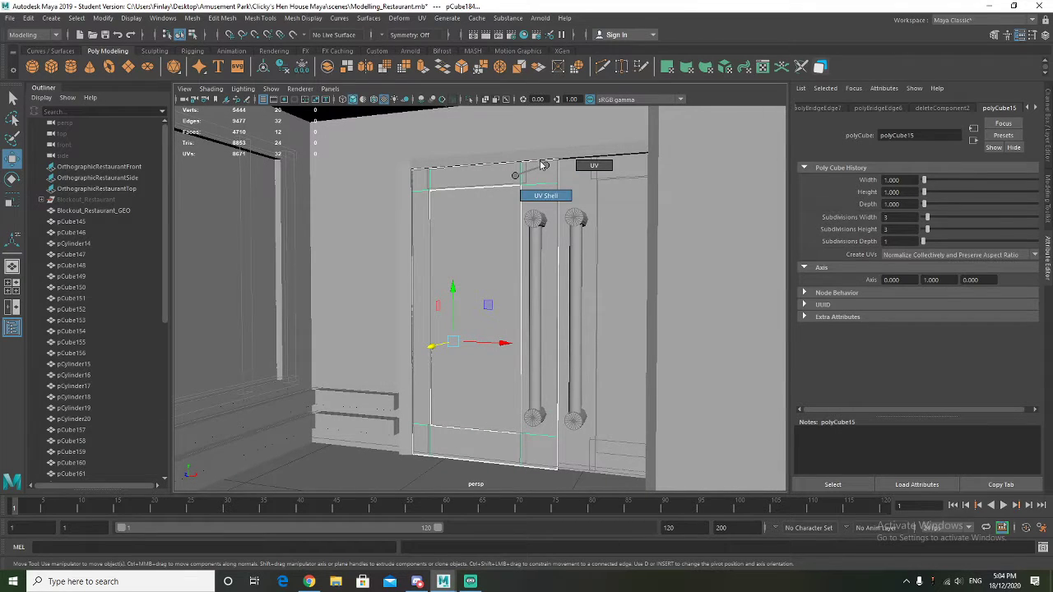
{"action": "mouse_move", "coordinate": [484, 186]}
{"action": "right_mouse_down"}
{"action": "mouse_move", "coordinate": [511, 181]}
{"action": "mouse_move", "coordinate": [483, 184]}
{"action": "right_mouse_up"}
{"action": "key", "text": "ctrl+1"}
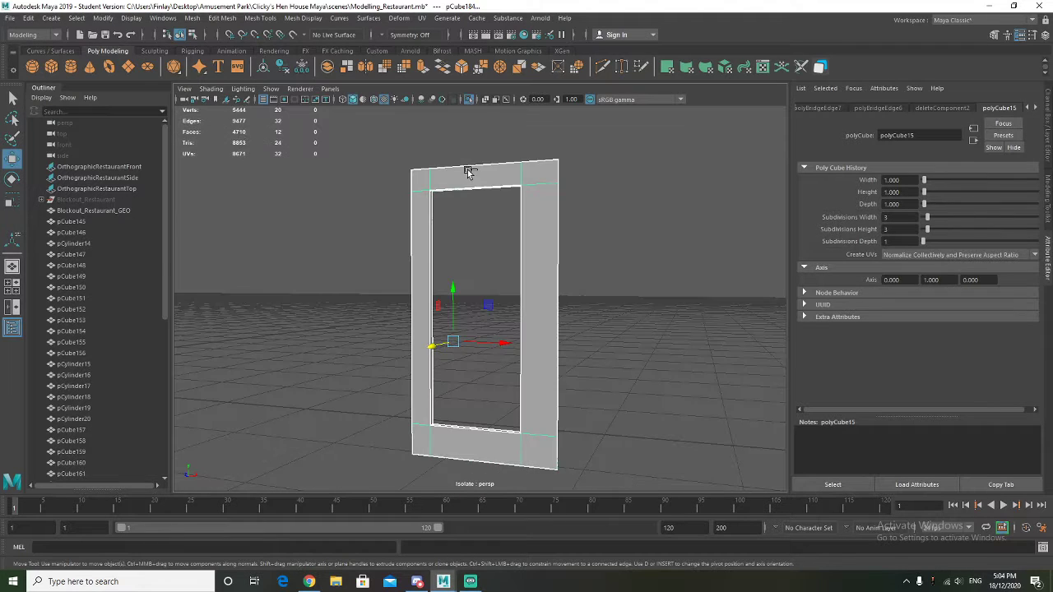
{"action": "left_click", "coordinate": [285, 69]}
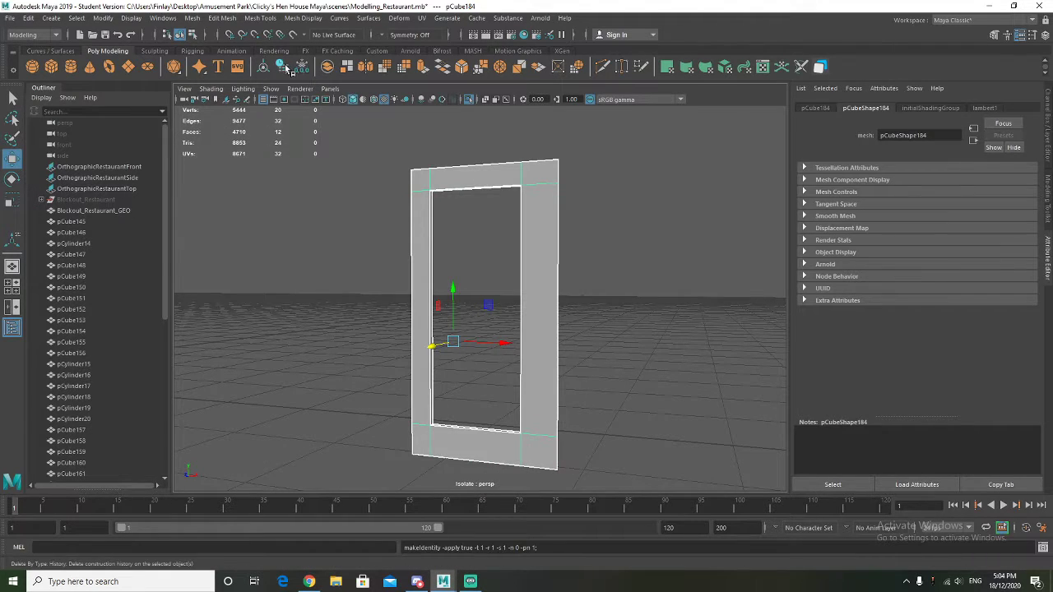
{"action": "left_click_drag", "start_coordinate": [356, 162], "coordinate": [359, 186], "text": "alt"}
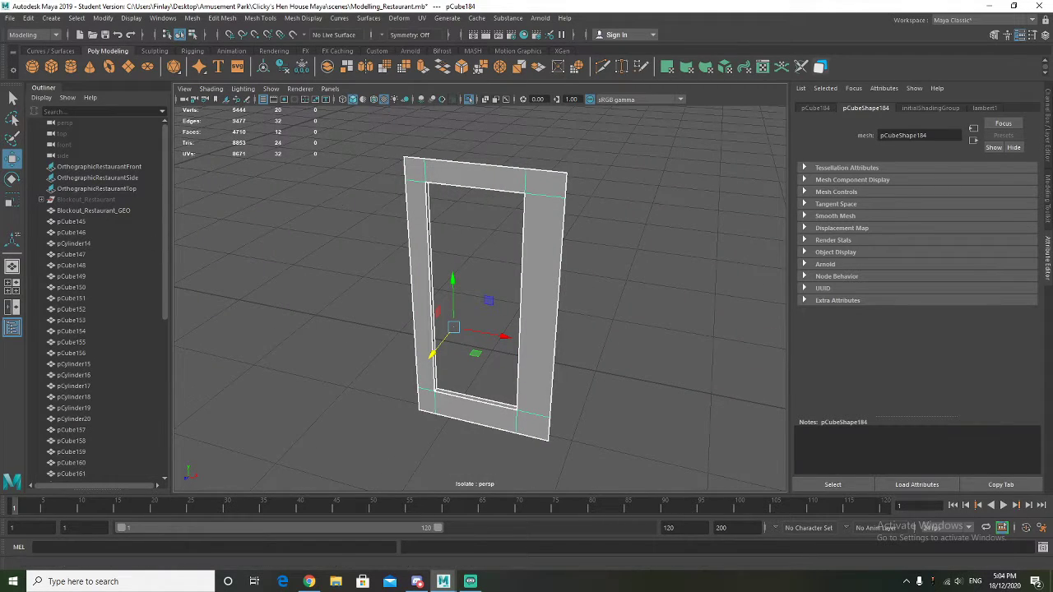
Sew the UVs along the four front edges of the frame's central hole, using the UV Editor and UV Toolkit
{"action": "left_click_drag", "start_coordinate": [272, 89], "coordinate": [339, 65]}
{"action": "left_click_drag", "start_coordinate": [513, 188], "coordinate": [543, 165], "text": "alt"}
{"action": "right_click_drag", "start_coordinate": [541, 160], "coordinate": [540, 142]}
{"action": "left_click", "coordinate": [531, 210]}
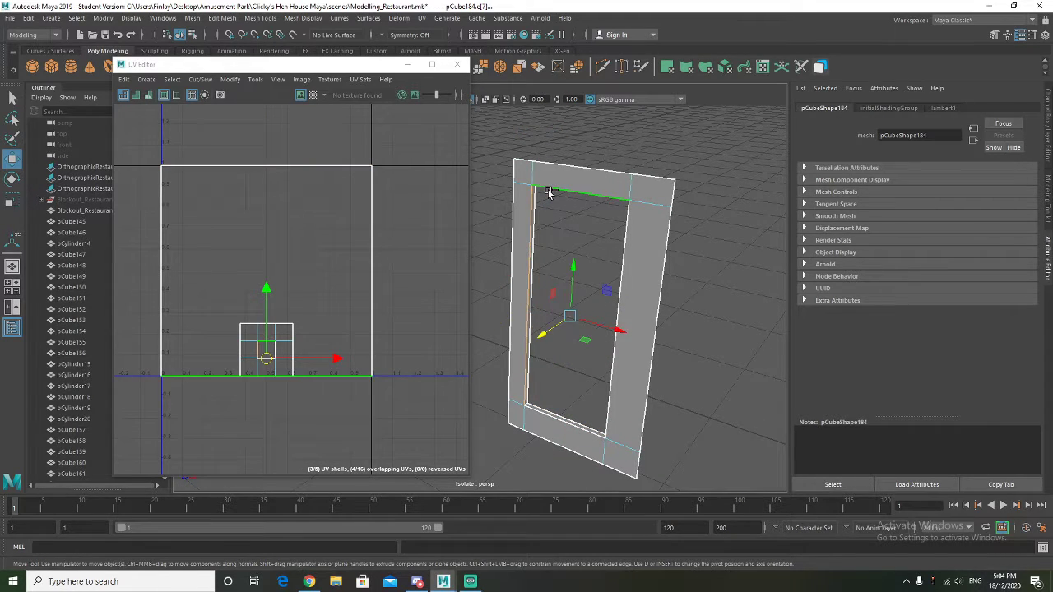
{"action": "left_click_drag", "start_coordinate": [660, 239], "coordinate": [752, 177], "text": "alt"}
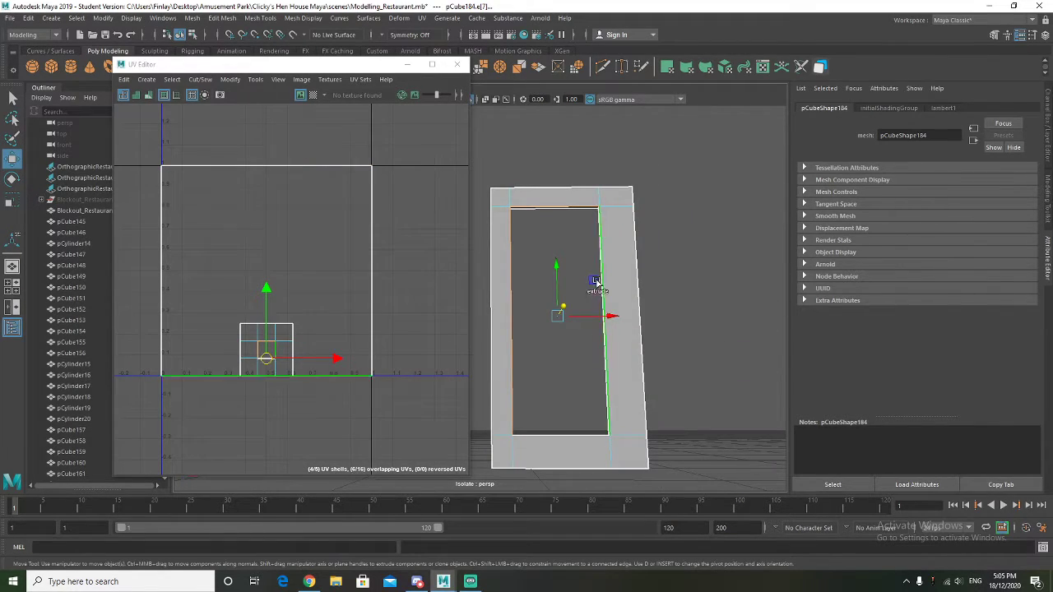
{"action": "left_click_drag", "start_coordinate": [568, 384], "coordinate": [519, 397], "text": "alt"}
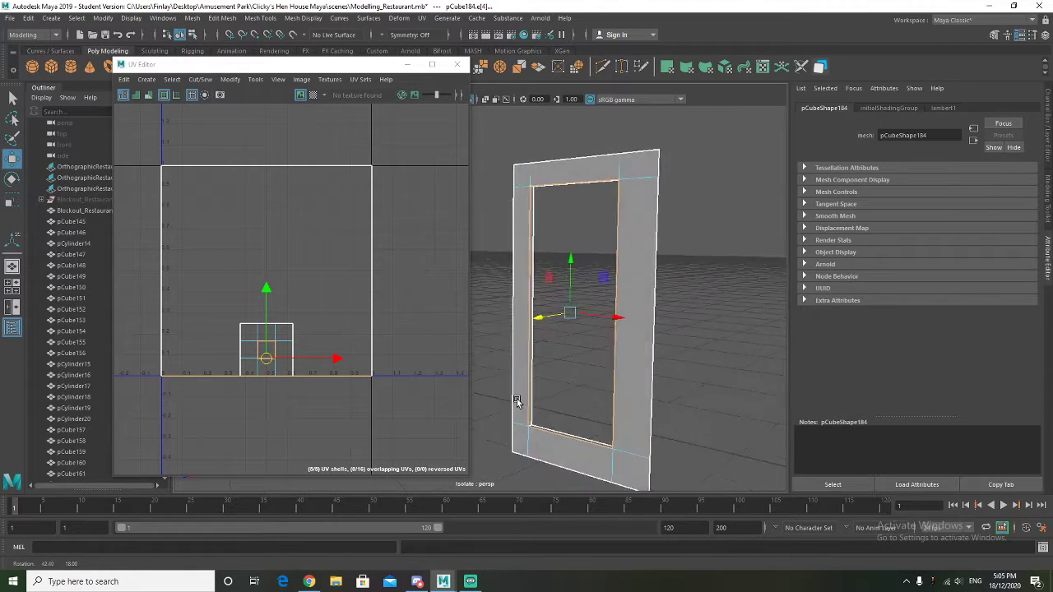
{"action": "left_click", "coordinate": [253, 79]}
{"action": "left_click", "coordinate": [253, 79]}
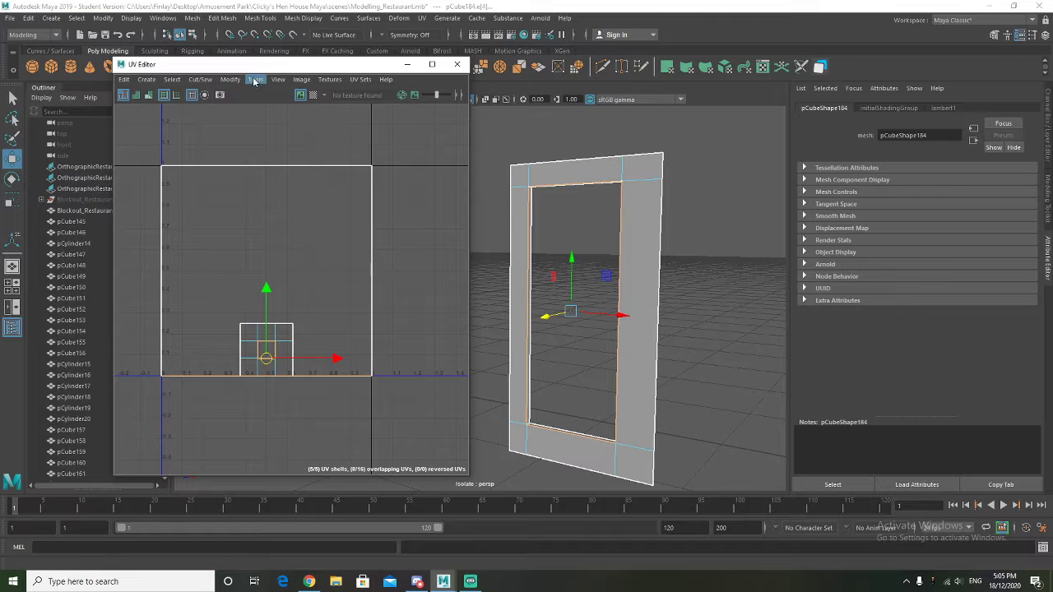
{"action": "left_click", "coordinate": [255, 81]}
{"action": "left_click", "coordinate": [256, 81]}
{"action": "left_click", "coordinate": [255, 80]}
{"action": "left_click", "coordinate": [270, 97]}
{"action": "left_click_drag", "start_coordinate": [82, 113], "coordinate": [467, 107]}
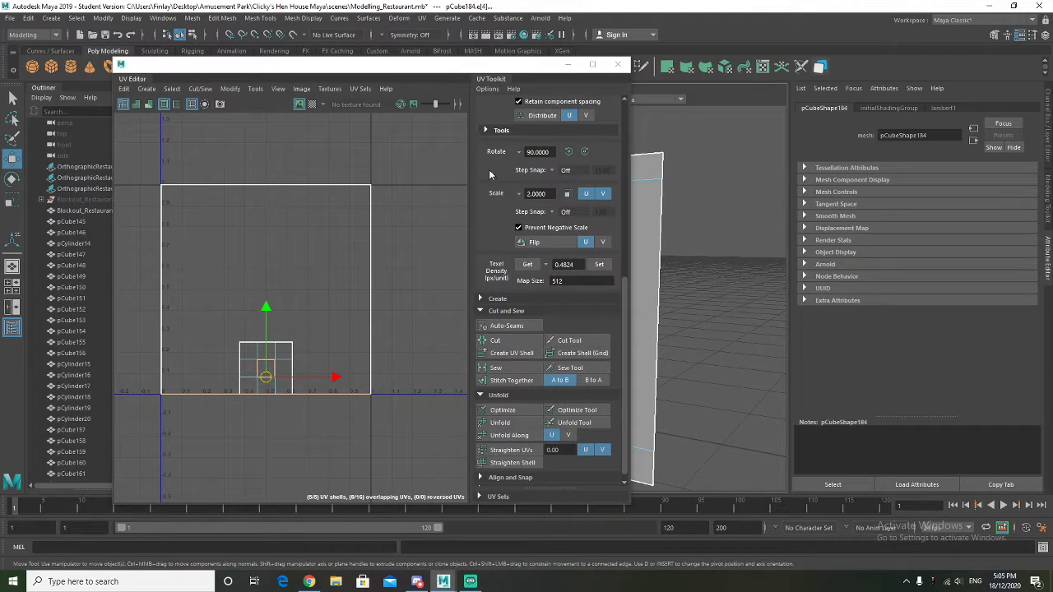
{"action": "scroll", "coordinate": [493, 280], "scroll_direction": "down", "scroll_amount": 1}
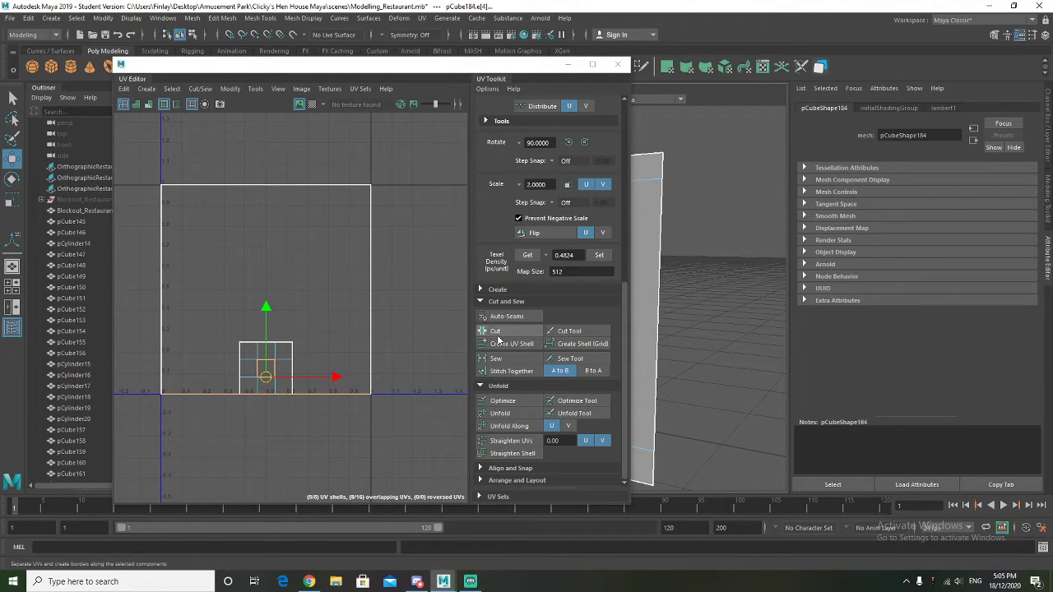
{"action": "left_click", "coordinate": [495, 359]}
Unfold the UVs of all the door frame's faces
{"action": "right_click_drag", "start_coordinate": [210, 237], "coordinate": [200, 258]}
{"action": "left_click", "coordinate": [200, 258]}
{"action": "left_click", "coordinate": [506, 415]}
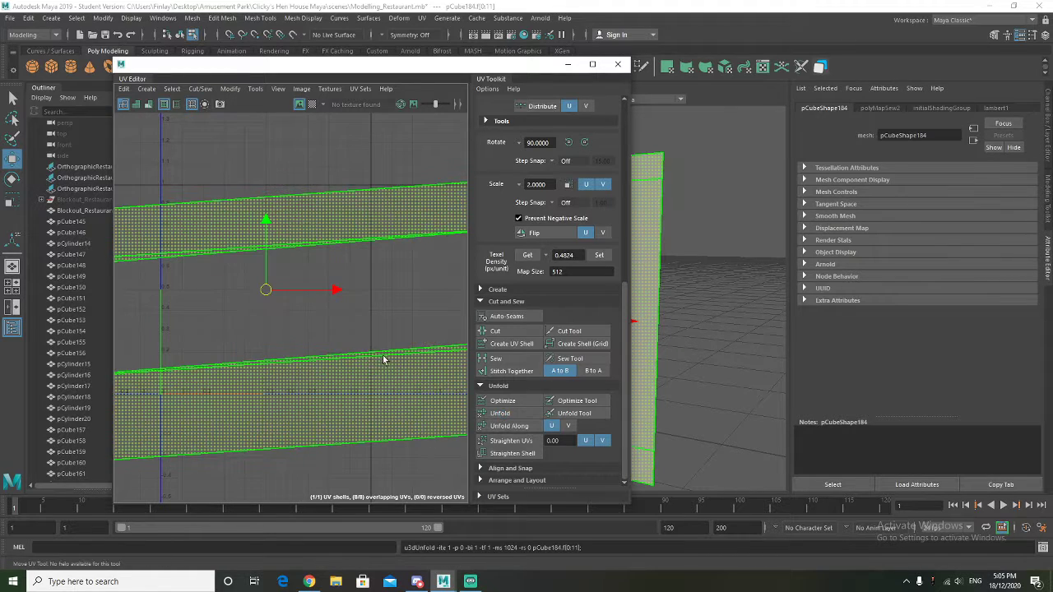
{"action": "scroll", "coordinate": [302, 329], "scroll_direction": "down", "scroll_amount": 5}
{"action": "scroll", "coordinate": [302, 329], "scroll_direction": "up", "scroll_amount": 2}
{"action": "middle_click_drag", "start_coordinate": [302, 333], "coordinate": [324, 320], "text": "alt"}
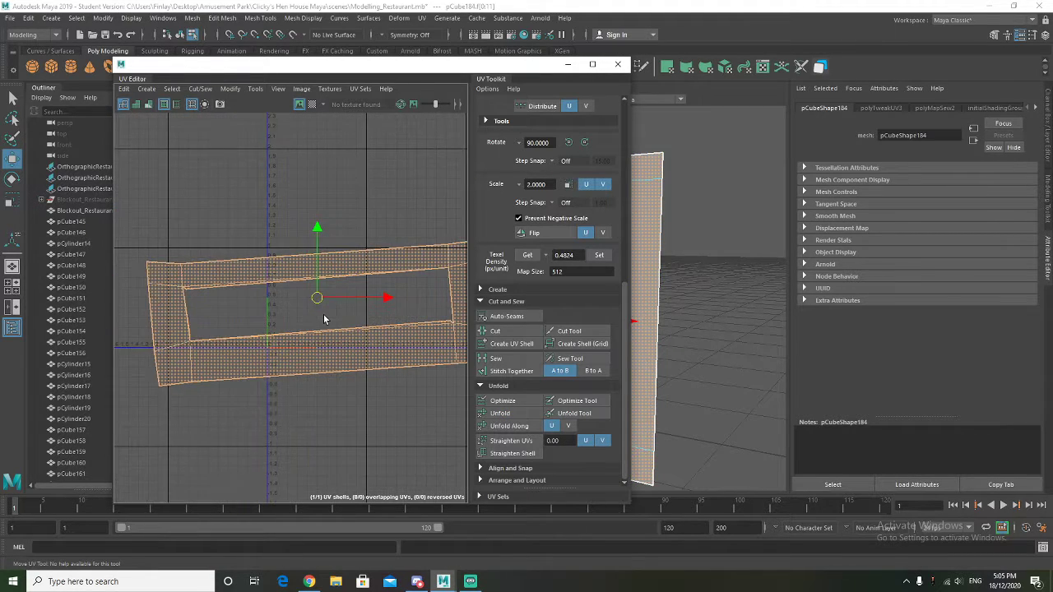
Move the frame's UV shell outside the 0–1 tile, up and to the left, and return the frame to object mode
{"action": "left_click_drag", "start_coordinate": [316, 297], "coordinate": [179, 188]}
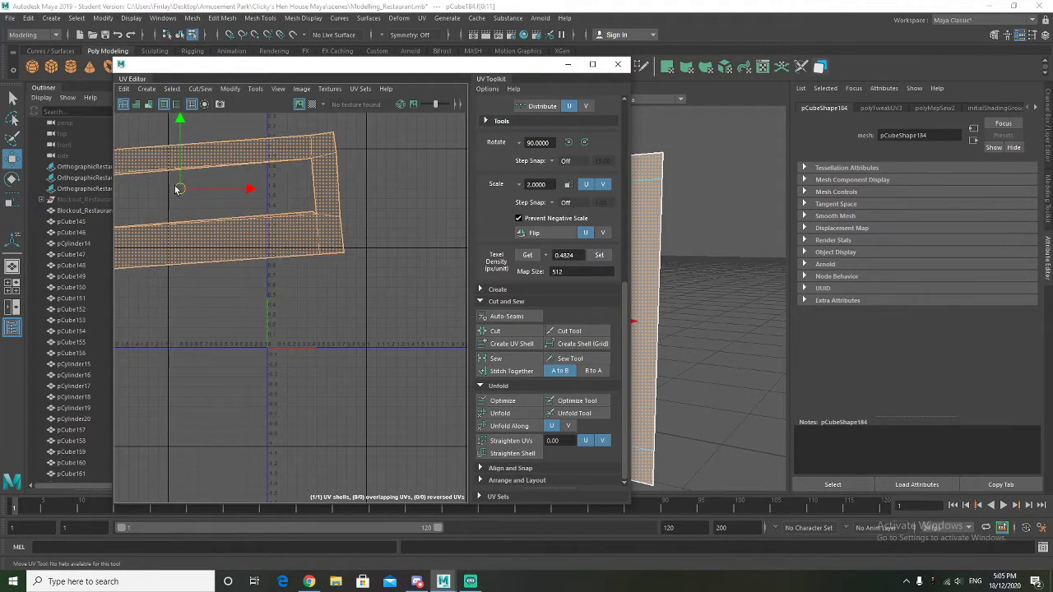
{"action": "middle_click_drag", "start_coordinate": [218, 242], "coordinate": [304, 320], "text": "alt"}
{"action": "scroll", "coordinate": [304, 320], "scroll_direction": "down", "scroll_amount": 3}
{"action": "left_click_drag", "start_coordinate": [282, 289], "coordinate": [212, 186]}
{"action": "key", "text": "r"}
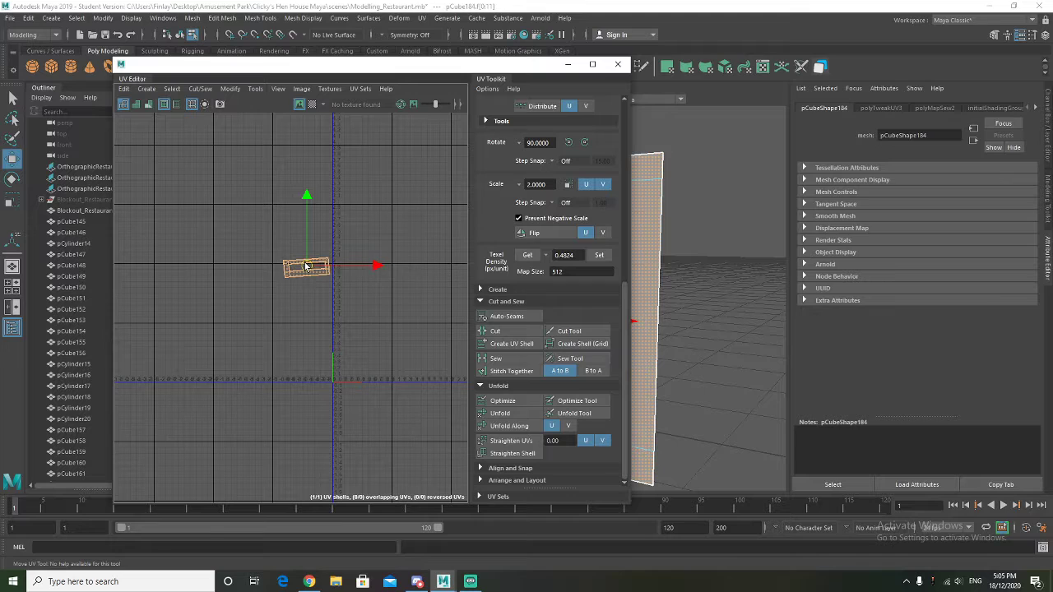
{"action": "left_click", "coordinate": [702, 216]}
{"action": "left_click_drag", "start_coordinate": [356, 65], "coordinate": [0, 78]}
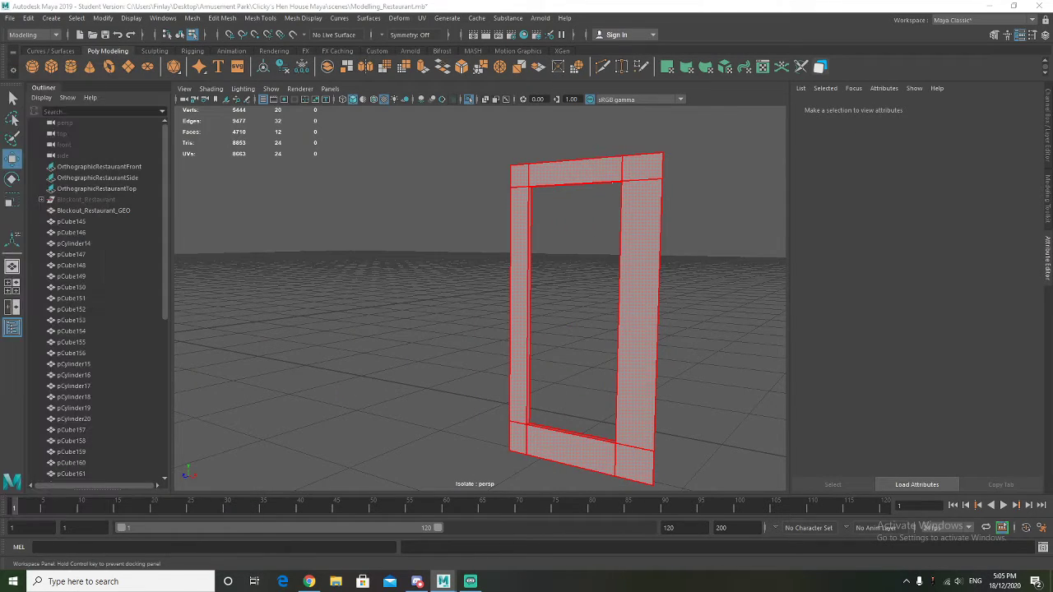
{"action": "left_click_drag", "start_coordinate": [386, 284], "coordinate": [644, 215], "text": "alt"}
{"action": "right_click_drag", "start_coordinate": [644, 215], "coordinate": [704, 196]}
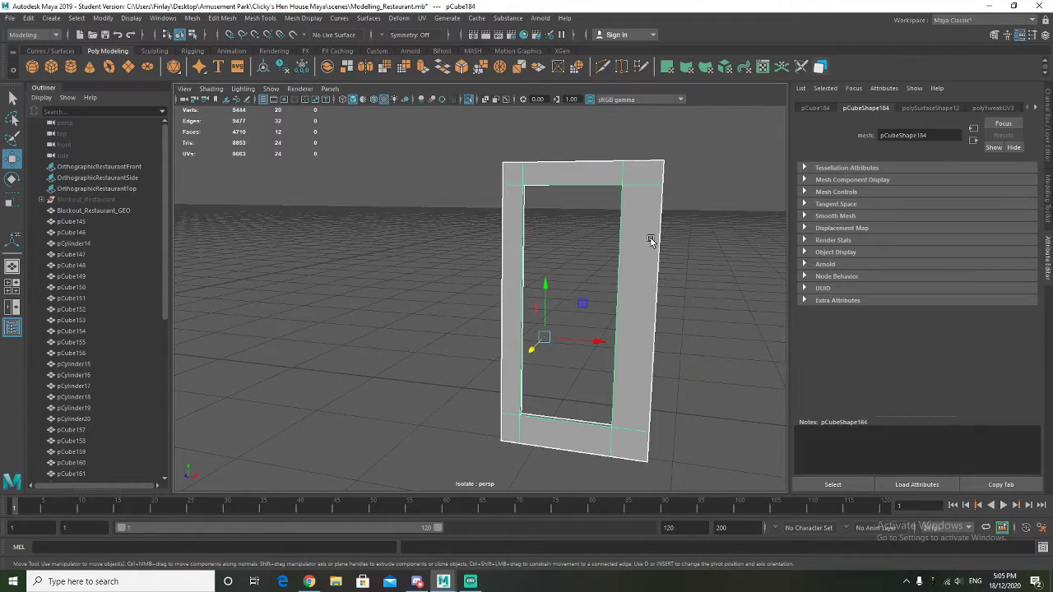
Show the whole scene again and duplicate the left door frame across onto the right entrance door
{"action": "key", "text": "ctrl+1"}
{"action": "left_click_drag", "start_coordinate": [713, 307], "coordinate": [562, 275], "text": "alt"}
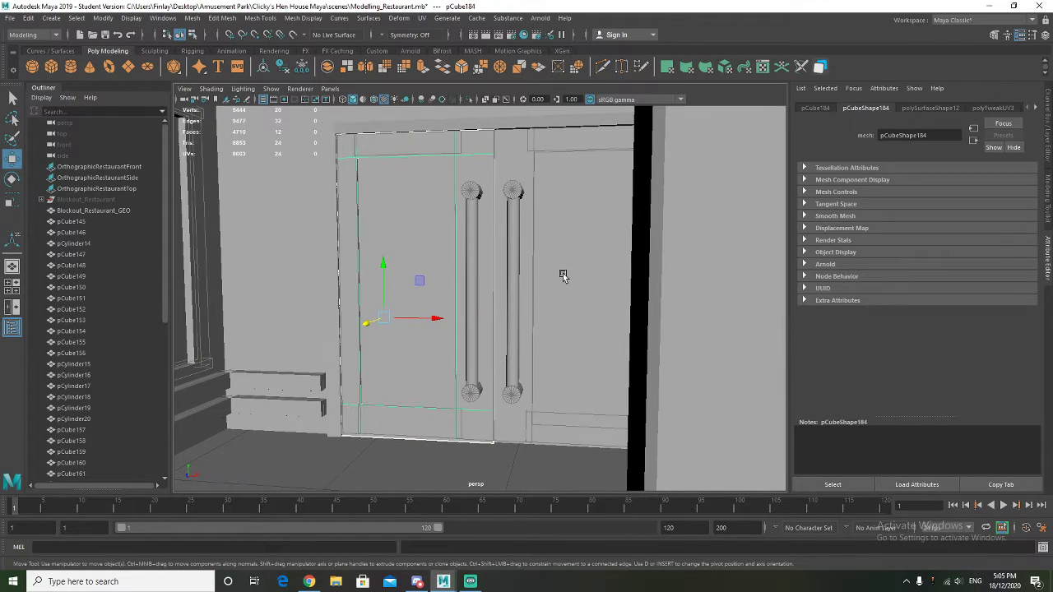
{"action": "left_click_drag", "start_coordinate": [438, 317], "coordinate": [587, 345]}
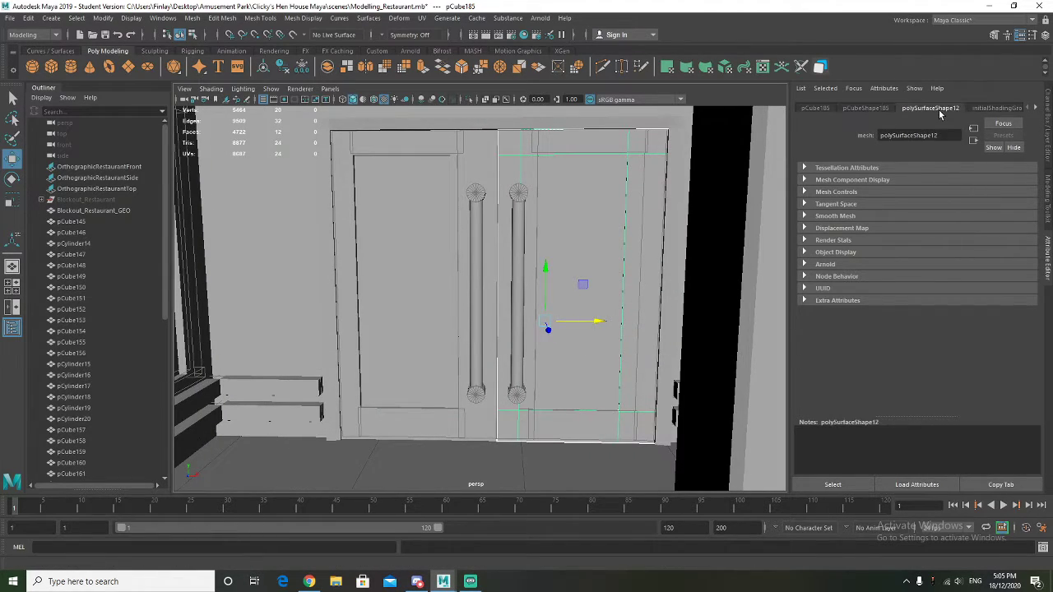
Mirror the duplicated frame with a Scale X of -1 and position it against the right entrance door
{"action": "left_click", "coordinate": [1049, 132]}
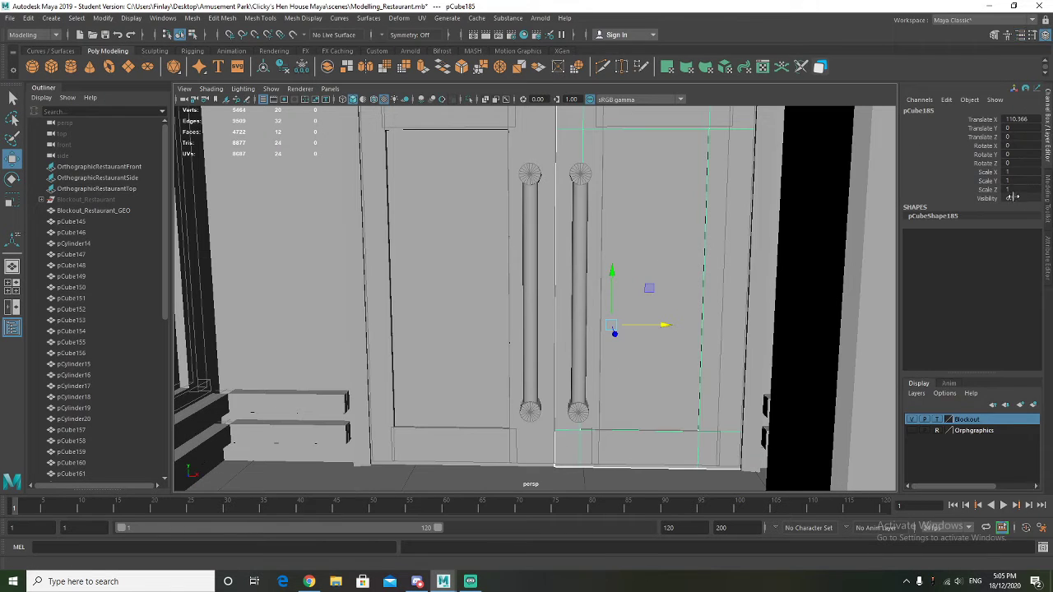
{"action": "left_click_drag", "start_coordinate": [661, 345], "coordinate": [613, 355], "text": "alt"}
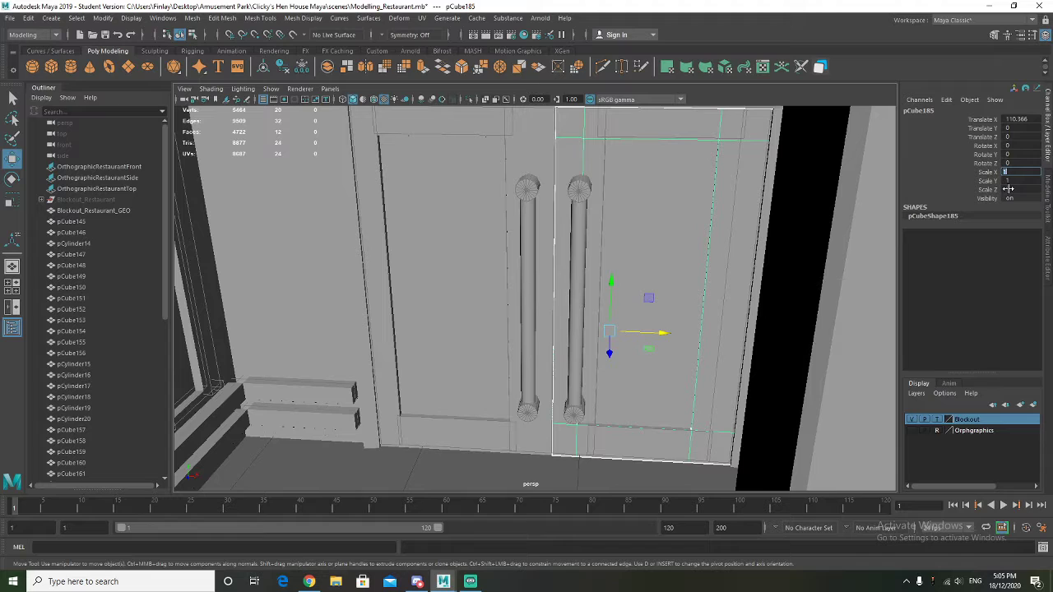
{"action": "type", "text": "-1"}
{"action": "key", "text": "Return"}
{"action": "left_click_drag", "start_coordinate": [655, 337], "coordinate": [519, 181]}
Isolate both door frames together and examine how they meet and mirror each other
{"action": "left_click", "coordinate": [528, 162]}
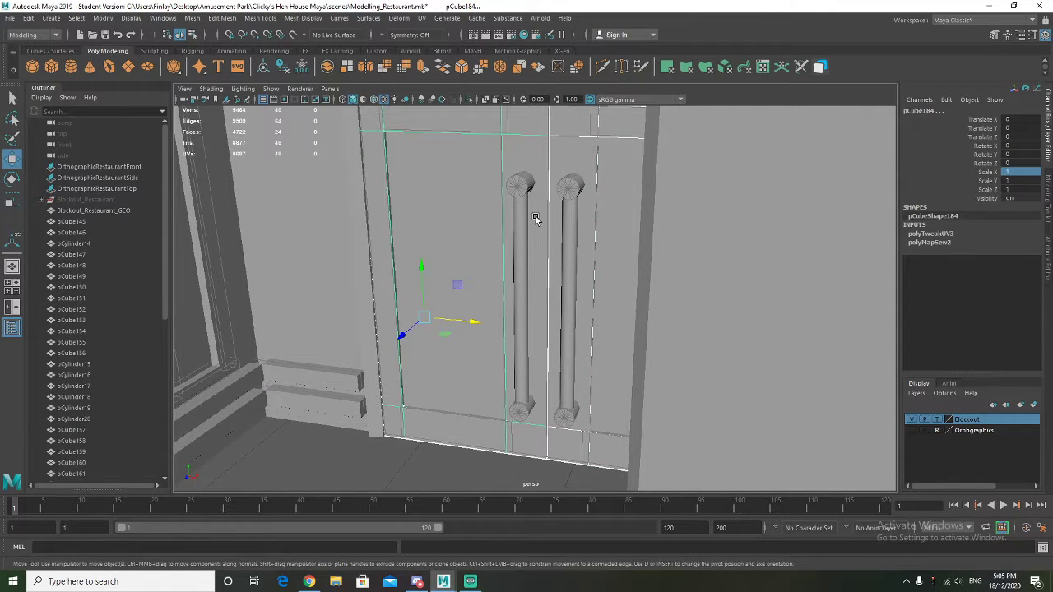
{"action": "key", "text": "ctrl+1"}
{"action": "left_click", "coordinate": [586, 199]}
{"action": "left_click", "coordinate": [644, 233]}
{"action": "left_click_drag", "start_coordinate": [621, 265], "coordinate": [655, 260], "text": "alt"}
{"action": "scroll", "coordinate": [634, 245], "scroll_direction": "up", "scroll_amount": 5}
{"action": "scroll", "coordinate": [656, 260], "scroll_direction": "down", "scroll_amount": 5}
{"action": "scroll", "coordinate": [656, 260], "scroll_direction": "up", "scroll_amount": 2}
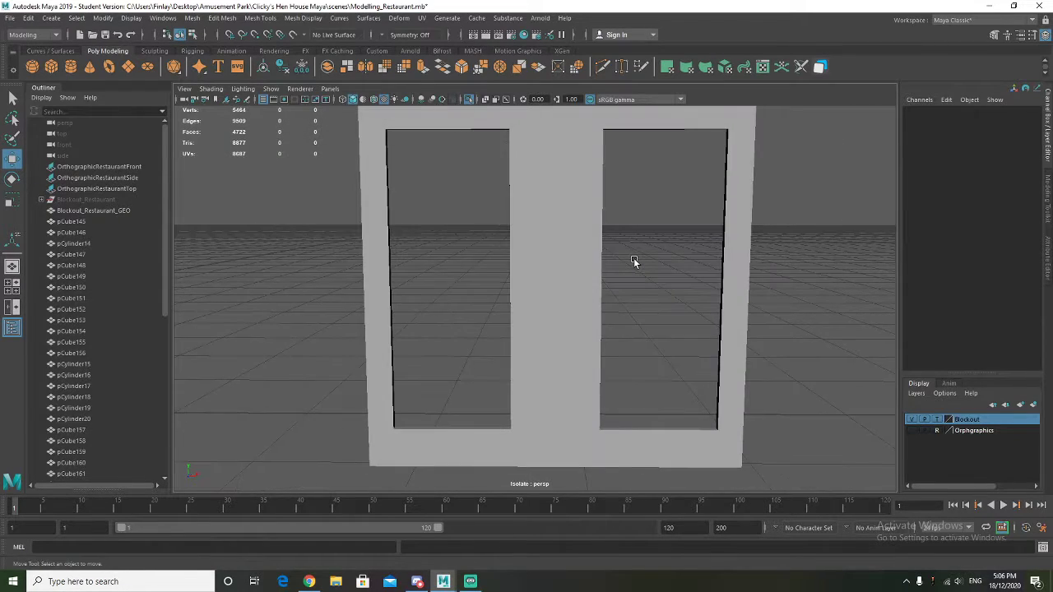
Bring back the full restaurant scene and examine the entrance doors up close
{"action": "key", "text": "ctrl+1"}
{"action": "key", "text": "a"}
{"action": "left_click_drag", "start_coordinate": [649, 267], "coordinate": [597, 274], "text": "alt"}
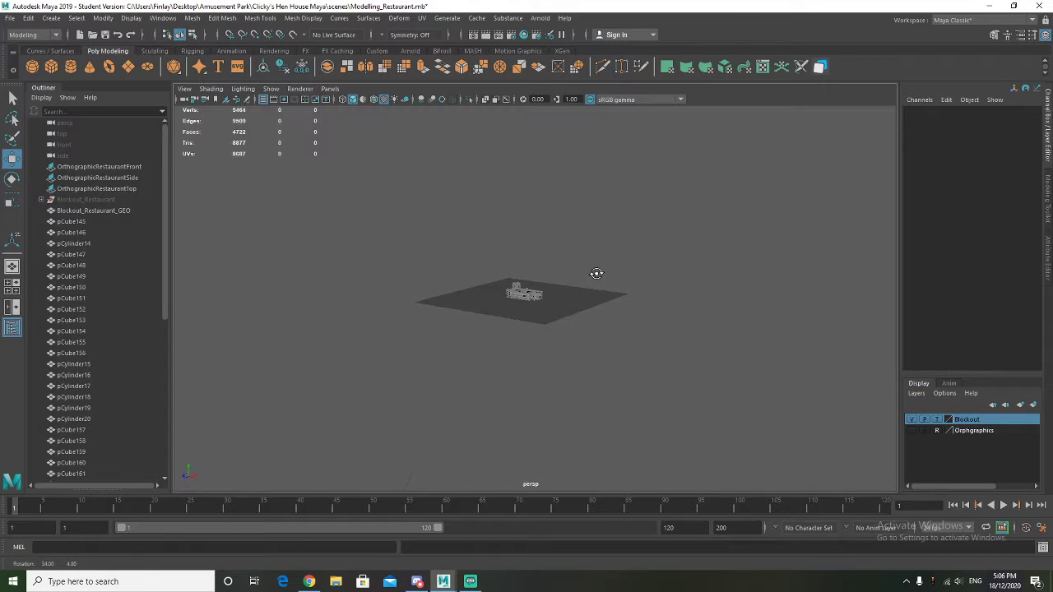
{"action": "scroll", "coordinate": [533, 320], "scroll_direction": "up", "scroll_amount": 20}
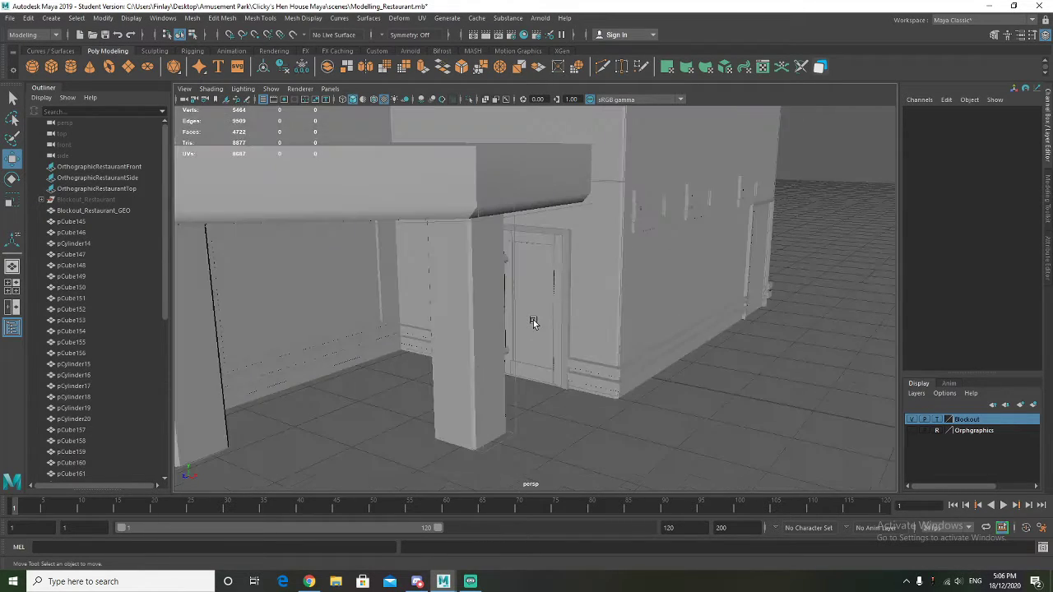
{"action": "left_click", "coordinate": [470, 264]}
{"action": "left_click_drag", "start_coordinate": [475, 265], "coordinate": [533, 293], "text": "alt"}
{"action": "left_click", "coordinate": [652, 263]}
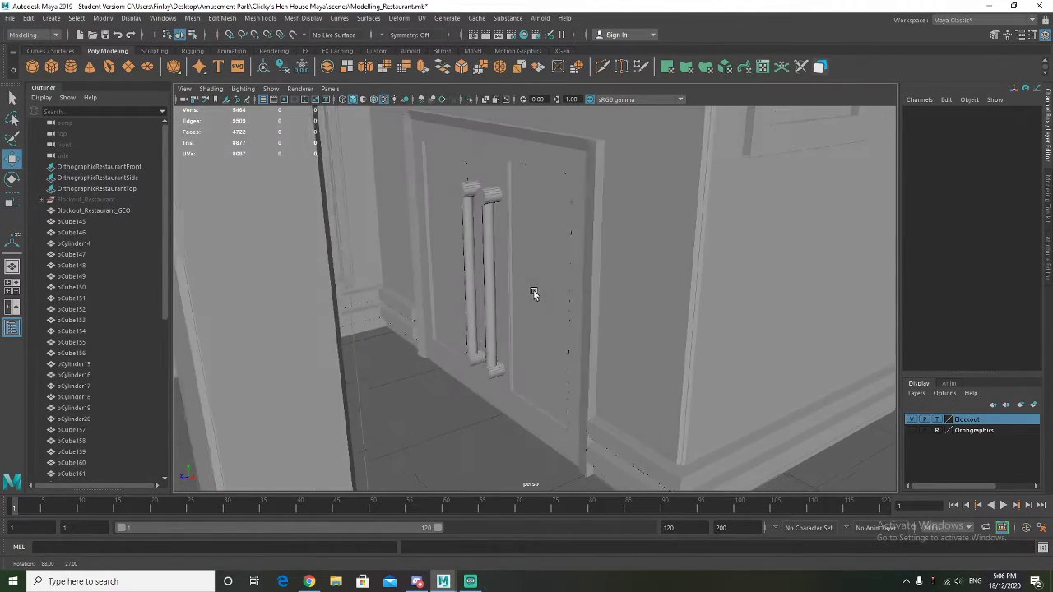
Freeze the transformations of the right entrance door frame and delete its construction history
{"action": "left_click", "coordinate": [496, 167]}
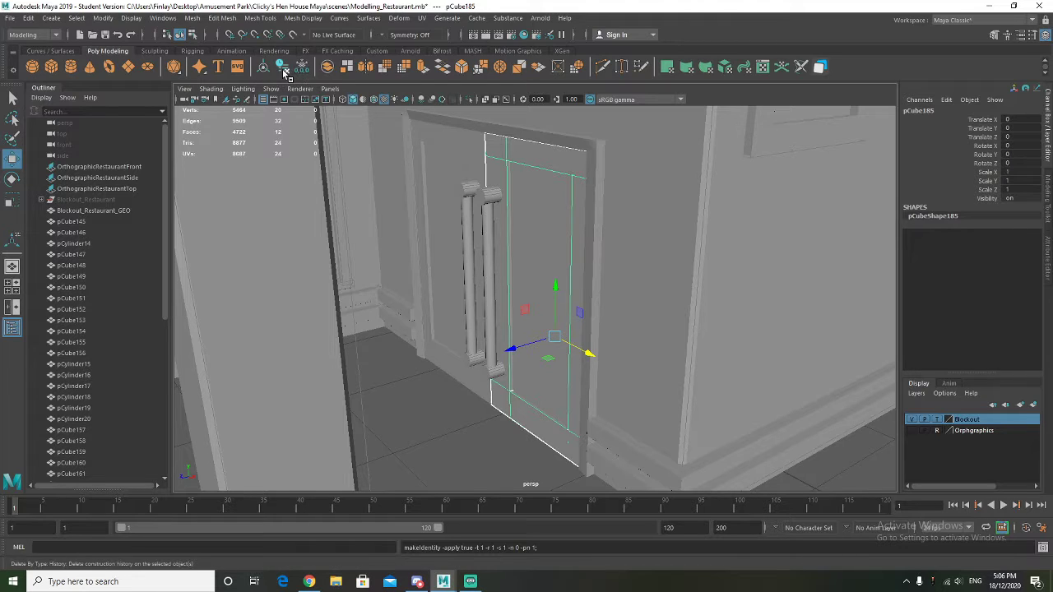
{"action": "left_click", "coordinate": [284, 72]}
{"action": "scroll", "coordinate": [515, 227], "scroll_direction": "down", "scroll_amount": 8}
{"action": "middle_click_drag", "start_coordinate": [635, 260], "coordinate": [419, 223], "text": "alt"}
{"action": "left_click_drag", "start_coordinate": [690, 283], "coordinate": [547, 255], "text": "alt"}
{"action": "key", "text": "ctrl+d"}
{"action": "left_click_drag", "start_coordinate": [330, 303], "coordinate": [562, 306]}
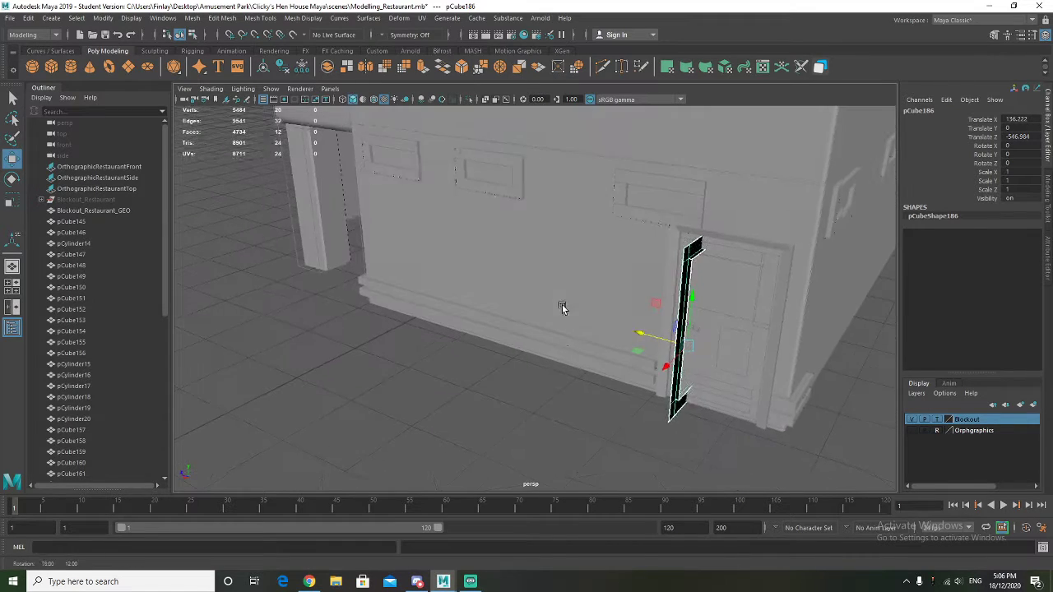
{"action": "key", "text": "e"}
{"action": "key", "text": "d"}
{"action": "left_click", "coordinate": [760, 370]}
{"action": "key", "text": "ctrl+z"}
{"action": "key", "text": "ctrl+z"}
{"action": "key", "text": "ctrl+z"}
{"action": "key", "text": "ctrl+z"}
Duplicate both entrance door frames together and move the copies out beyond the back wall to Translate Z -1354.457
{"action": "left_click_drag", "start_coordinate": [321, 338], "coordinate": [525, 362], "text": "alt"}
{"action": "scroll", "coordinate": [140, 360], "scroll_direction": "down", "scroll_amount": 9}
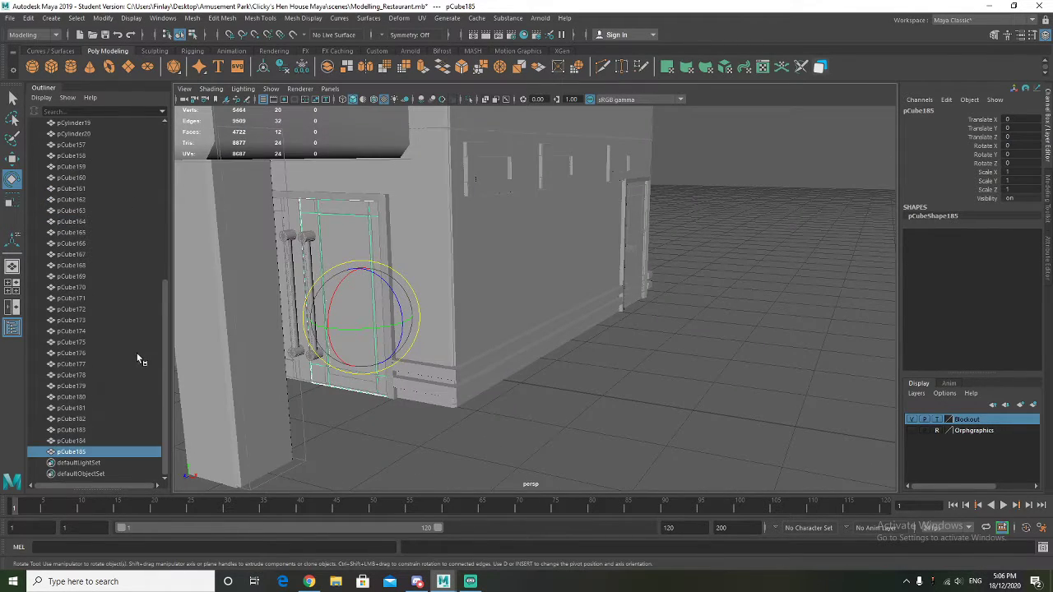
{"action": "left_click", "coordinate": [74, 441]}
{"action": "left_click", "coordinate": [74, 452]}
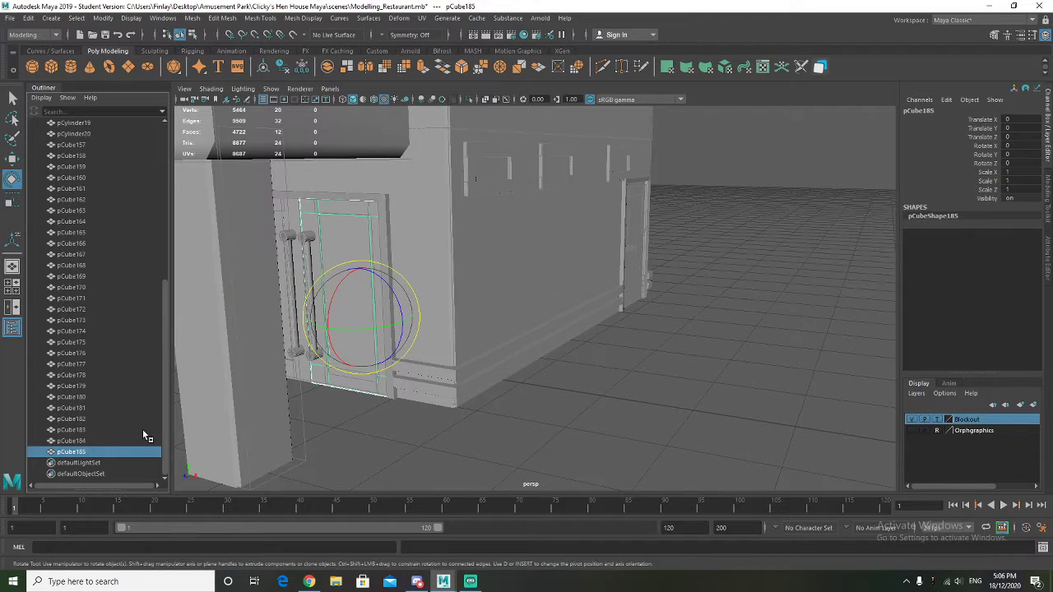
{"action": "left_click", "coordinate": [72, 441], "text": "ctrl"}
{"action": "key", "text": "ctrl+d"}
{"action": "key", "text": "w"}
{"action": "left_click_drag", "start_coordinate": [224, 309], "coordinate": [544, 282]}
{"action": "key", "text": "f"}
{"action": "scroll", "coordinate": [582, 274], "scroll_direction": "down", "scroll_amount": 5}
Rotate the duplicated pair of door frames to -180 degrees in Y so they face the back wall
{"action": "key", "text": "e"}
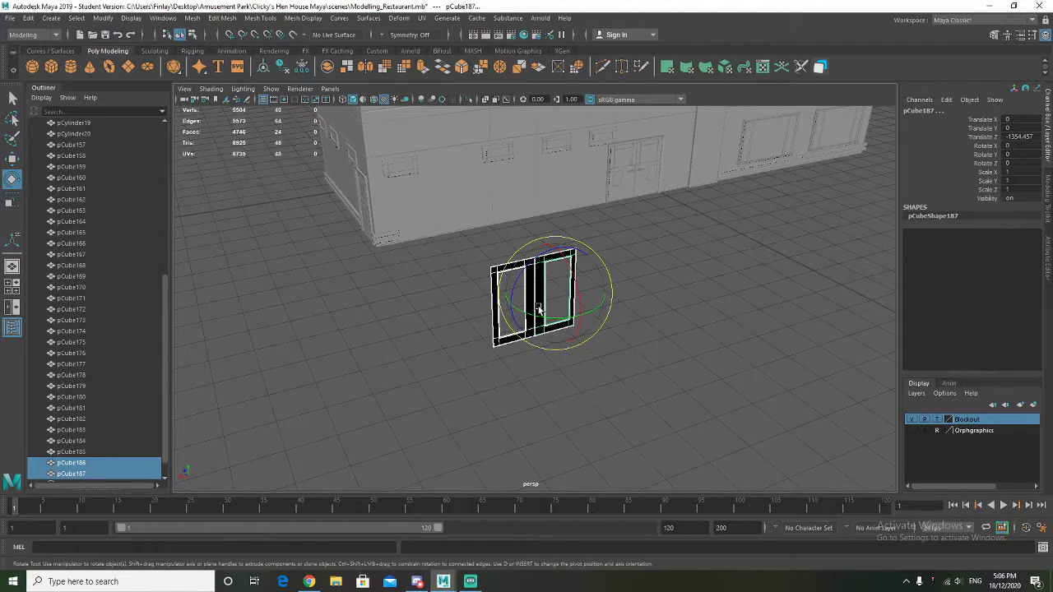
{"action": "left_click_drag", "start_coordinate": [553, 318], "coordinate": [413, 289]}
{"action": "left_click_drag", "start_coordinate": [649, 301], "coordinate": [520, 333], "text": "alt"}
Position the duplicated frames over the back double doors at Translate X -761.078 and Translate Z -662.712
{"action": "key", "text": "w"}
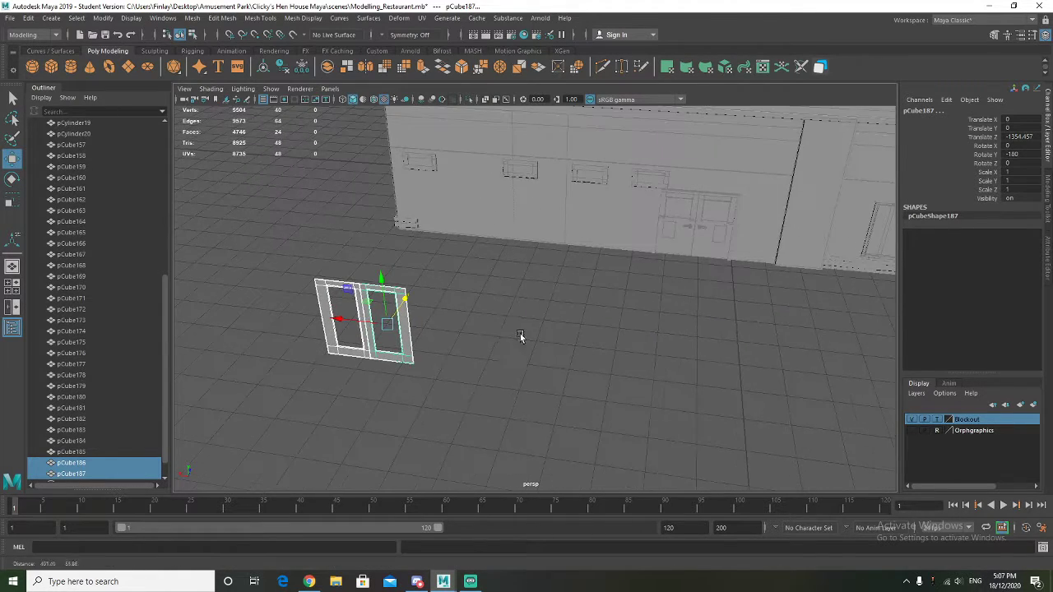
{"action": "left_click_drag", "start_coordinate": [353, 329], "coordinate": [718, 216]}
{"action": "key", "text": "f"}
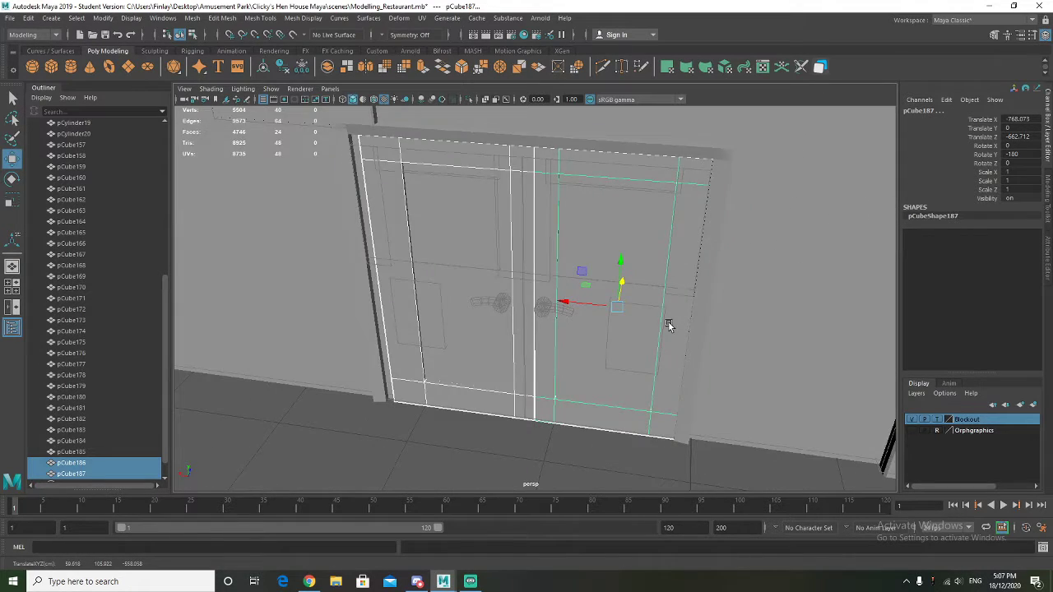
{"action": "left_click_drag", "start_coordinate": [666, 294], "coordinate": [686, 301], "text": "alt"}
{"action": "left_click_drag", "start_coordinate": [568, 300], "coordinate": [558, 301]}
{"action": "left_click_drag", "start_coordinate": [587, 255], "coordinate": [606, 262], "text": "alt"}
{"action": "left_click_drag", "start_coordinate": [567, 213], "coordinate": [473, 221], "text": "alt"}
Lower the upper vertices of the surround around the back double doors and return to object mode
{"action": "left_click", "coordinate": [479, 146]}
{"action": "right_click", "coordinate": [407, 191]}
{"action": "right_click_drag", "start_coordinate": [371, 186], "coordinate": [360, 186]}
{"action": "left_click_drag", "start_coordinate": [300, 155], "coordinate": [770, 241]}
{"action": "left_click_drag", "start_coordinate": [535, 148], "coordinate": [532, 188]}
{"action": "right_click_drag", "start_coordinate": [430, 207], "coordinate": [486, 190]}
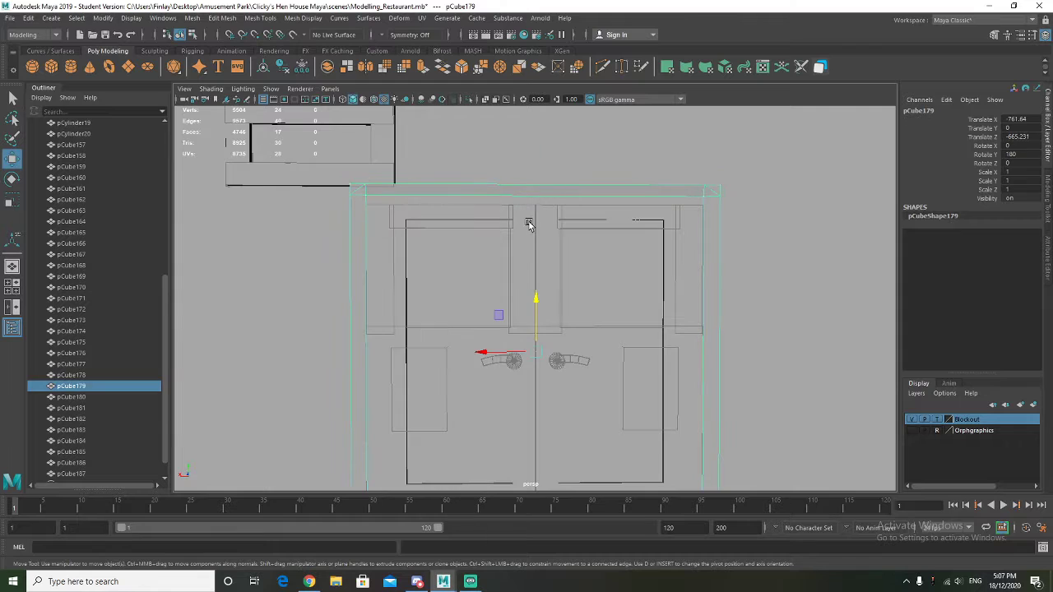
Shift the outer column of inner vertices on the left back door frame outward to match the blockout window's edge
{"action": "left_click", "coordinate": [528, 223]}
{"action": "left_click", "coordinate": [541, 235], "text": "shift"}
{"action": "left_click_drag", "start_coordinate": [651, 251], "coordinate": [472, 203], "text": "alt"}
{"action": "right_click", "coordinate": [448, 170]}
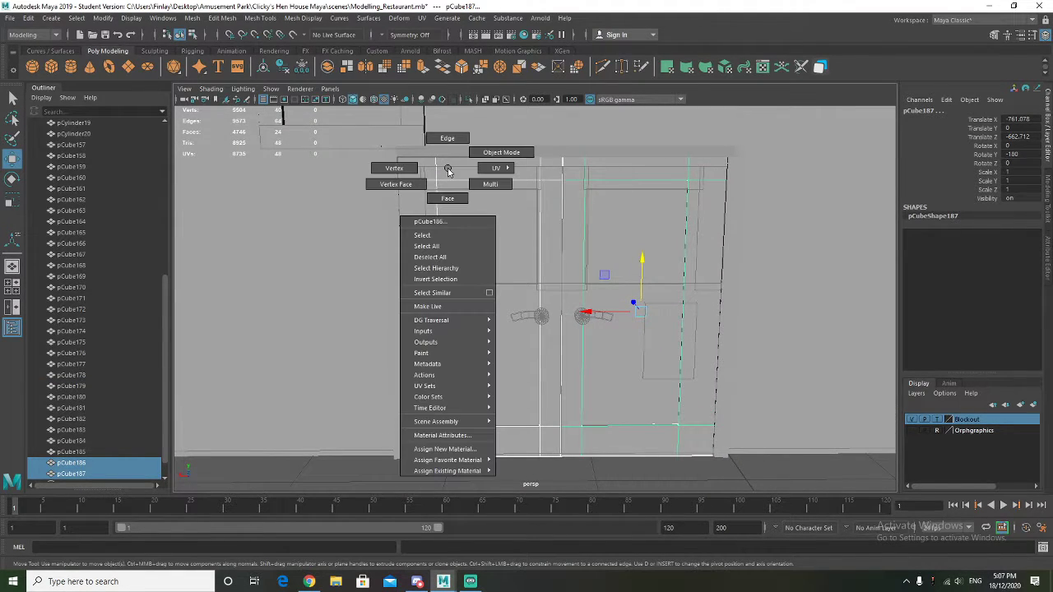
{"action": "left_click", "coordinate": [409, 163]}
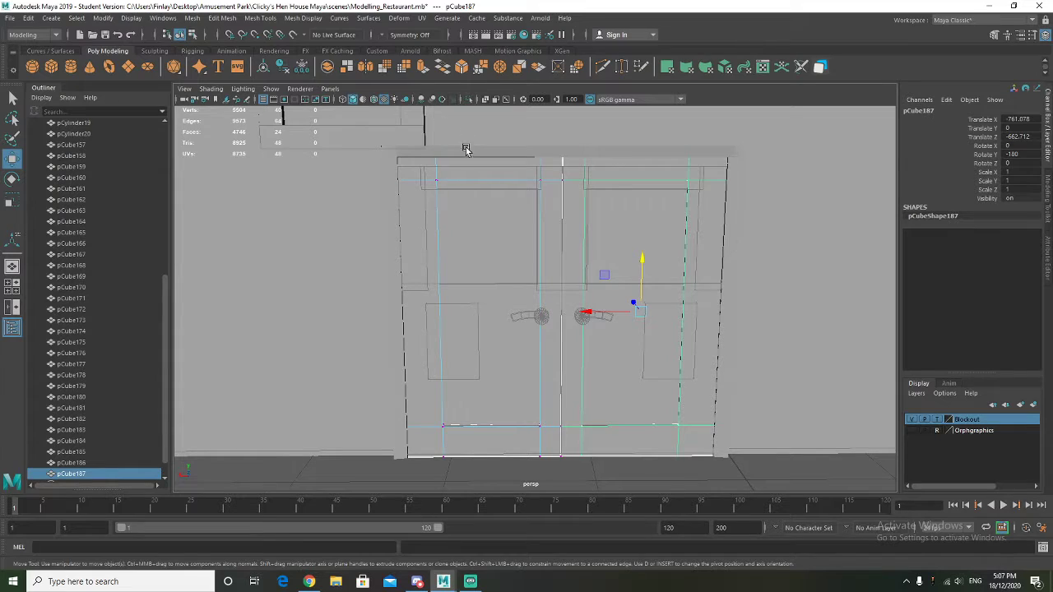
{"action": "left_click_drag", "start_coordinate": [441, 483], "coordinate": [436, 479]}
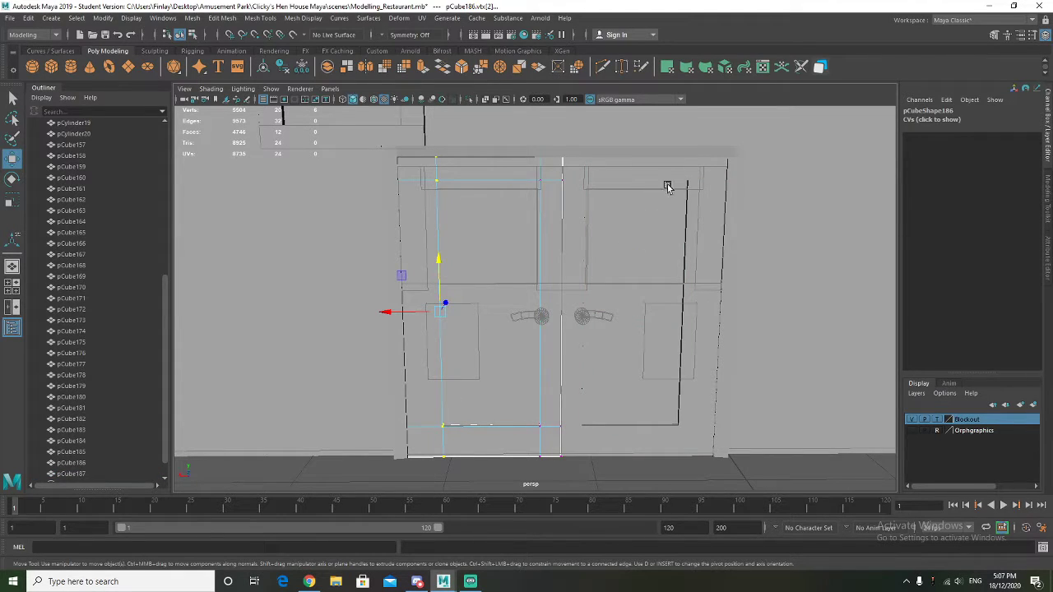
{"action": "left_click_drag", "start_coordinate": [400, 311], "coordinate": [390, 313]}
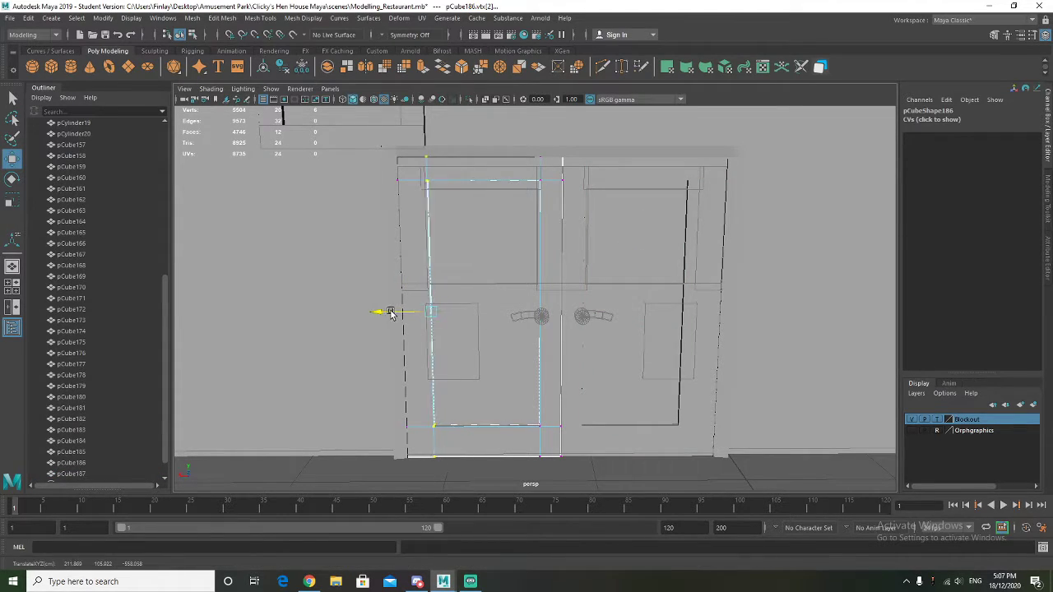
Lower the upper row of inner vertices on the left back door frame to the blockout window's top edge
{"action": "left_click_drag", "start_coordinate": [418, 170], "coordinate": [475, 208]}
{"action": "left_click_drag", "start_coordinate": [486, 155], "coordinate": [485, 163]}
{"action": "key", "text": "ctrl+z"}
{"action": "left_click_drag", "start_coordinate": [368, 171], "coordinate": [577, 212]}
{"action": "left_click_drag", "start_coordinate": [483, 142], "coordinate": [588, 296]}
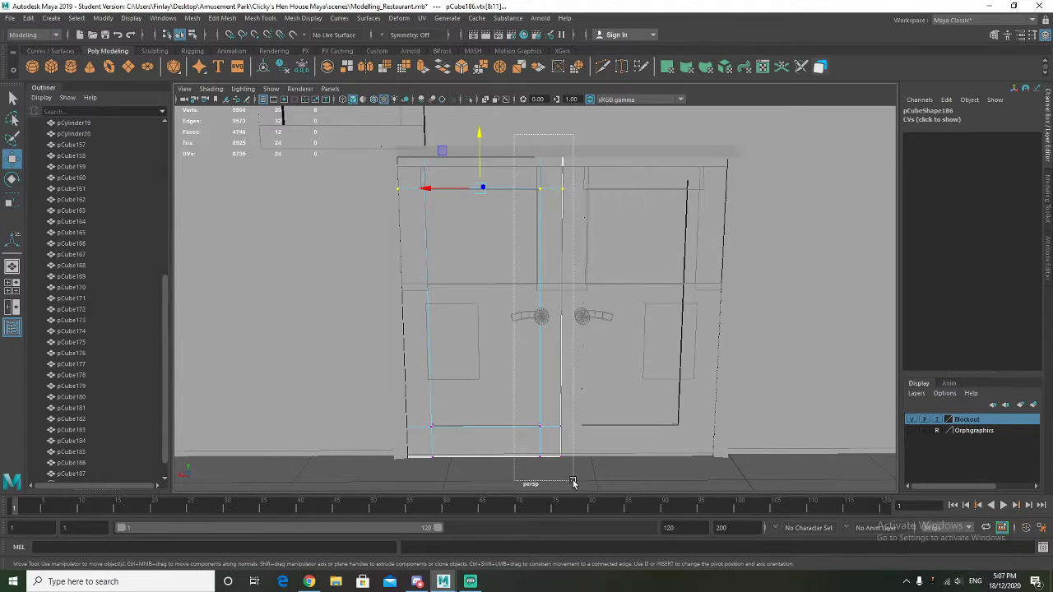
Shift the left back door frame's inner vertices beside the centre seam slightly outward to match the window's edge
{"action": "left_click_drag", "start_coordinate": [547, 477], "coordinate": [547, 477]}
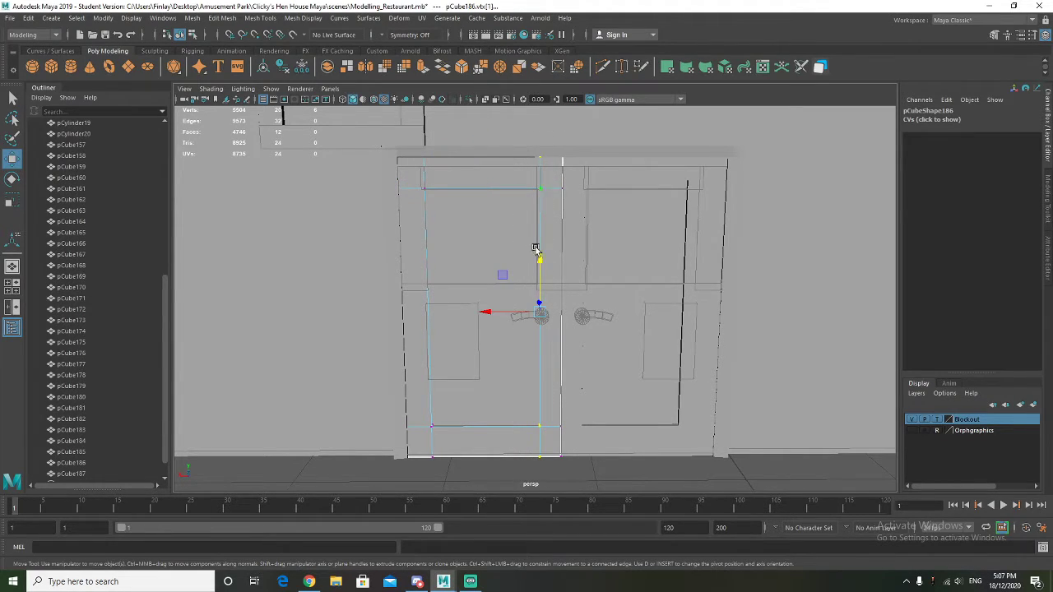
{"action": "left_click", "coordinate": [501, 320]}
{"action": "left_click_drag", "start_coordinate": [500, 314], "coordinate": [495, 313]}
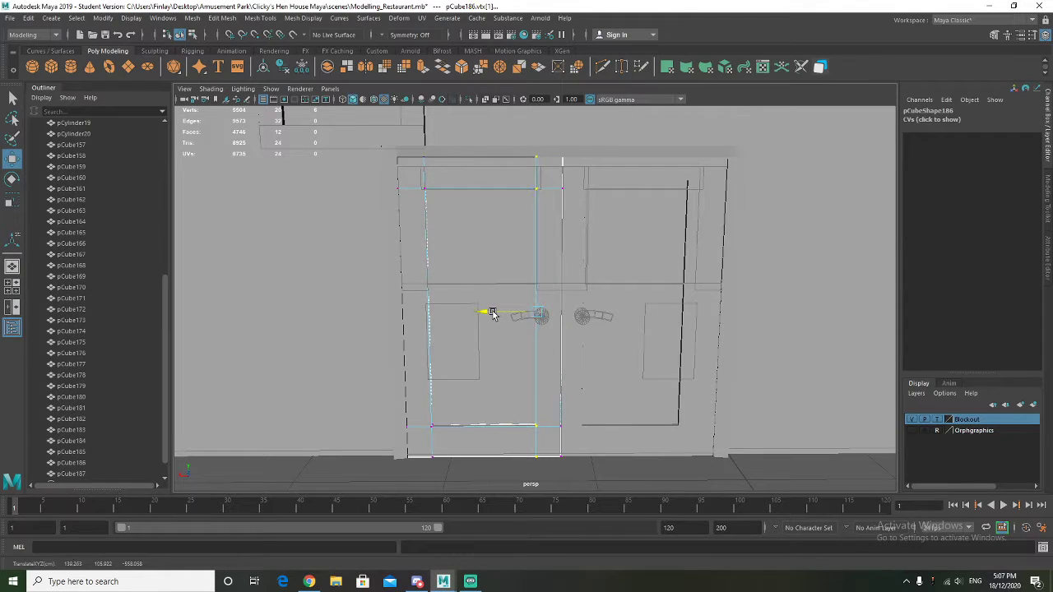
Raise the lower row of inner vertices on the left back door frame to the window's bottom edge
{"action": "left_click_drag", "start_coordinate": [426, 407], "coordinate": [462, 429]}
{"action": "left_click_drag", "start_coordinate": [547, 442], "coordinate": [548, 443]}
{"action": "left_click_drag", "start_coordinate": [499, 383], "coordinate": [492, 345]}
{"action": "key", "text": "ctrl+z"}
{"action": "left_click_drag", "start_coordinate": [371, 392], "coordinate": [605, 449]}
{"action": "left_click_drag", "start_coordinate": [481, 379], "coordinate": [503, 251]}
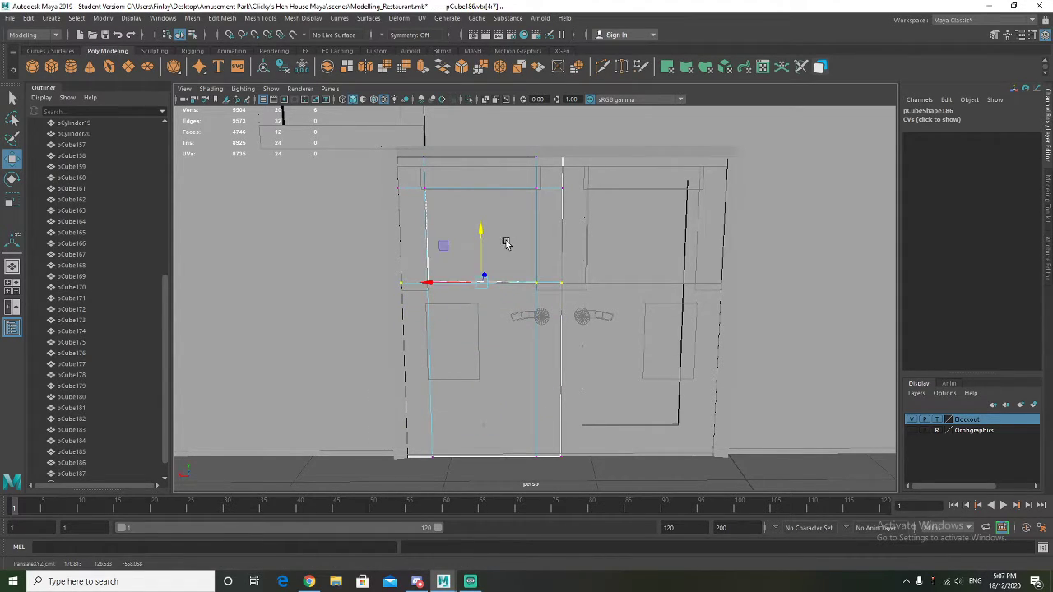
{"action": "left_click_drag", "start_coordinate": [500, 277], "coordinate": [401, 338], "text": "alt"}
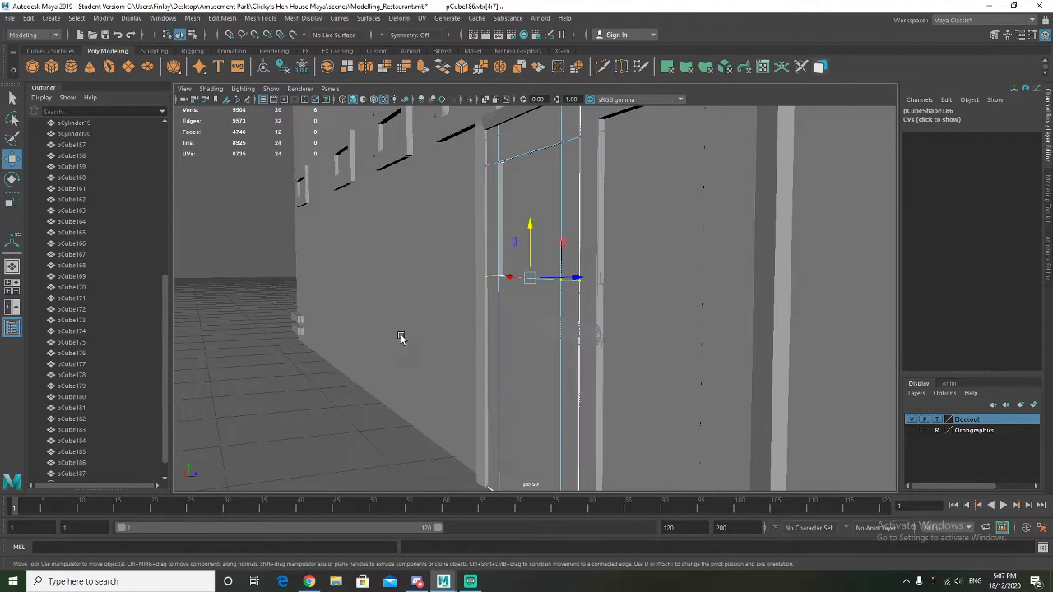
Lower the upper row of inner vertices on the right back door frame to the blockout window's top edge
{"action": "left_click", "coordinate": [323, 370]}
{"action": "left_click_drag", "start_coordinate": [322, 370], "coordinate": [583, 272], "text": "alt"}
{"action": "left_click", "coordinate": [635, 301]}
{"action": "left_click_drag", "start_coordinate": [634, 301], "coordinate": [546, 162], "text": "alt"}
{"action": "right_click", "coordinate": [511, 151]}
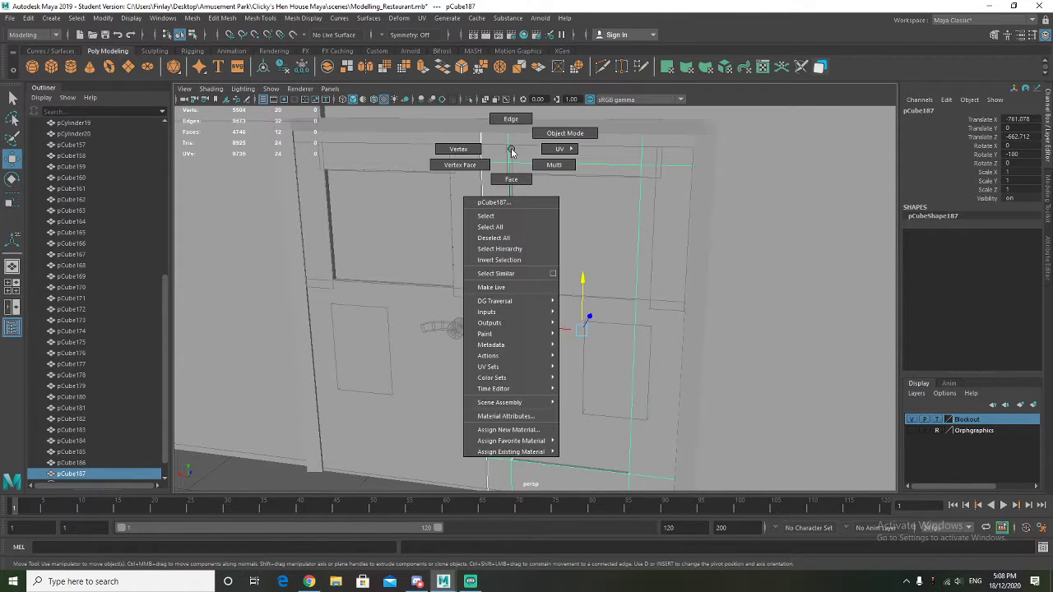
{"action": "left_click", "coordinate": [458, 149]}
{"action": "left_click_drag", "start_coordinate": [766, 203], "coordinate": [767, 203]}
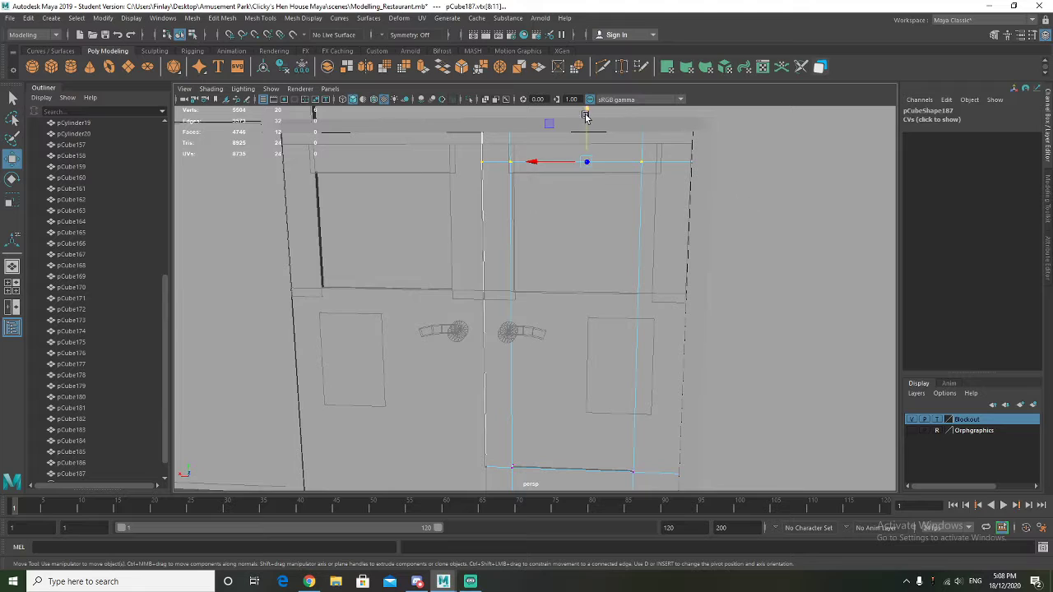
{"action": "left_click_drag", "start_coordinate": [587, 127], "coordinate": [597, 138]}
{"action": "scroll", "coordinate": [550, 212], "scroll_direction": "down", "scroll_amount": 4}
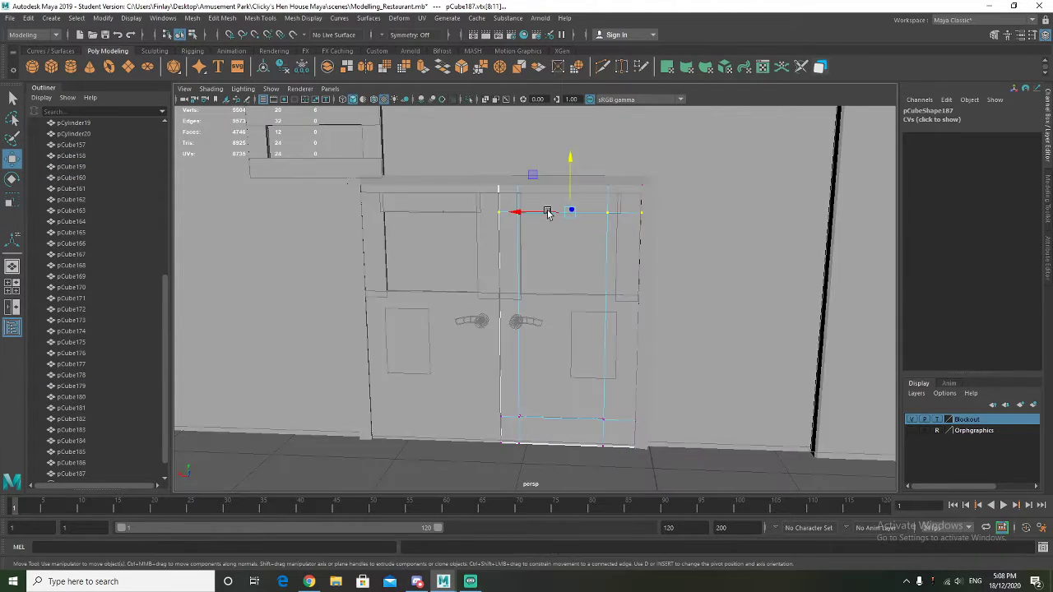
Align both vertical columns of inner vertices on the right back door frame with the sides of its window
{"action": "left_click_drag", "start_coordinate": [549, 212], "coordinate": [492, 157], "text": "alt"}
{"action": "mouse_move", "coordinate": [554, 459]}
{"action": "left_mouse_down"}
{"action": "mouse_move", "coordinate": [554, 434]}
{"action": "mouse_move", "coordinate": [566, 447]}
{"action": "left_mouse_up"}
{"action": "left_click_drag", "start_coordinate": [499, 315], "coordinate": [490, 322]}
{"action": "left_click_drag", "start_coordinate": [579, 191], "coordinate": [615, 493]}
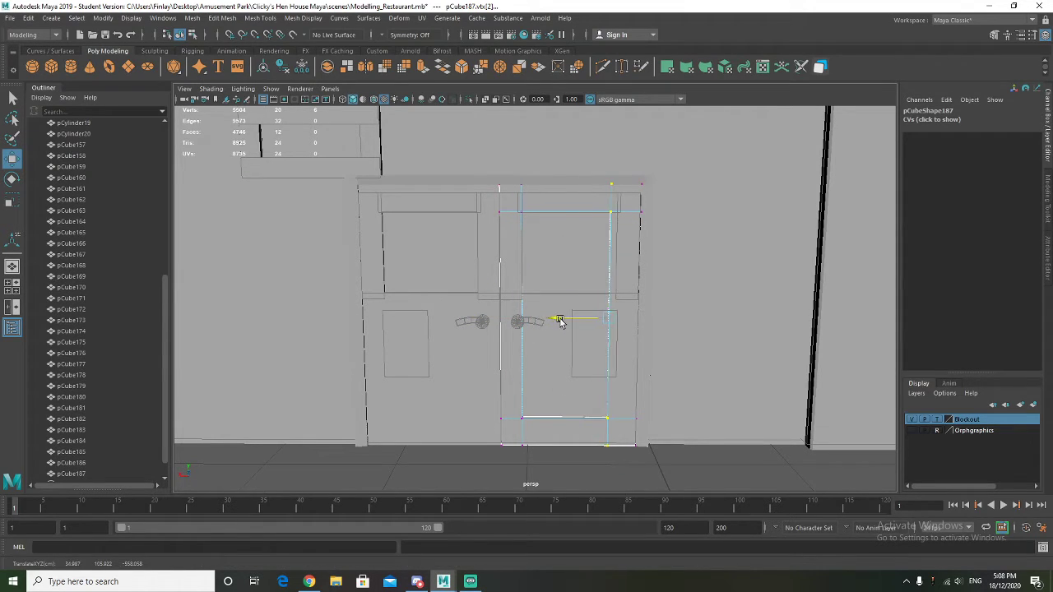
Raise the right back door frame's lower inner vertices to the window's bottom edge and leave vertex editing
{"action": "left_click_drag", "start_coordinate": [658, 402], "coordinate": [475, 449]}
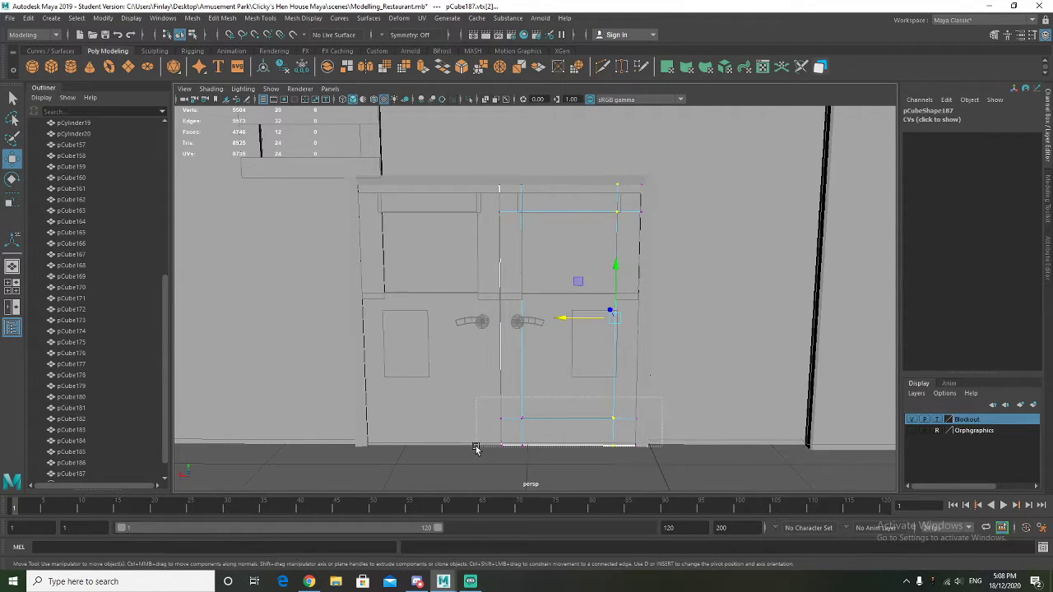
{"action": "left_click_drag", "start_coordinate": [563, 382], "coordinate": [569, 338]}
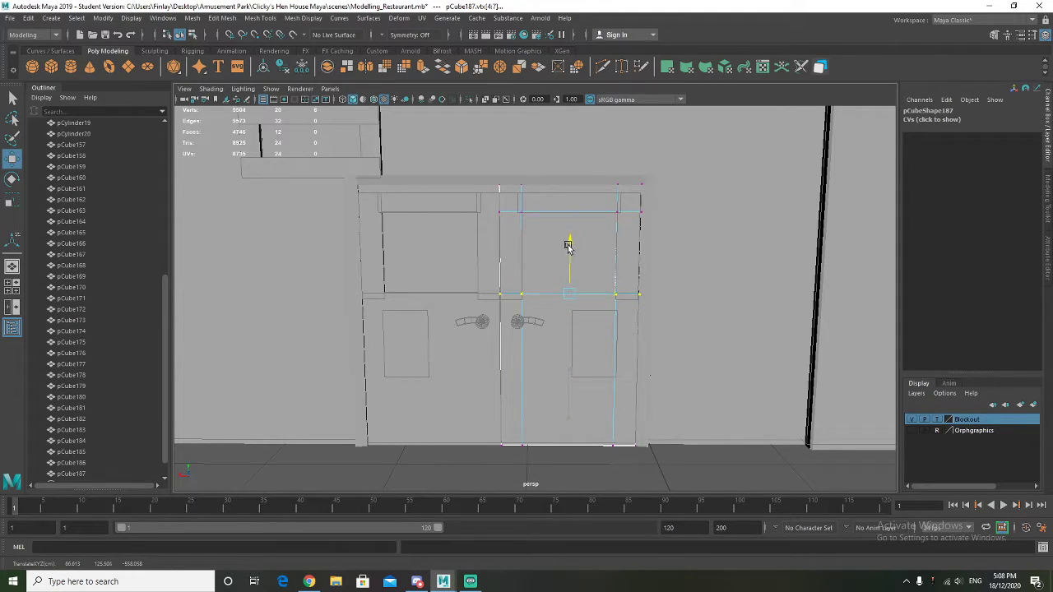
{"action": "scroll", "coordinate": [551, 296], "scroll_direction": "up", "scroll_amount": 3}
{"action": "left_click_drag", "start_coordinate": [424, 399], "coordinate": [487, 347], "text": "alt"}
{"action": "left_click", "coordinate": [354, 405]}
{"action": "right_click_drag", "start_coordinate": [585, 280], "coordinate": [615, 257]}
{"action": "left_click_drag", "start_coordinate": [616, 258], "coordinate": [365, 309], "text": "alt"}
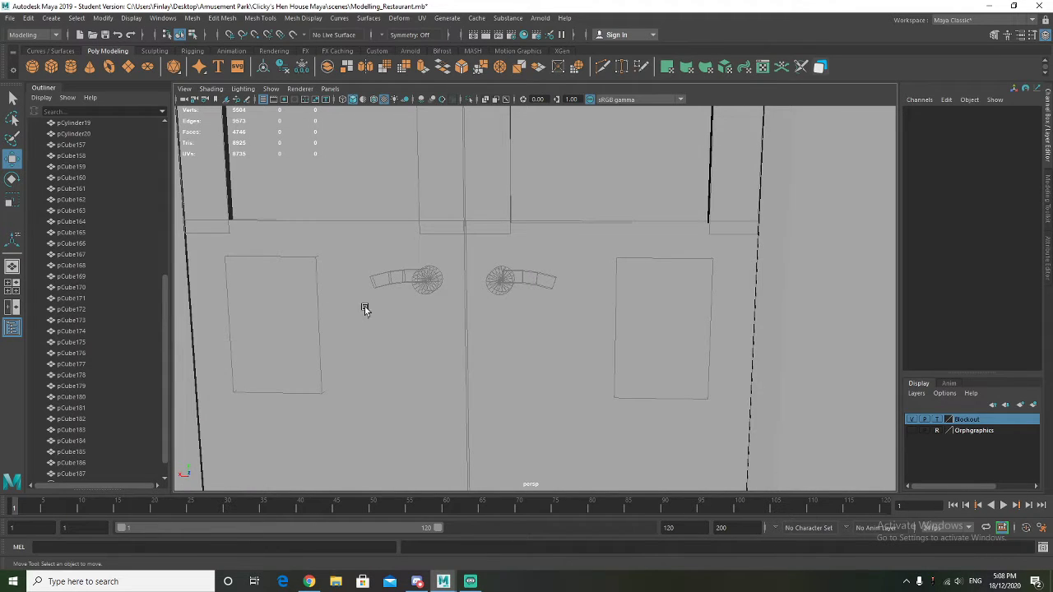
Duplicate the top cylinder of an entrance door handle and move the copy around to the back double doors
{"action": "scroll", "coordinate": [357, 291], "scroll_direction": "down", "scroll_amount": 3}
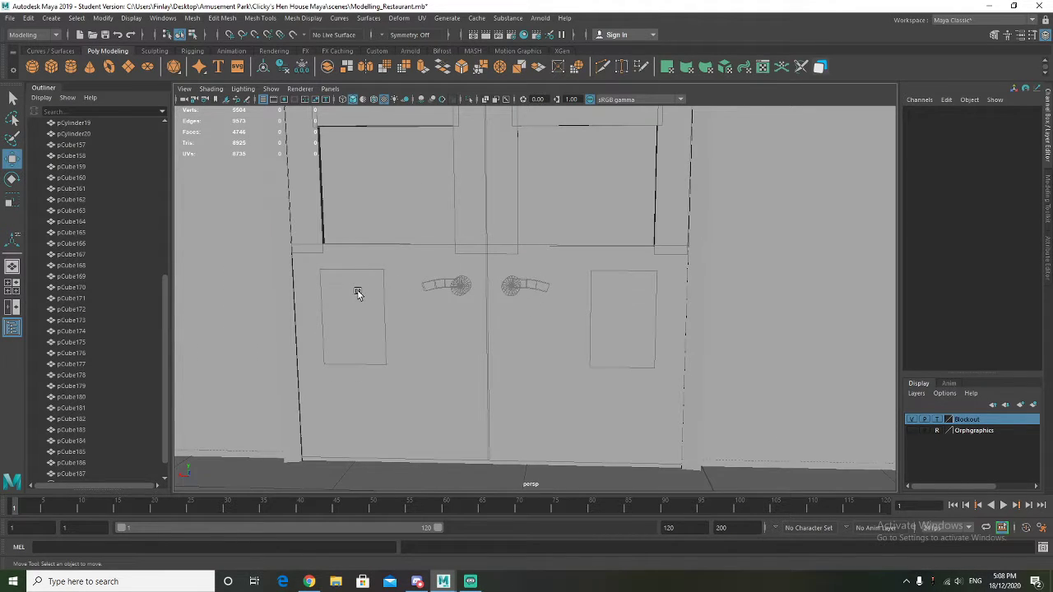
{"action": "scroll", "coordinate": [284, 238], "scroll_direction": "down", "scroll_amount": 5}
{"action": "left_click_drag", "start_coordinate": [238, 262], "coordinate": [475, 287], "text": "alt"}
{"action": "left_click", "coordinate": [374, 321]}
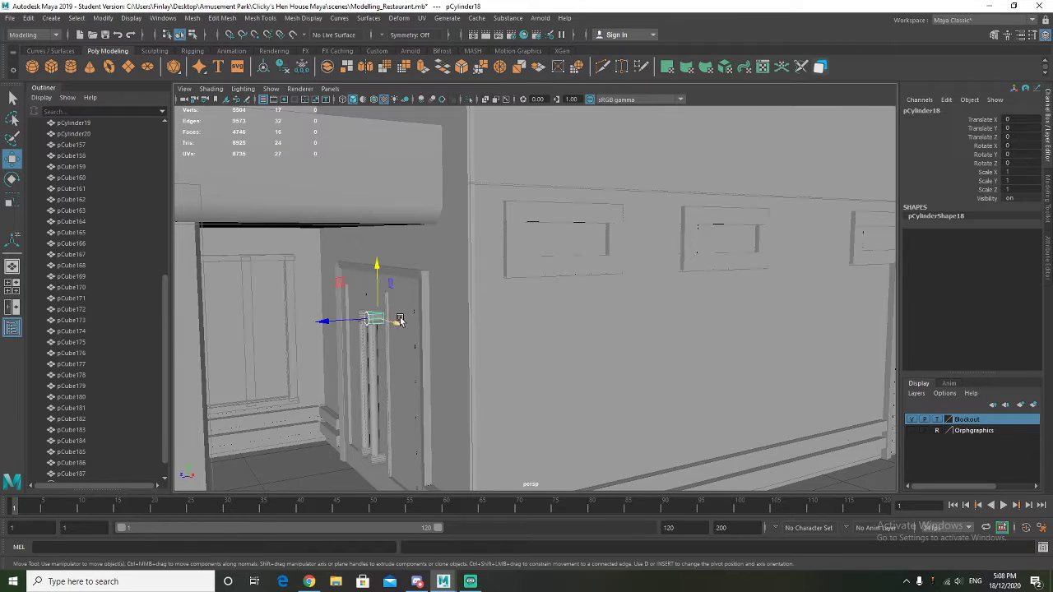
{"action": "key", "text": "f"}
{"action": "scroll", "coordinate": [663, 310], "scroll_direction": "down", "scroll_amount": 8}
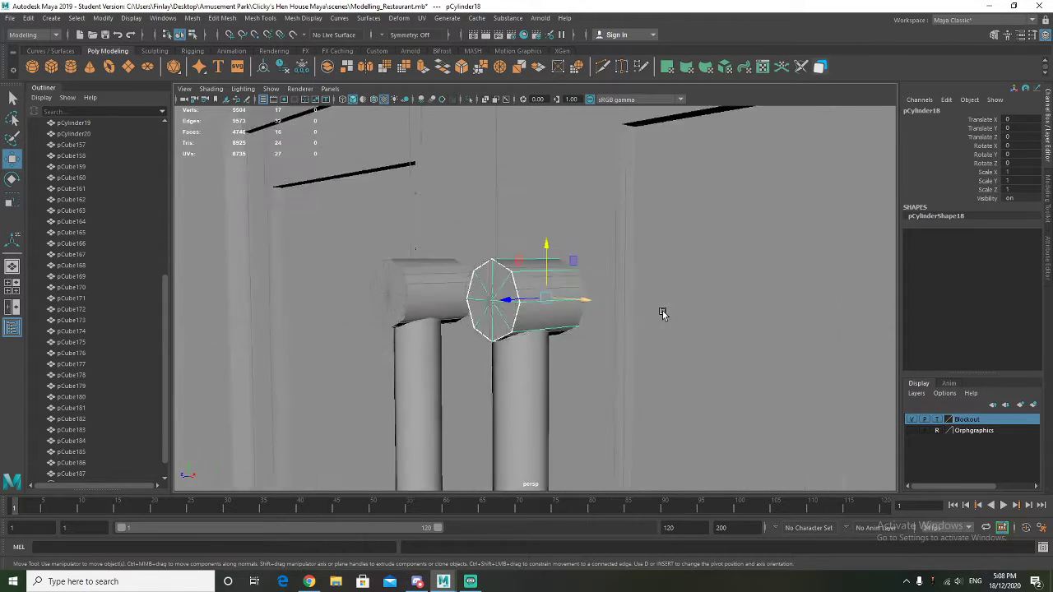
{"action": "left_click_drag", "start_coordinate": [661, 311], "coordinate": [577, 329], "text": "alt"}
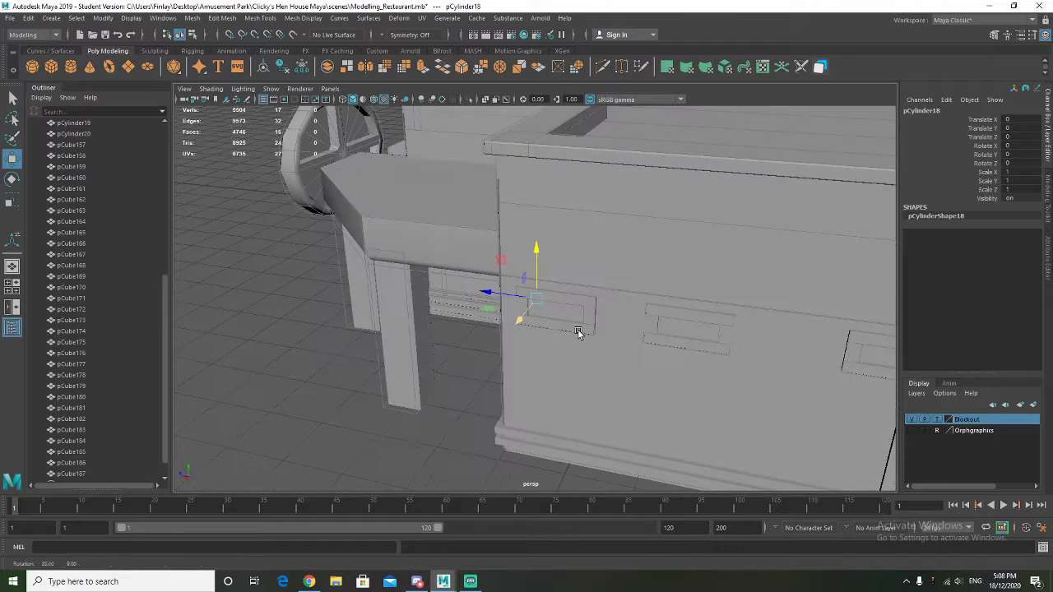
{"action": "key", "text": "ctrl+d"}
{"action": "left_click_drag", "start_coordinate": [479, 292], "coordinate": [759, 336]}
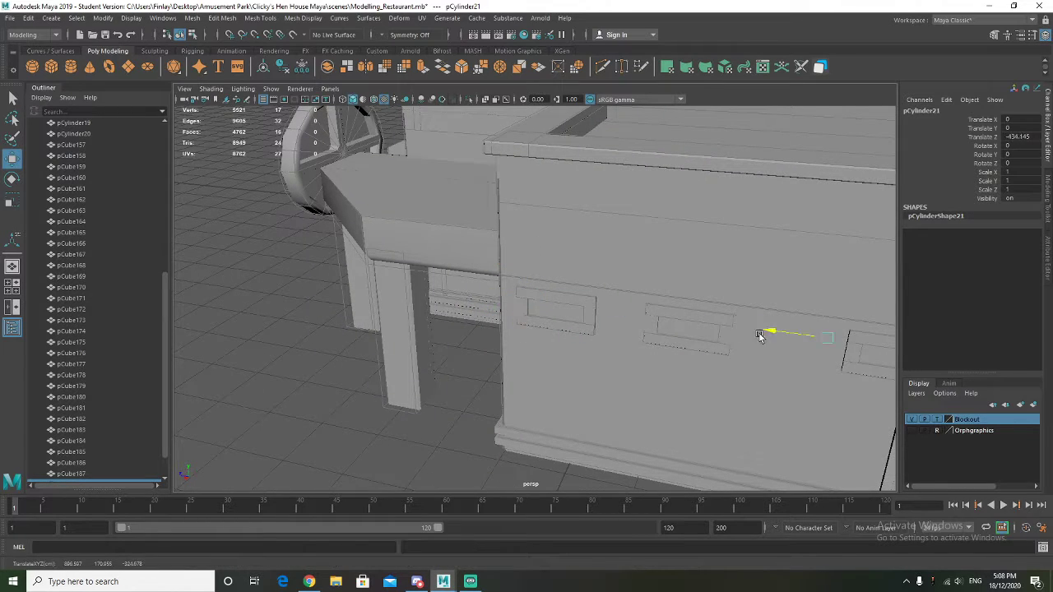
{"action": "middle_click_drag", "start_coordinate": [765, 351], "coordinate": [268, 324], "text": "alt"}
{"action": "left_click_drag", "start_coordinate": [309, 316], "coordinate": [334, 323]}
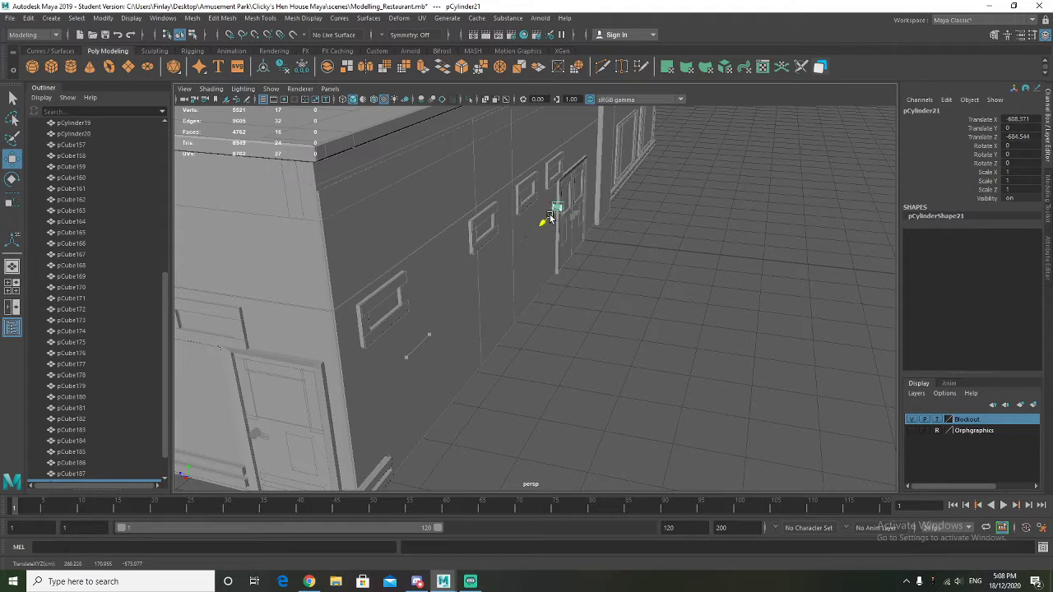
Lower the duplicated cylinder to the height of the back door handles
{"action": "key", "text": "f"}
{"action": "scroll", "coordinate": [506, 266], "scroll_direction": "down", "scroll_amount": 8}
{"action": "left_click_drag", "start_coordinate": [606, 301], "coordinate": [537, 292], "text": "alt"}
{"action": "left_click_drag", "start_coordinate": [538, 251], "coordinate": [543, 407]}
{"action": "middle_click_drag", "start_coordinate": [546, 394], "coordinate": [546, 313], "text": "alt"}
{"action": "scroll", "coordinate": [407, 343], "scroll_direction": "down", "scroll_amount": 8}
{"action": "left_click_drag", "start_coordinate": [346, 356], "coordinate": [590, 332], "text": "alt"}
{"action": "scroll", "coordinate": [516, 321], "scroll_direction": "up", "scroll_amount": 8}
{"action": "key", "text": "f"}
Rotate the cylinder 180 degrees in Y and move it into line with the back door's blockout handle
{"action": "left_click_drag", "start_coordinate": [517, 285], "coordinate": [535, 357]}
{"action": "key", "text": "e"}
{"action": "key", "text": "w"}
{"action": "left_click_drag", "start_coordinate": [423, 323], "coordinate": [370, 341]}
Shorten the cylinder to a Scale Z of 0.574 and shift it along its length at the back door
{"action": "key", "text": "r"}
{"action": "key", "text": "w"}
{"action": "key", "text": "r"}
{"action": "mouse_move", "coordinate": [441, 317]}
{"action": "left_mouse_down"}
{"action": "mouse_move", "coordinate": [423, 314]}
{"action": "mouse_move", "coordinate": [430, 319]}
{"action": "left_mouse_up"}
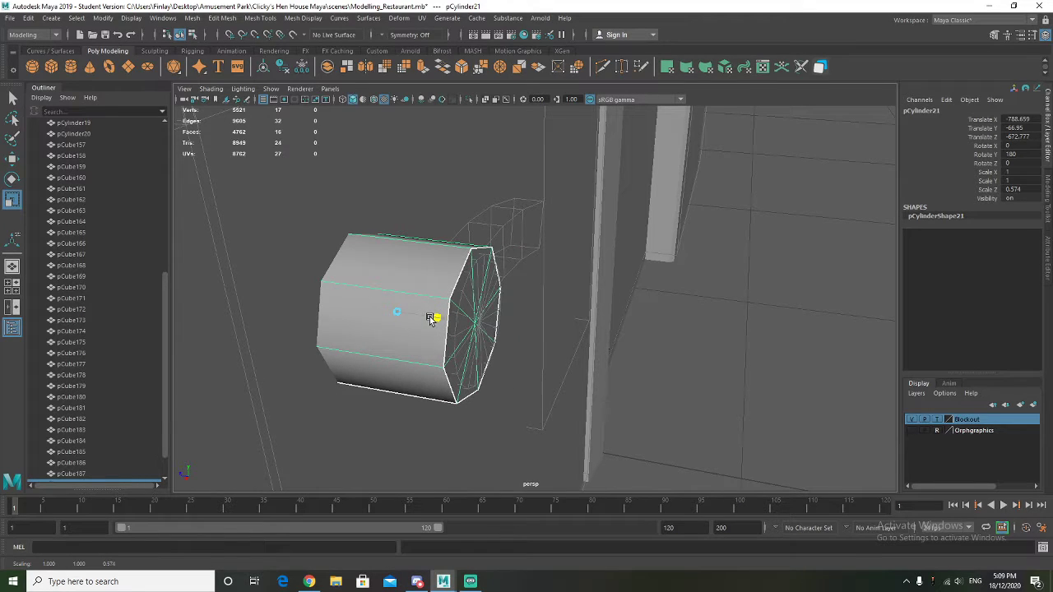
{"action": "key", "text": "w"}
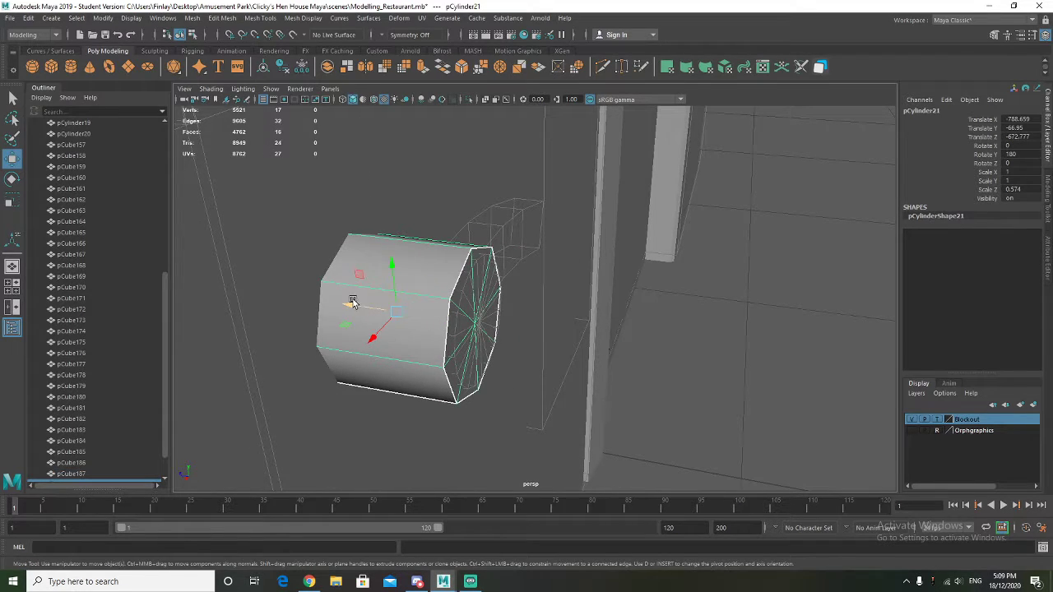
{"action": "left_click_drag", "start_coordinate": [367, 306], "coordinate": [357, 304]}
Scale the cylinder down further to fit the round base of the back door handle and deselect it
{"action": "key", "text": "r"}
{"action": "left_click_drag", "start_coordinate": [435, 314], "coordinate": [400, 320]}
{"action": "left_click_drag", "start_coordinate": [457, 238], "coordinate": [535, 298]}
{"action": "left_click_drag", "start_coordinate": [613, 298], "coordinate": [389, 379], "text": "alt"}
{"action": "left_click", "coordinate": [350, 380]}
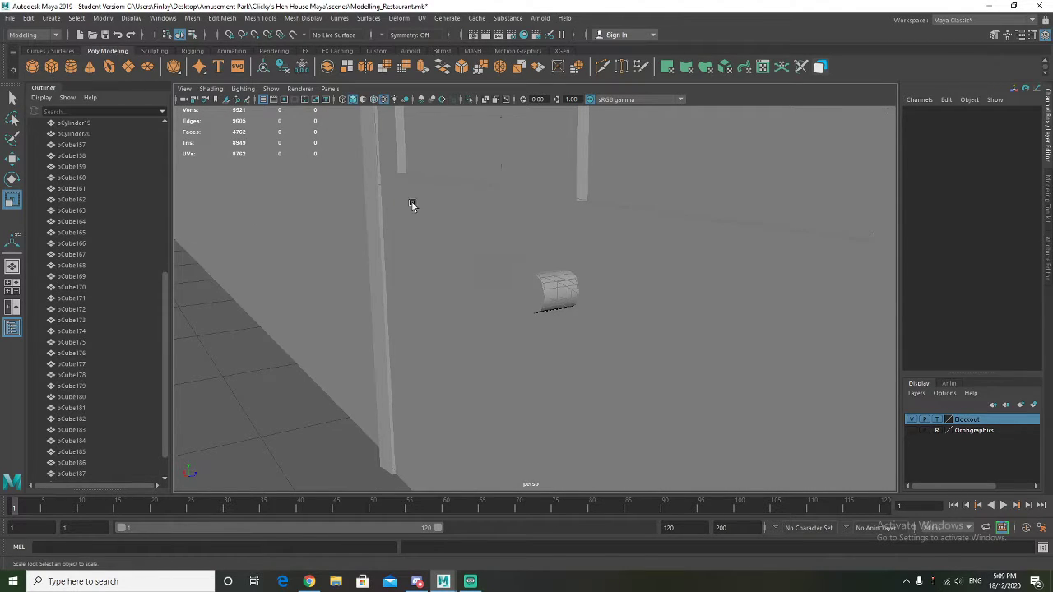
Create a polygon cube and move it to the back doors at Translate Y 182.422 and Translate Z -626.571
{"action": "scroll", "coordinate": [415, 206], "scroll_direction": "down", "scroll_amount": 10}
{"action": "key", "text": "w"}
{"action": "left_click_drag", "start_coordinate": [730, 307], "coordinate": [584, 328]}
{"action": "key", "text": "f"}
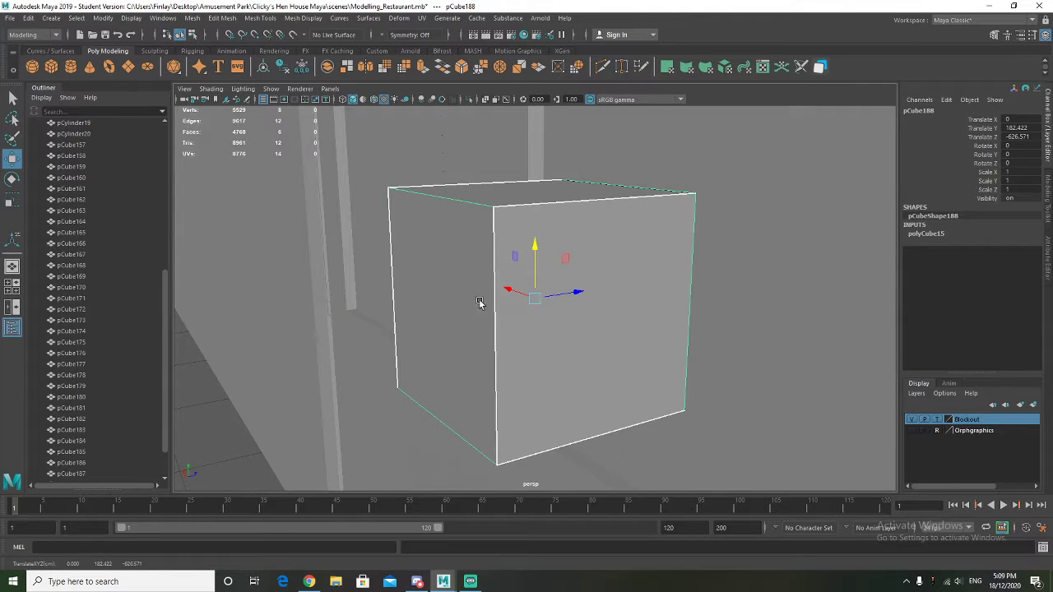
Scale the new cube uniformly to 3.862 beside the back doors
{"action": "scroll", "coordinate": [519, 303], "scroll_direction": "down", "scroll_amount": 5}
{"action": "key", "text": "r"}
{"action": "left_click_drag", "start_coordinate": [538, 301], "coordinate": [610, 304]}
{"action": "scroll", "coordinate": [556, 324], "scroll_direction": "down", "scroll_amount": 5}
{"action": "mouse_move", "coordinate": [556, 324]}
{"action": "left_mouse_down", "text": "alt"}
{"action": "mouse_move", "coordinate": [534, 353]}
{"action": "mouse_move", "coordinate": [573, 331]}
{"action": "left_mouse_up", "text": "alt"}
{"action": "scroll", "coordinate": [573, 331], "scroll_direction": "down", "scroll_amount": 5}
{"action": "key", "text": "w"}
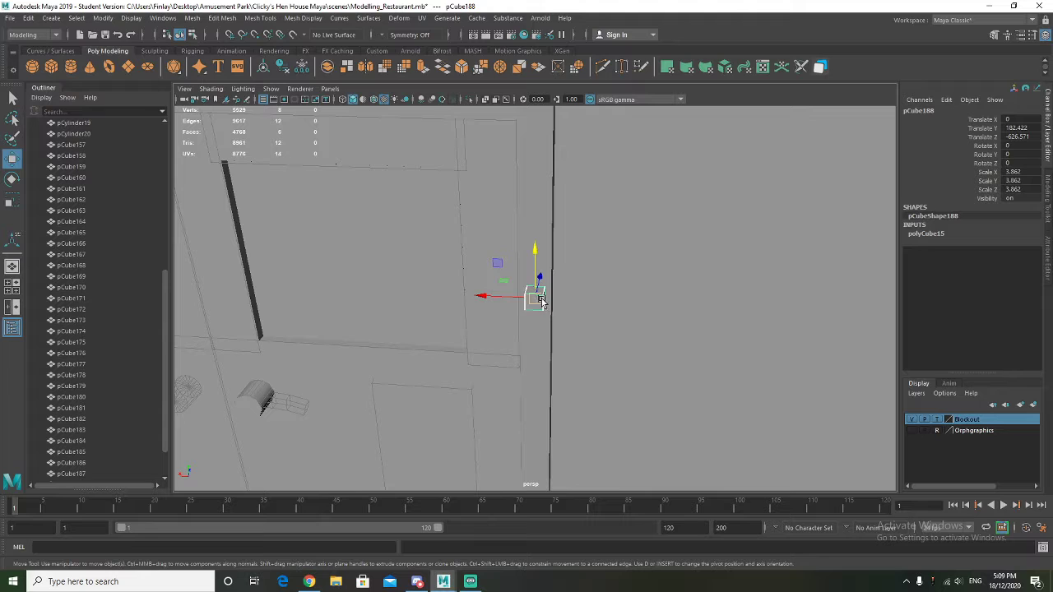
Move the cube beside the round base of the back door handle, to Translate X 90.911, Y 116.452 and Z -569.757
{"action": "left_click_drag", "start_coordinate": [539, 278], "coordinate": [495, 304]}
{"action": "key", "text": "f"}
{"action": "scroll", "coordinate": [376, 302], "scroll_direction": "down", "scroll_amount": 3}
{"action": "scroll", "coordinate": [376, 301], "scroll_direction": "down", "scroll_amount": 5}
{"action": "left_click_drag", "start_coordinate": [570, 268], "coordinate": [469, 238]}
{"action": "key", "text": "f"}
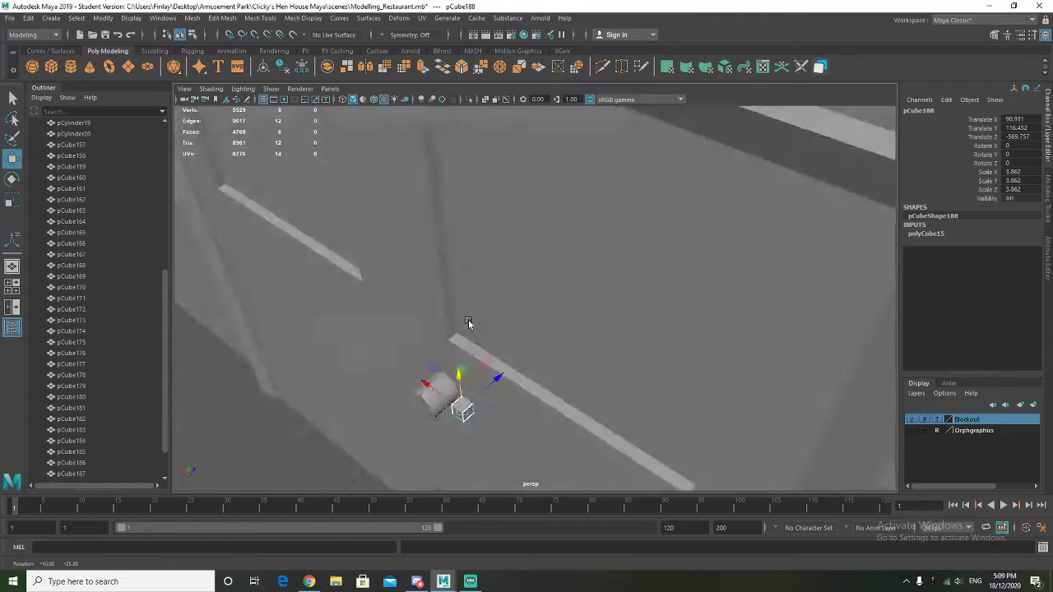
Move the cube against the round handle base, to Translate X 102.662, Y 105.411 and Z -565.838
{"action": "left_click_drag", "start_coordinate": [481, 333], "coordinate": [383, 303], "text": "alt"}
{"action": "scroll", "coordinate": [470, 390], "scroll_direction": "down", "scroll_amount": 8}
{"action": "left_click_drag", "start_coordinate": [428, 264], "coordinate": [323, 354]}
{"action": "left_click_drag", "start_coordinate": [523, 310], "coordinate": [543, 332]}
{"action": "scroll", "coordinate": [510, 366], "scroll_direction": "up", "scroll_amount": 4}
{"action": "middle_click_drag", "start_coordinate": [489, 389], "coordinate": [570, 292], "text": "alt"}
{"action": "left_click_drag", "start_coordinate": [520, 262], "coordinate": [519, 272]}
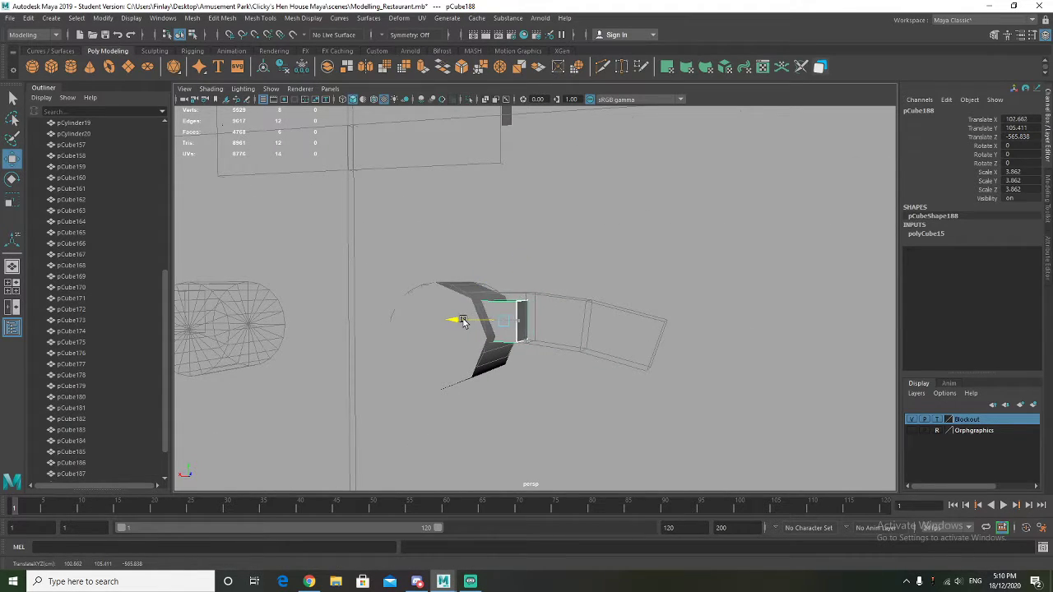
Fine-position the cube at X 103.239, Y 105.73, Z -566.488 and scale it to 5.182, 4.706 and 4.706
{"action": "left_click_drag", "start_coordinate": [462, 321], "coordinate": [456, 321]}
{"action": "left_click_drag", "start_coordinate": [461, 321], "coordinate": [504, 320], "text": "alt"}
{"action": "left_click_drag", "start_coordinate": [489, 281], "coordinate": [491, 277]}
{"action": "mouse_move", "coordinate": [517, 316]}
{"action": "left_mouse_down", "text": "alt"}
{"action": "mouse_move", "coordinate": [491, 358]}
{"action": "mouse_move", "coordinate": [574, 287]}
{"action": "mouse_move", "coordinate": [607, 281]}
{"action": "mouse_move", "coordinate": [534, 307]}
{"action": "left_mouse_up", "text": "alt"}
{"action": "key", "text": "r"}
{"action": "left_click_drag", "start_coordinate": [448, 308], "coordinate": [463, 309]}
Extrude the cube's outer end face away from the round base and angle it to start the curved handle arm
{"action": "right_click_drag", "start_coordinate": [523, 305], "coordinate": [524, 329]}
{"action": "left_click", "coordinate": [521, 308]}
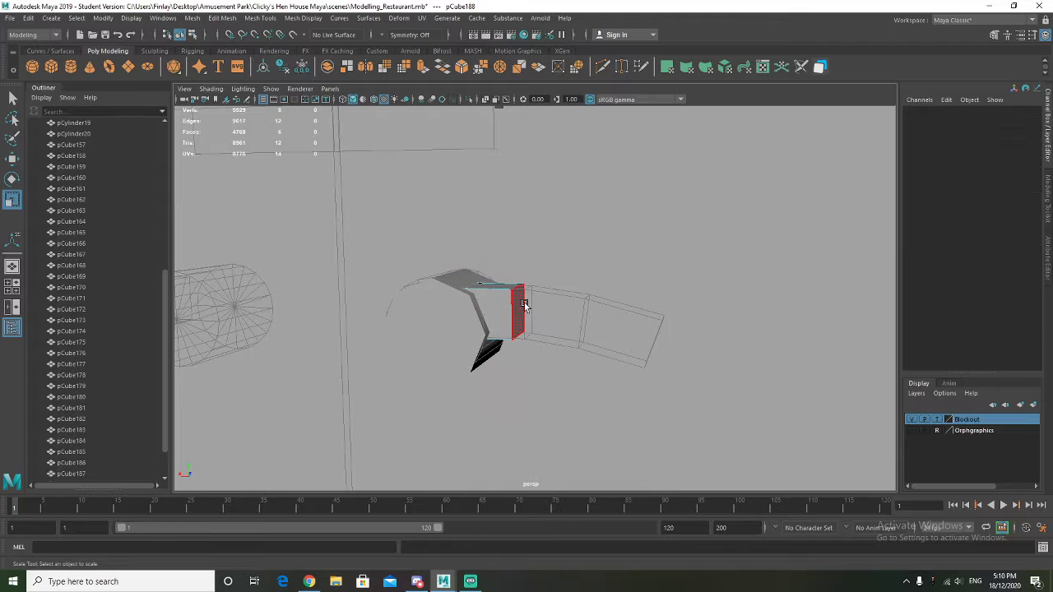
{"action": "left_click_drag", "start_coordinate": [584, 336], "coordinate": [579, 342], "text": "alt"}
{"action": "key", "text": "w"}
{"action": "key", "text": "ctrl+e"}
{"action": "left_click_drag", "start_coordinate": [487, 309], "coordinate": [560, 277]}
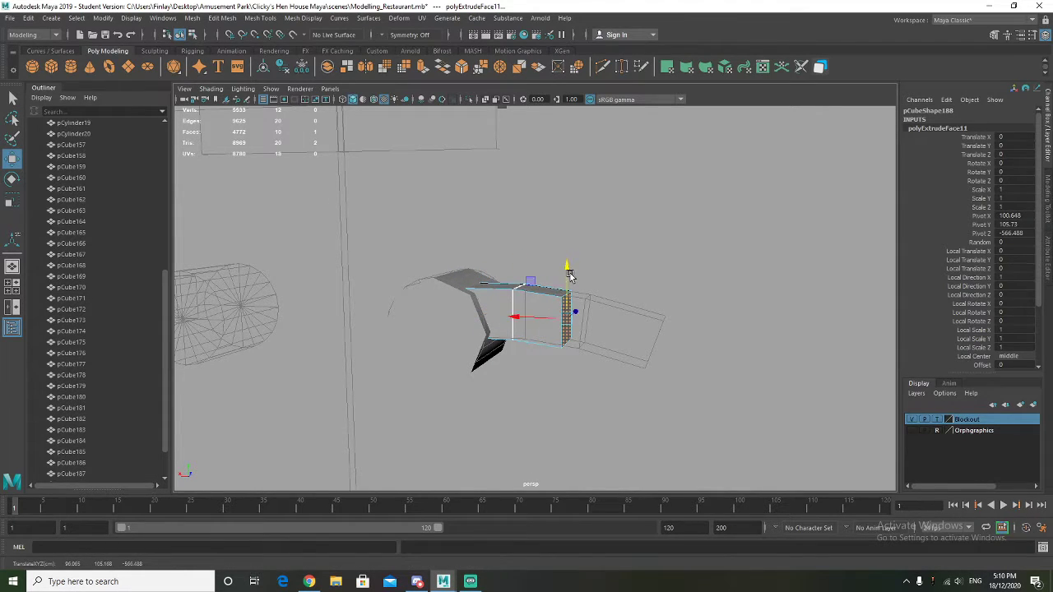
{"action": "key", "text": "e"}
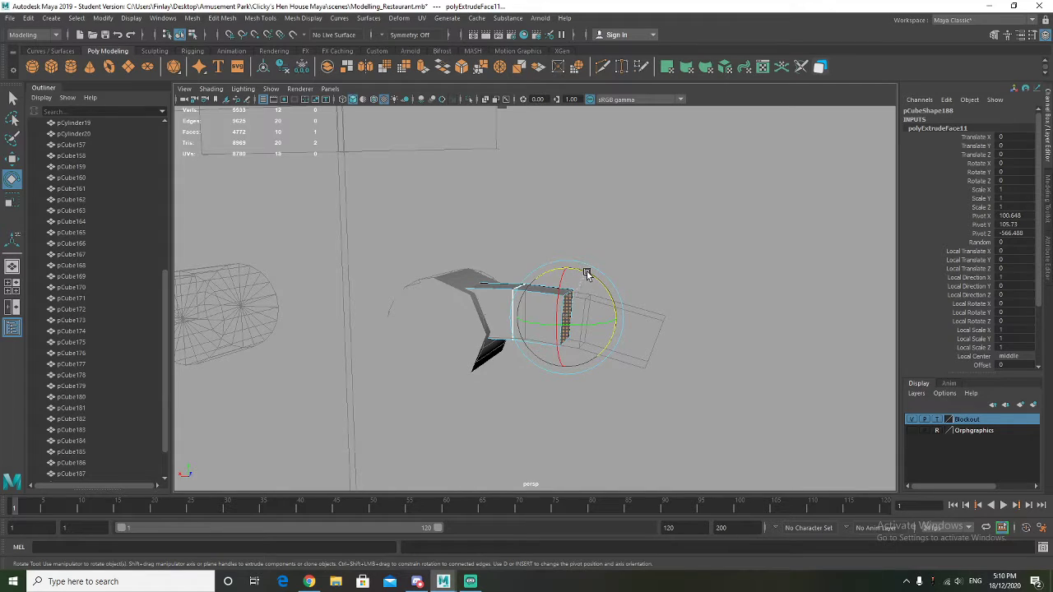
Extrude a second segment from the arm's end face and tilt it to follow the reference handle's curve
{"action": "key", "text": "w"}
{"action": "left_click_drag", "start_coordinate": [531, 282], "coordinate": [609, 285], "text": "shift"}
{"action": "key", "text": "e"}
{"action": "key", "text": "w"}
{"action": "left_click_drag", "start_coordinate": [623, 350], "coordinate": [650, 304], "text": "alt"}
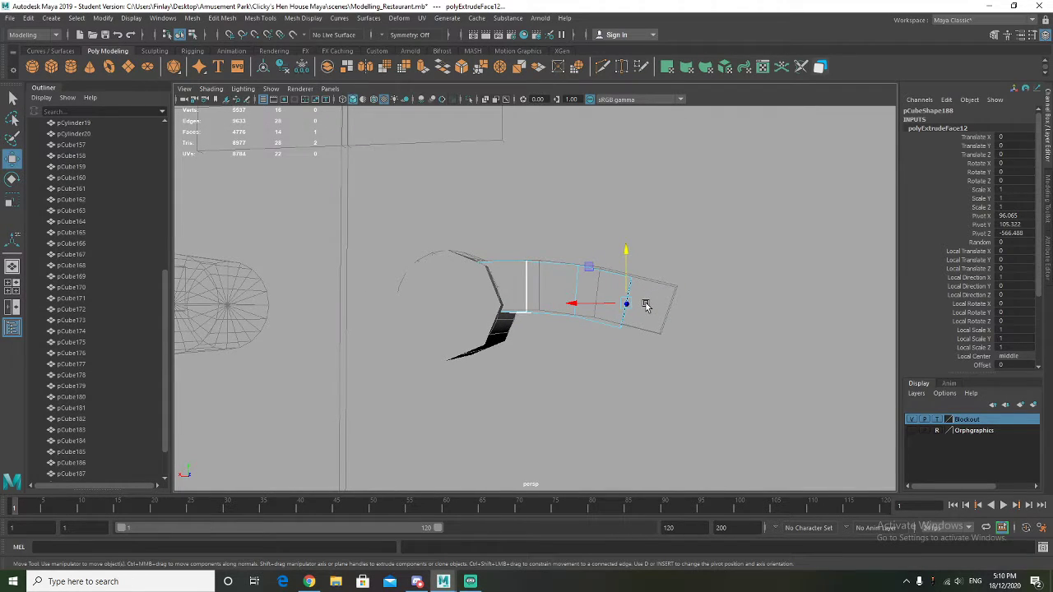
Extrude a third segment to the reference handle's tip, rotate its end face to match and return to object selection
{"action": "left_click_drag", "start_coordinate": [589, 271], "coordinate": [627, 283], "text": "shift"}
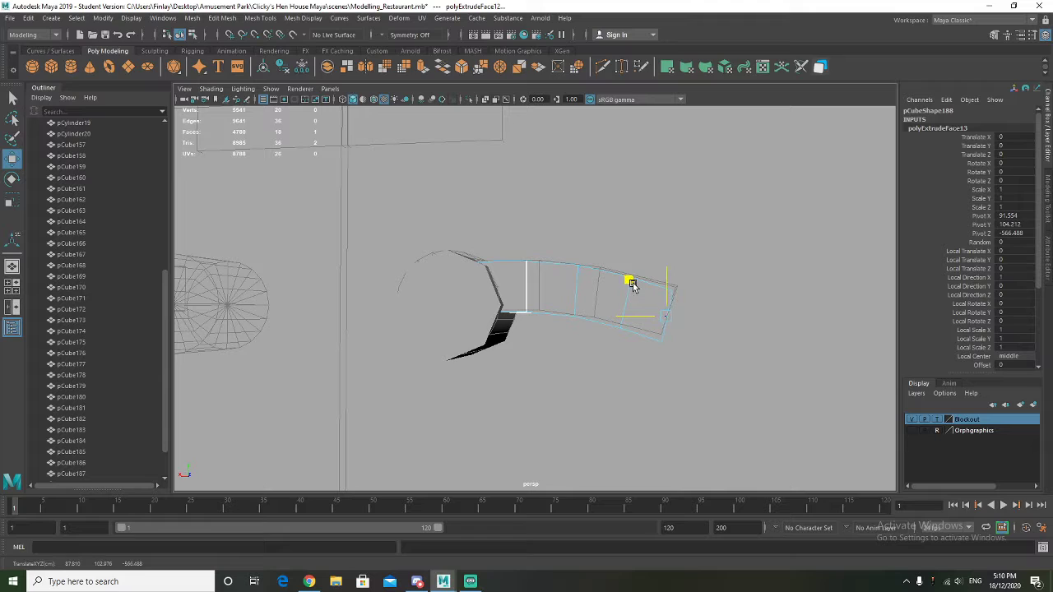
{"action": "key", "text": "e"}
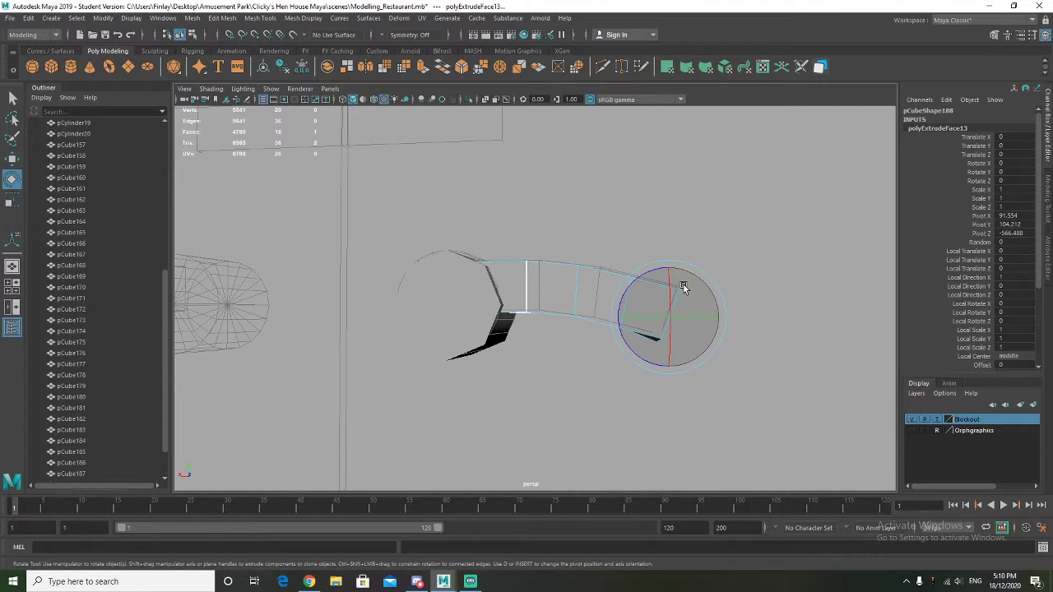
{"action": "middle_click_drag", "start_coordinate": [682, 286], "coordinate": [548, 294], "text": "alt"}
{"action": "left_click_drag", "start_coordinate": [583, 303], "coordinate": [574, 272]}
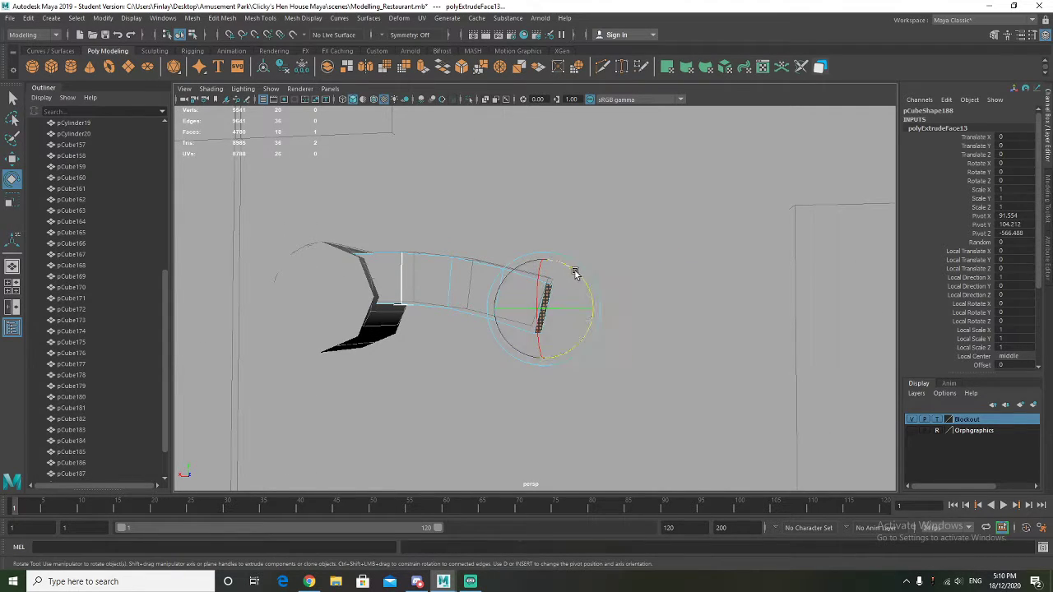
{"action": "left_click_drag", "start_coordinate": [353, 328], "coordinate": [381, 342], "text": "alt"}
{"action": "right_click_drag", "start_coordinate": [390, 278], "coordinate": [447, 254]}
Select the finished handle arm, delete its construction history and freeze its transformations
{"action": "left_click_drag", "start_coordinate": [453, 293], "coordinate": [463, 404], "text": "alt"}
{"action": "left_click", "coordinate": [414, 397]}
{"action": "right_click_drag", "start_coordinate": [463, 403], "coordinate": [545, 371], "text": "alt"}
{"action": "left_click_drag", "start_coordinate": [546, 370], "coordinate": [496, 321], "text": "alt"}
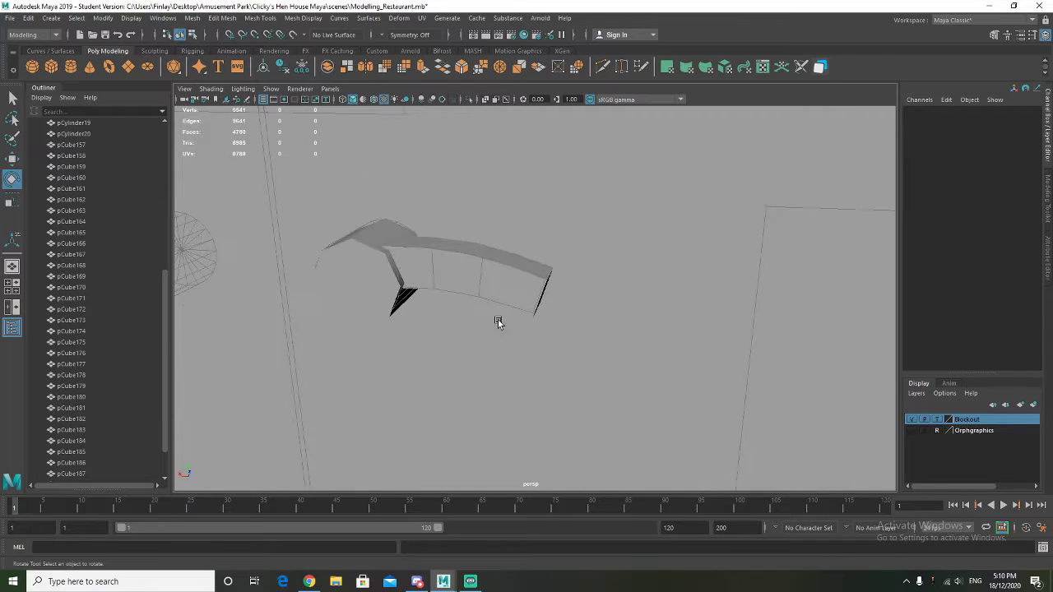
{"action": "left_click", "coordinate": [433, 304]}
{"action": "left_click_drag", "start_coordinate": [434, 304], "coordinate": [515, 316], "text": "alt"}
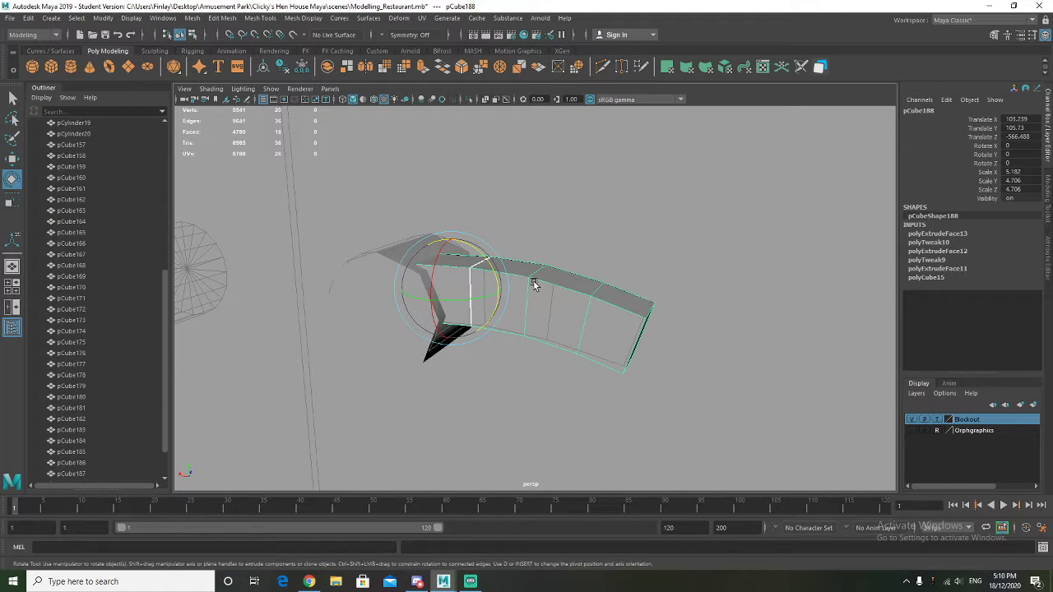
{"action": "left_click", "coordinate": [285, 69]}
{"action": "left_click", "coordinate": [303, 68]}
{"action": "left_click", "coordinate": [285, 69]}
Select the long corner edges of the handle arm together with the edges around its outer end
{"action": "right_click_drag", "start_coordinate": [540, 284], "coordinate": [535, 252]}
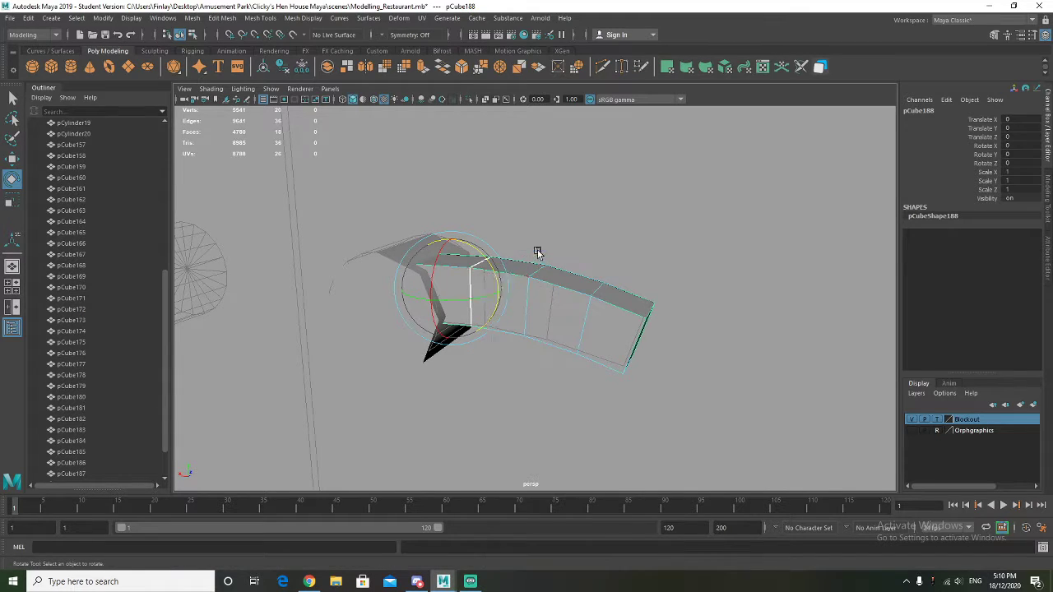
{"action": "left_click", "coordinate": [518, 271]}
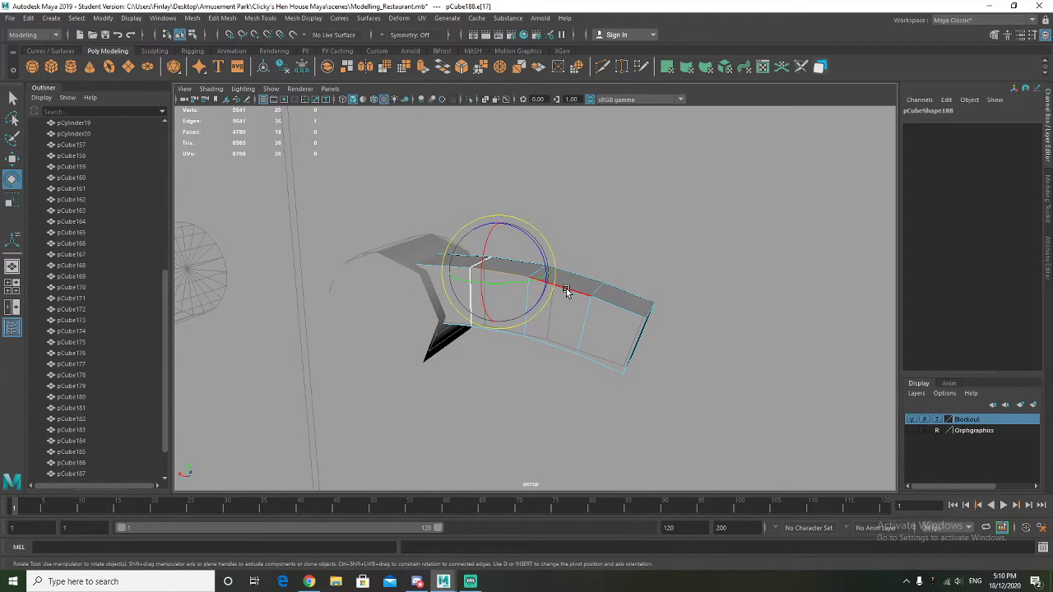
{"action": "key", "text": "q"}
{"action": "right_click_drag", "start_coordinate": [519, 274], "coordinate": [520, 274]}
{"action": "left_click", "coordinate": [509, 272]}
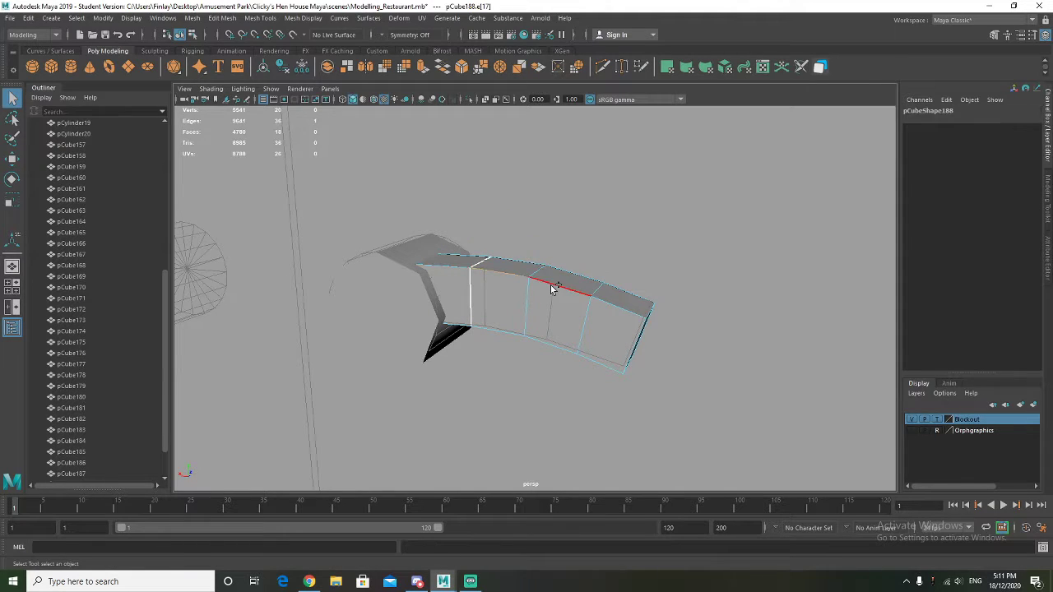
{"action": "left_click_drag", "start_coordinate": [621, 316], "coordinate": [643, 317], "text": "alt"}
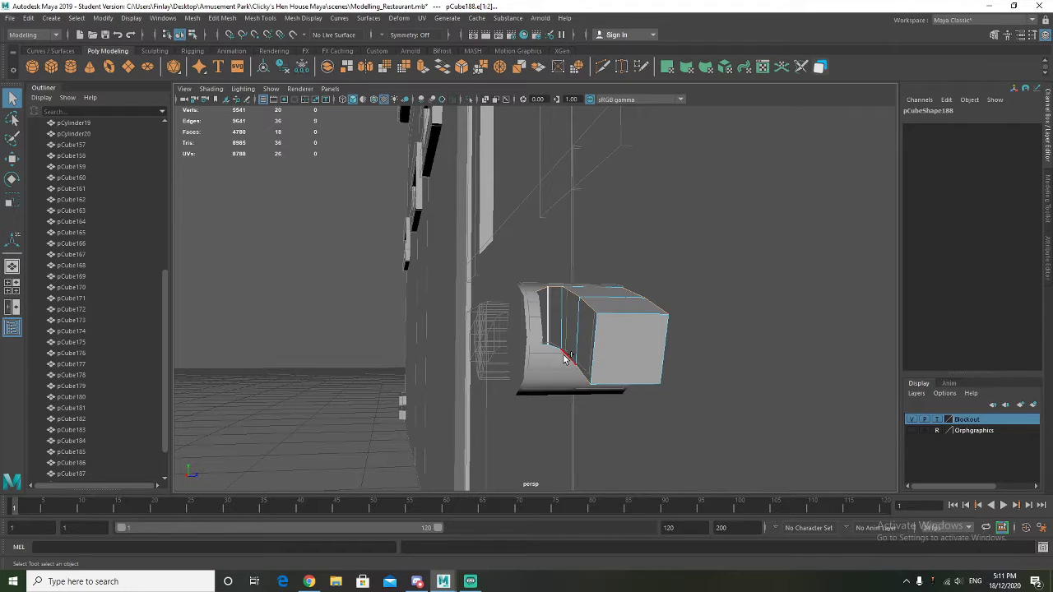
{"action": "left_click_drag", "start_coordinate": [633, 376], "coordinate": [536, 338], "text": "alt"}
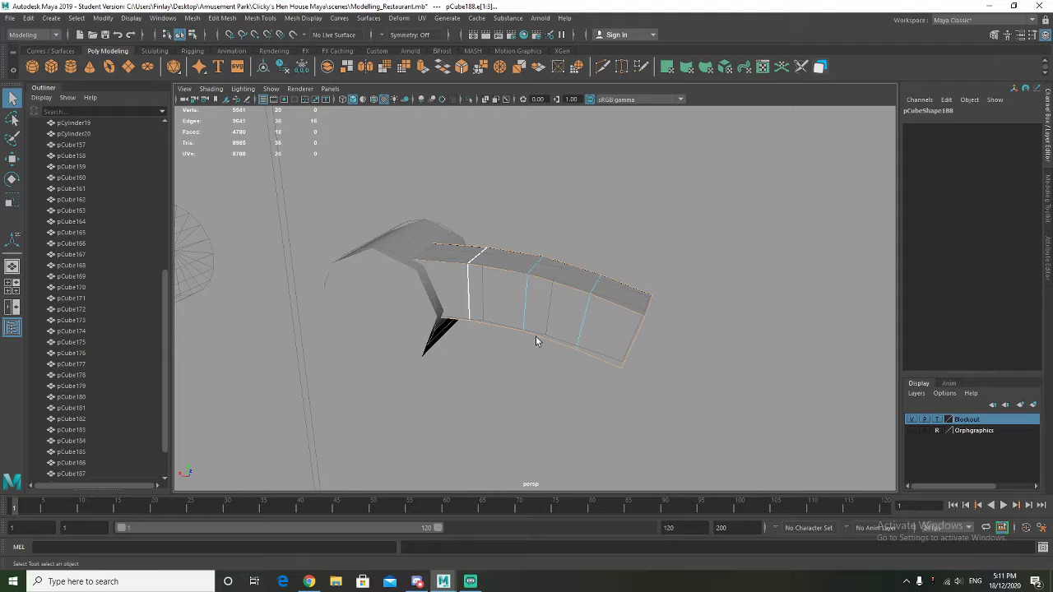
Bevel the selected handle arm edges and reduce the bevel's fraction
{"action": "left_click", "coordinate": [465, 71]}
{"action": "left_click_drag", "start_coordinate": [526, 216], "coordinate": [451, 179], "text": "alt"}
{"action": "left_click_drag", "start_coordinate": [728, 311], "coordinate": [729, 312]}
{"action": "left_click_drag", "start_coordinate": [552, 295], "coordinate": [548, 289], "text": "alt"}
{"action": "right_click", "coordinate": [605, 275]}
{"action": "mouse_move", "coordinate": [603, 270]}
{"action": "right_mouse_down"}
{"action": "mouse_move", "coordinate": [542, 284]}
{"action": "mouse_move", "coordinate": [601, 265]}
{"action": "right_mouse_up"}
{"action": "key", "text": "q"}
{"action": "left_click_drag", "start_coordinate": [601, 265], "coordinate": [653, 276], "text": "alt"}
Select the outer end face of the beveled handle arm and frame it for inspection
{"action": "mouse_move", "coordinate": [622, 323]}
{"action": "right_mouse_down"}
{"action": "mouse_move", "coordinate": [624, 335]}
{"action": "mouse_move", "coordinate": [622, 311]}
{"action": "right_mouse_up"}
{"action": "left_click_drag", "start_coordinate": [625, 317], "coordinate": [699, 360], "text": "alt"}
{"action": "key", "text": "w"}
{"action": "left_click", "coordinate": [599, 325]}
{"action": "left_click_drag", "start_coordinate": [600, 313], "coordinate": [672, 339]}
{"action": "key", "text": "r"}
{"action": "left_click_drag", "start_coordinate": [647, 298], "coordinate": [710, 353], "text": "alt"}
{"action": "key", "text": "e"}
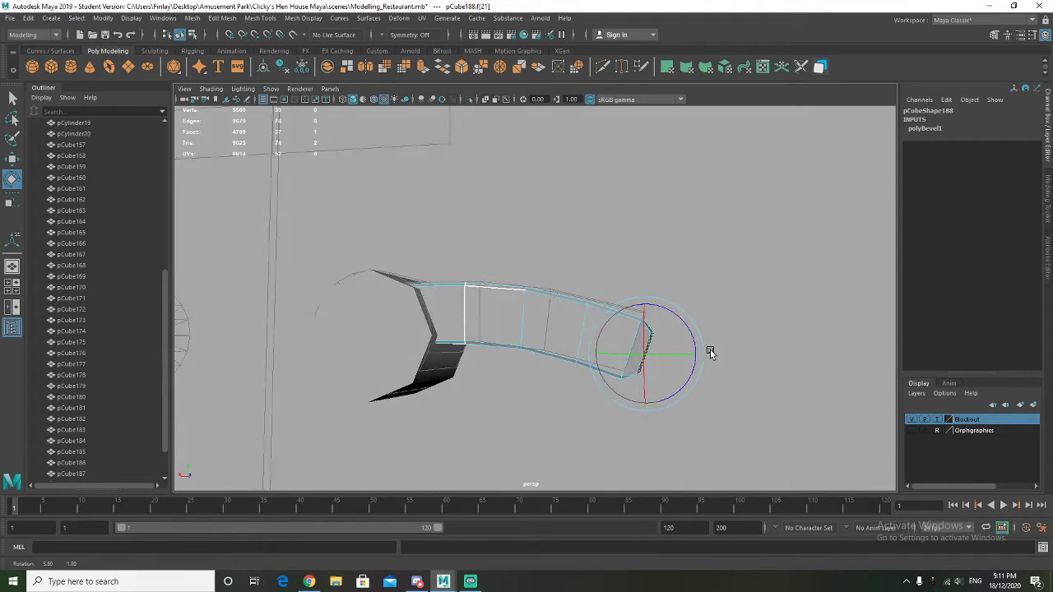
{"action": "key", "text": "w"}
{"action": "key", "text": "f"}
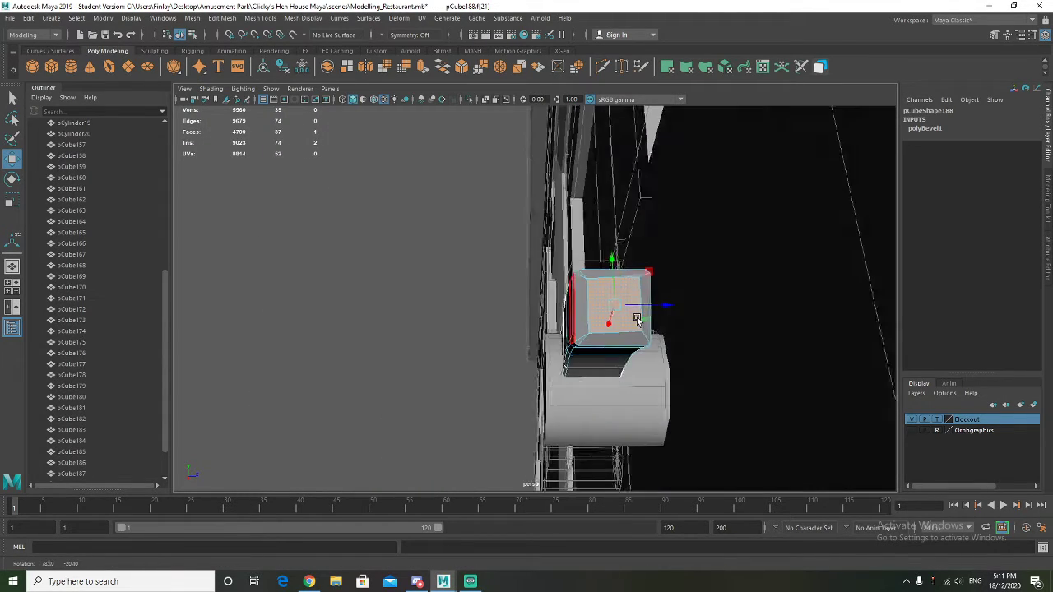
{"action": "key", "text": "e"}
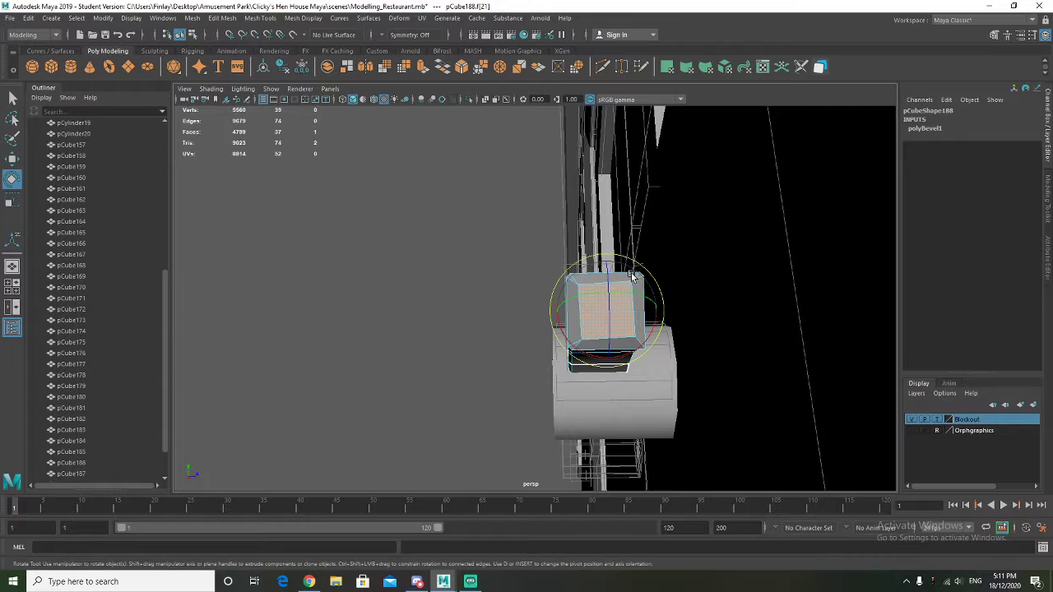
Isolate the handle arm and delete its end face on the side of the round base
{"action": "left_click_drag", "start_coordinate": [633, 351], "coordinate": [545, 344], "text": "alt"}
{"action": "right_click_drag", "start_coordinate": [482, 296], "coordinate": [515, 252]}
{"action": "key", "text": "ctrl+1"}
{"action": "left_click_drag", "start_coordinate": [505, 285], "coordinate": [449, 334], "text": "alt"}
{"action": "mouse_move", "coordinate": [450, 334]}
{"action": "right_mouse_down"}
{"action": "mouse_move", "coordinate": [442, 329]}
{"action": "mouse_move", "coordinate": [442, 341]}
{"action": "right_mouse_up"}
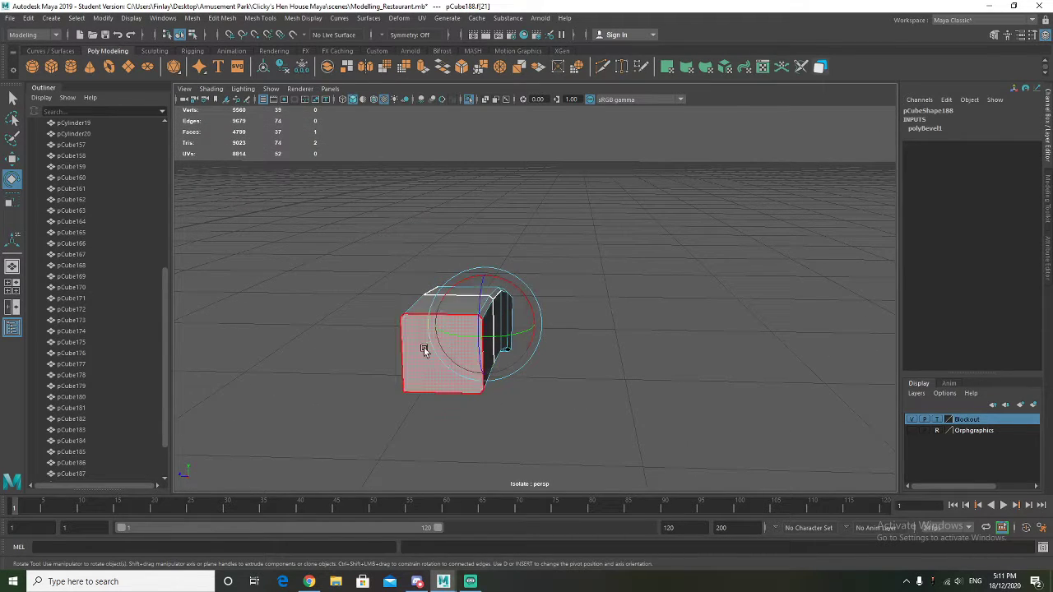
{"action": "key", "text": "q"}
{"action": "left_click", "coordinate": [428, 345]}
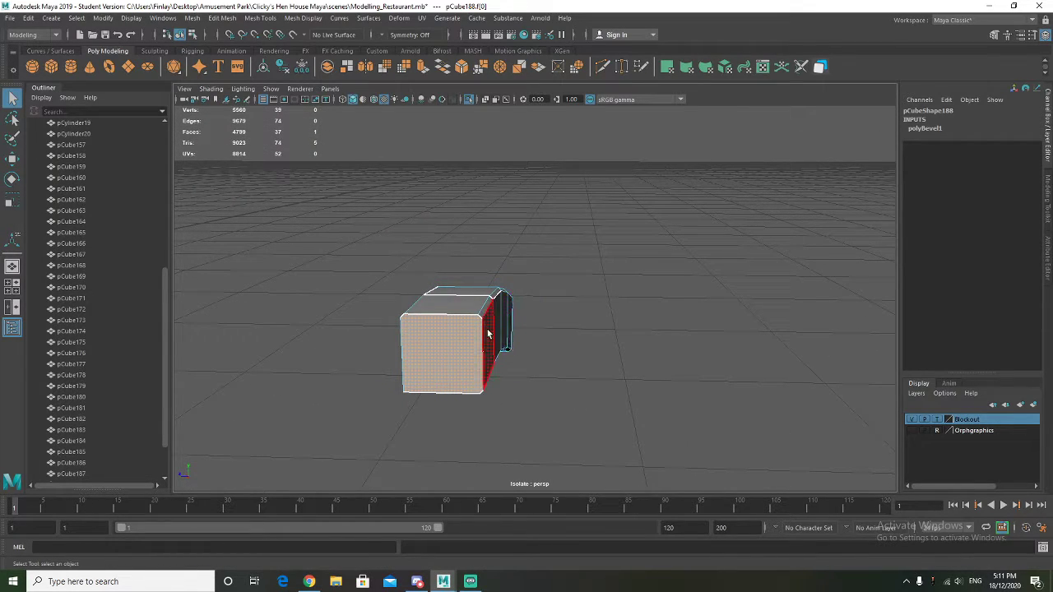
{"action": "left_click", "coordinate": [587, 327]}
{"action": "left_click_drag", "start_coordinate": [588, 327], "coordinate": [631, 313], "text": "alt"}
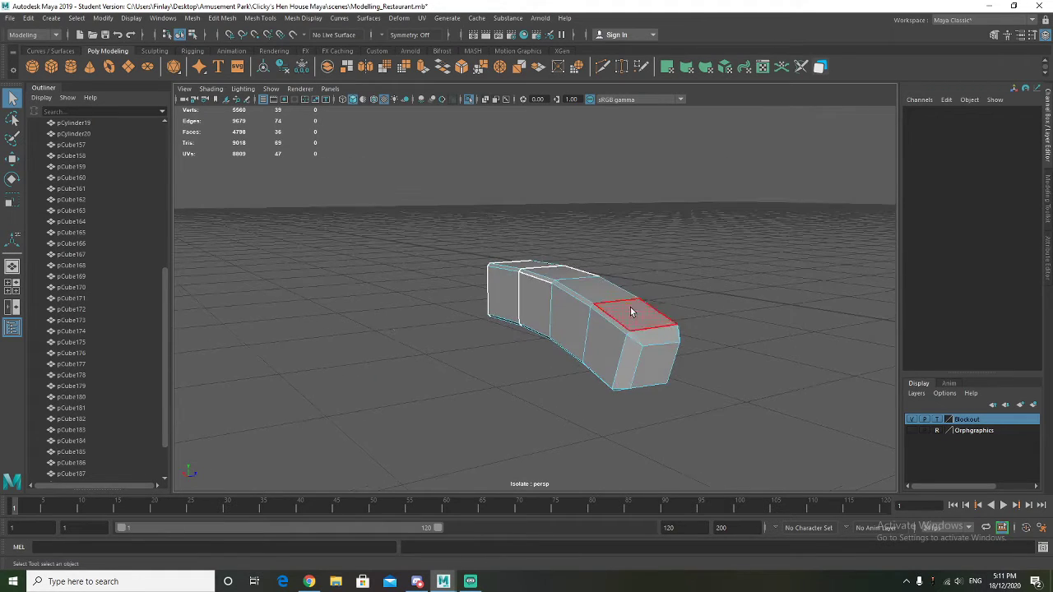
Try to move the face at the handle arm's outer end, then undo the move and deselect
{"action": "right_click", "coordinate": [565, 279]}
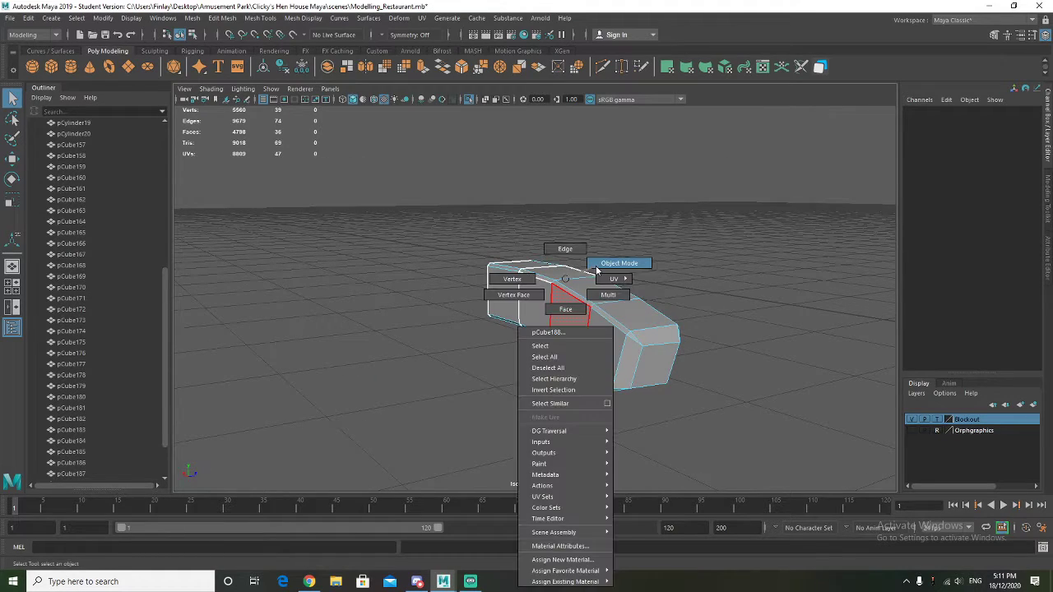
{"action": "left_click", "coordinate": [556, 310]}
{"action": "left_click", "coordinate": [640, 366]}
{"action": "key", "text": "w"}
{"action": "left_click_drag", "start_coordinate": [640, 361], "coordinate": [617, 348]}
{"action": "key", "text": "ctrl+z"}
{"action": "left_click", "coordinate": [753, 292]}
{"action": "left_click_drag", "start_coordinate": [754, 292], "coordinate": [488, 319], "text": "alt"}
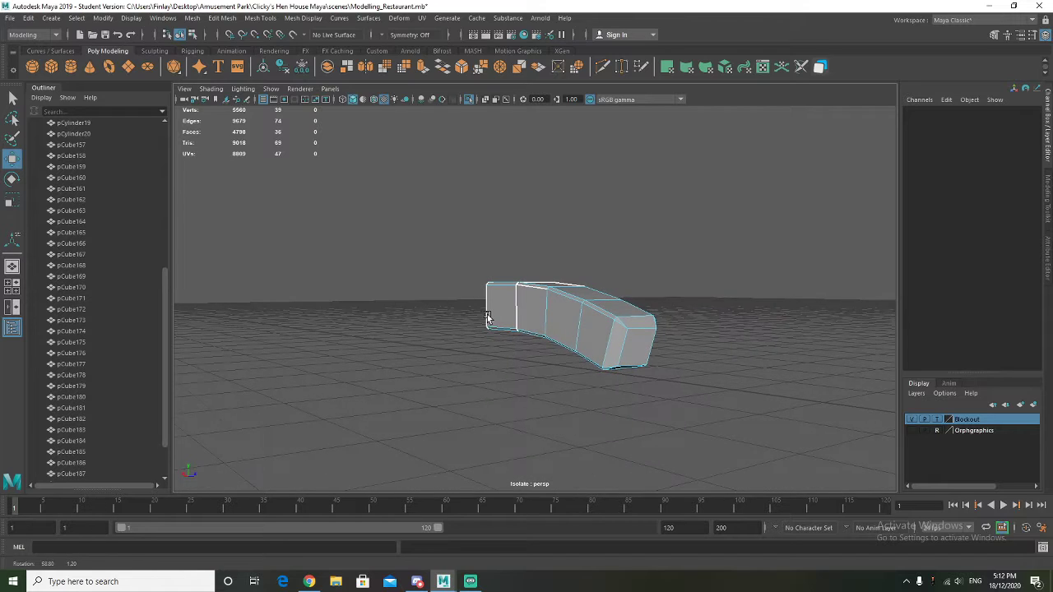
Open the UV Editor, select all edges of the handle arm and sew their UVs together
{"action": "left_click_drag", "start_coordinate": [0, 132], "coordinate": [309, 66]}
{"action": "left_click_drag", "start_coordinate": [590, 288], "coordinate": [732, 295], "text": "alt"}
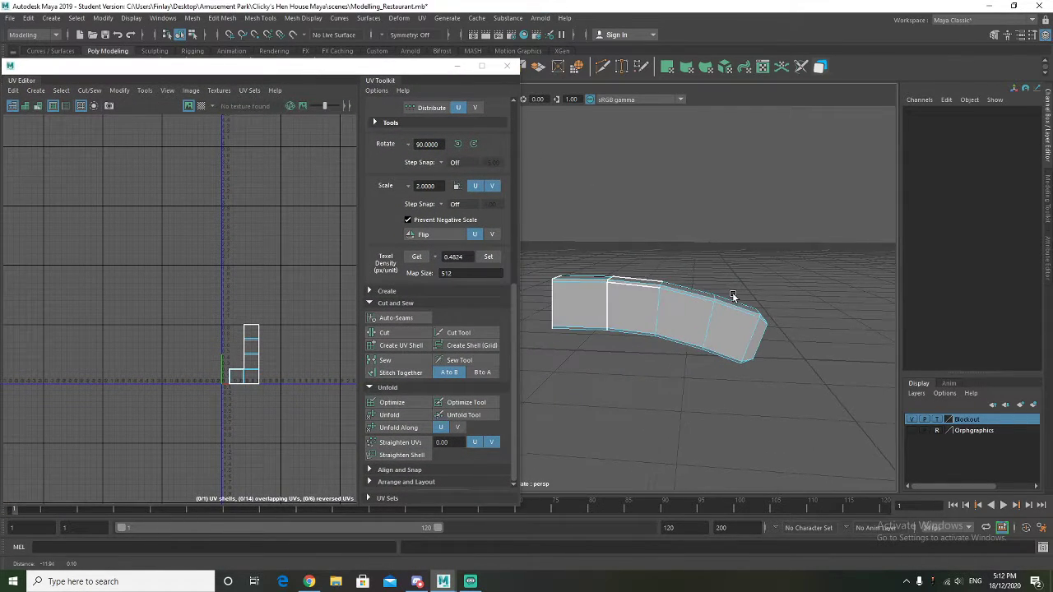
{"action": "left_click", "coordinate": [653, 310]}
{"action": "left_click_drag", "start_coordinate": [653, 310], "coordinate": [665, 315], "text": "alt"}
{"action": "right_click_drag", "start_coordinate": [650, 291], "coordinate": [655, 263]}
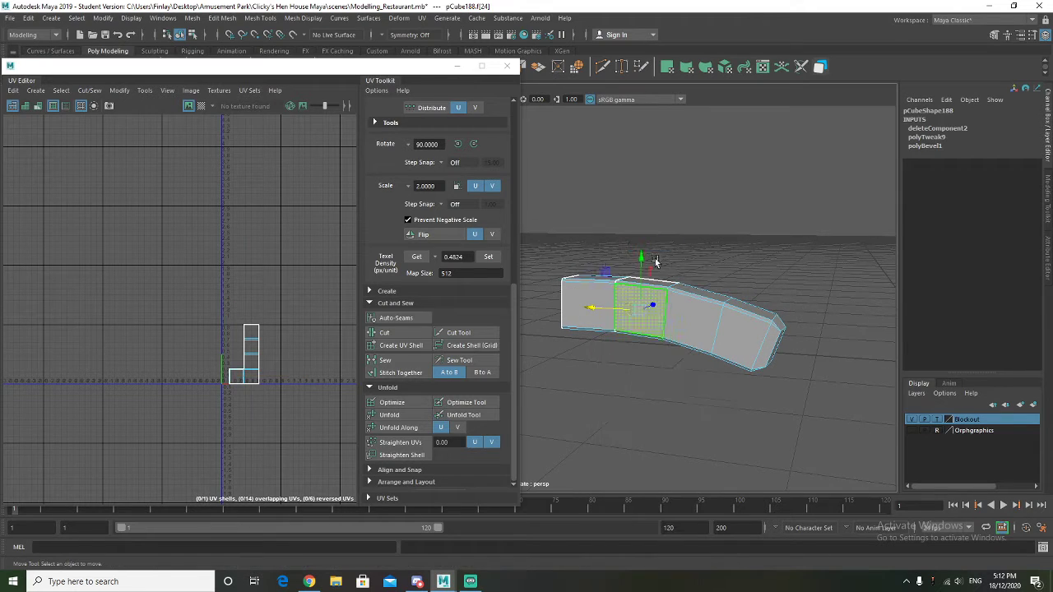
{"action": "left_click", "coordinate": [550, 246]}
{"action": "left_click_drag", "start_coordinate": [550, 246], "coordinate": [834, 424]}
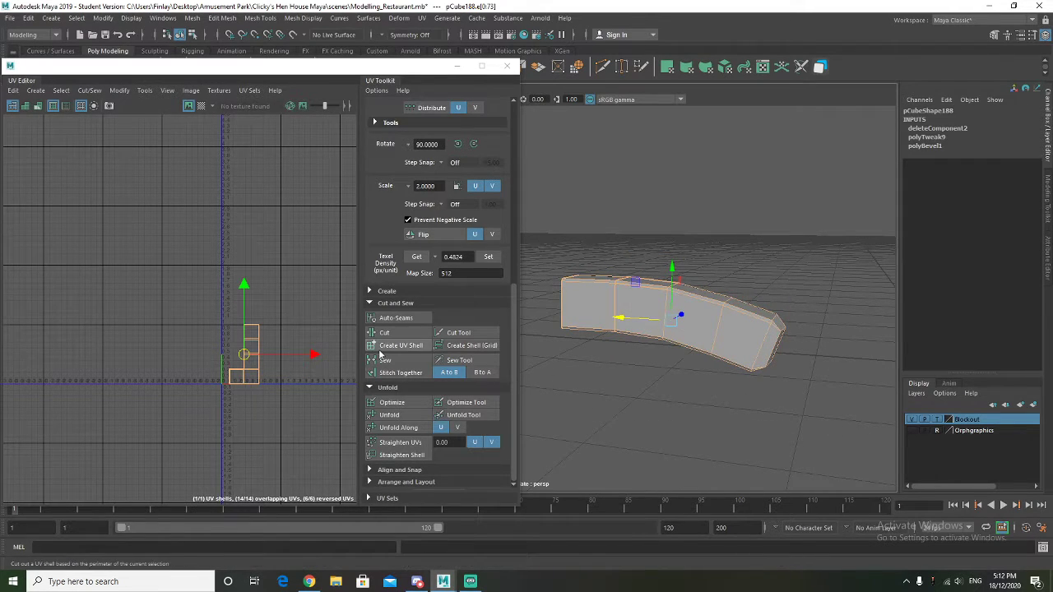
{"action": "left_click", "coordinate": [396, 333]}
Select edges along the handle arm and around its outer end as UV seams
{"action": "left_click_drag", "start_coordinate": [764, 322], "coordinate": [621, 279], "text": "alt"}
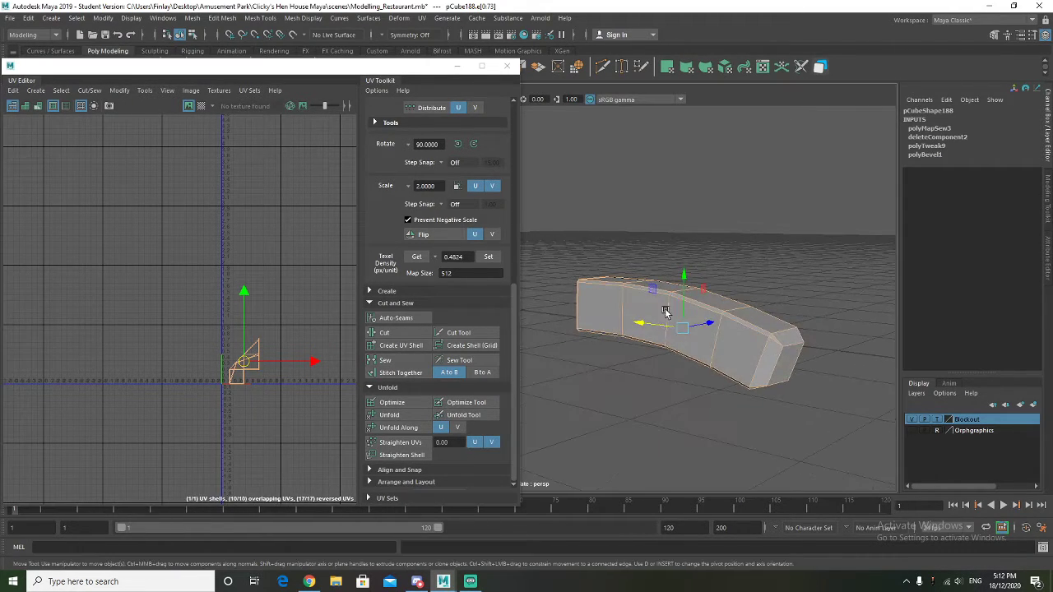
{"action": "right_click_drag", "start_coordinate": [621, 279], "coordinate": [623, 305]}
{"action": "right_click_drag", "start_coordinate": [621, 261], "coordinate": [621, 261]}
{"action": "left_click", "coordinate": [624, 293]}
{"action": "left_click", "coordinate": [647, 298], "text": "shift"}
{"action": "left_click", "coordinate": [697, 312], "text": "shift"}
{"action": "left_click", "coordinate": [738, 328], "text": "shift"}
{"action": "left_click", "coordinate": [775, 345], "text": "shift"}
{"action": "left_click", "coordinate": [776, 362], "text": "shift"}
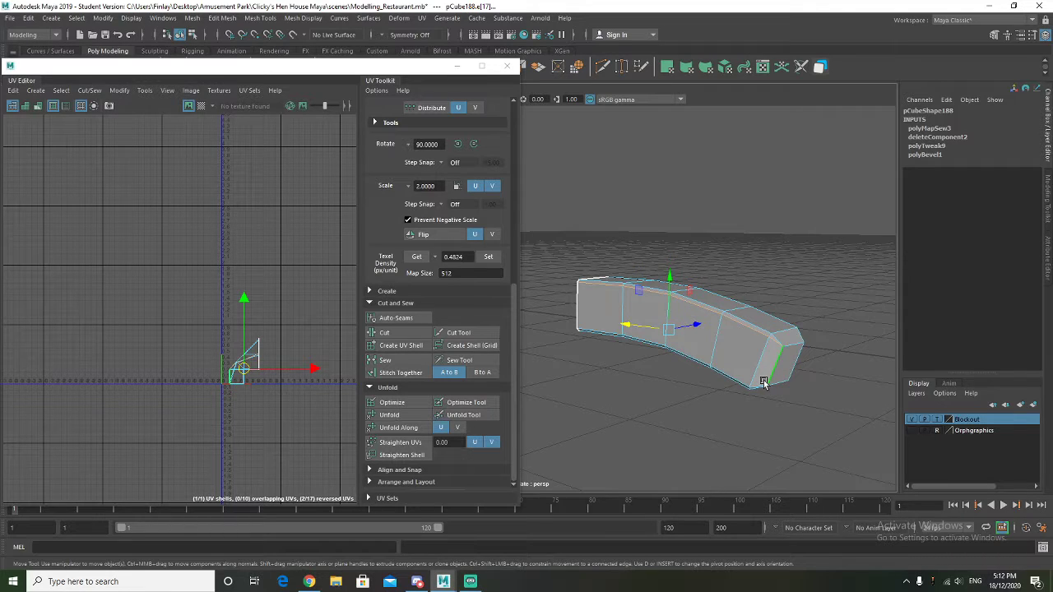
{"action": "left_click", "coordinate": [763, 382], "text": "ctrl"}
{"action": "left_click_drag", "start_coordinate": [752, 419], "coordinate": [738, 337], "text": "alt"}
{"action": "key", "text": "q"}
{"action": "left_click_drag", "start_coordinate": [780, 390], "coordinate": [729, 356], "text": "alt"}
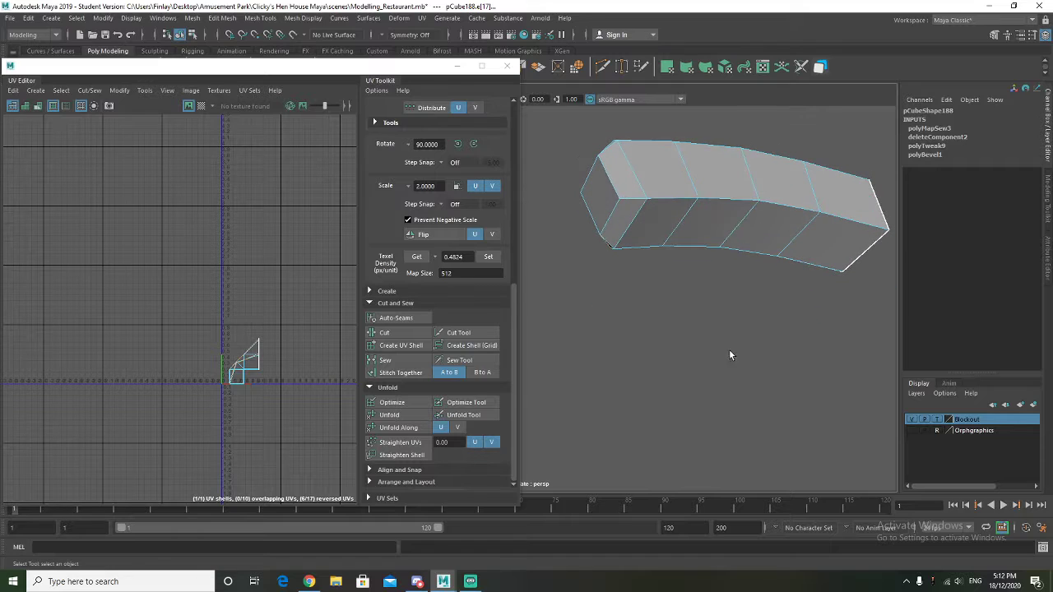
{"action": "left_click_drag", "start_coordinate": [660, 184], "coordinate": [751, 244], "text": "alt"}
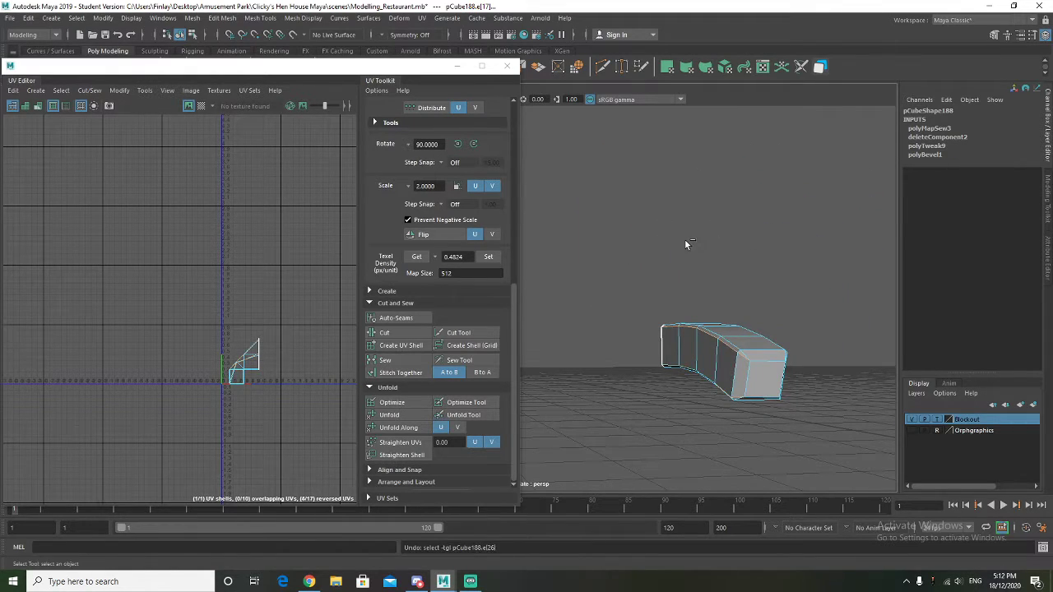
Undo the seam selection, the UV sewing, the end face deletion and the isolation of the handle arm
{"action": "key", "text": "ctrl+z"}
{"action": "key", "text": "ctrl+z"}
{"action": "key", "text": "ctrl+z"}
{"action": "key", "text": "ctrl+z"}
{"action": "key", "text": "ctrl+z"}
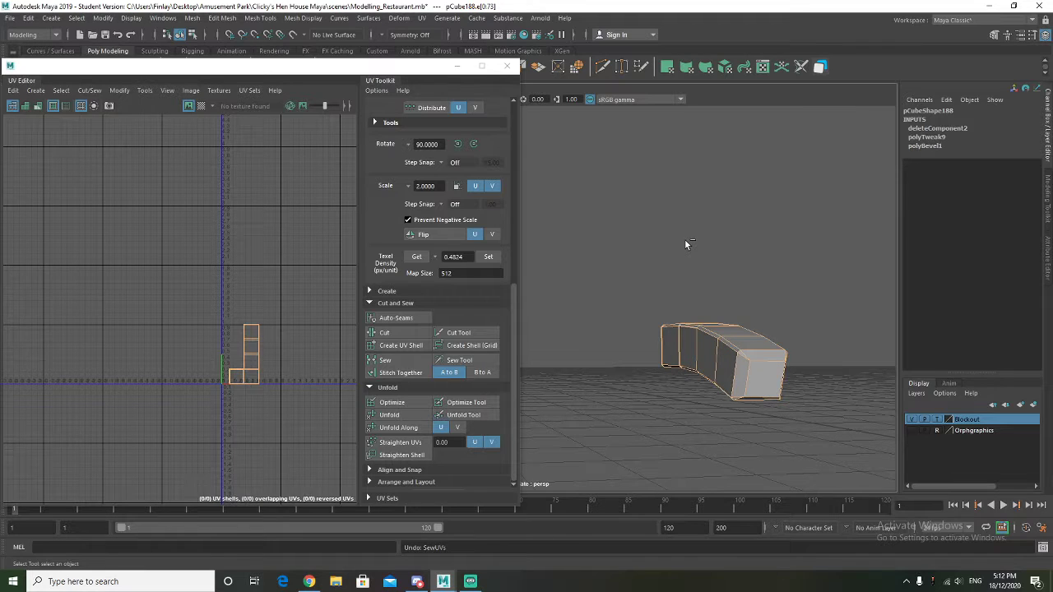
{"action": "key", "text": "ctrl+z"}
{"action": "key", "text": "ctrl+z"}
{"action": "key", "text": "ctrl+z"}
{"action": "key", "text": "ctrl+z"}
{"action": "key", "text": "ctrl+z"}
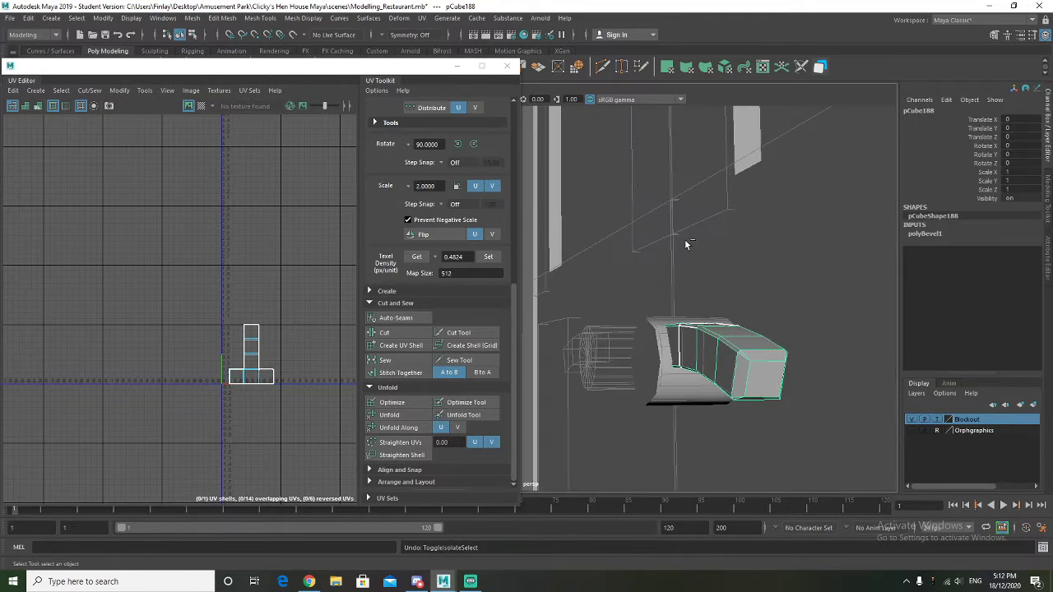
Undo the bevel adjustments and the bevel itself, returning to the handle arm's edge selection
{"action": "key", "text": "ctrl+z"}
{"action": "key", "text": "ctrl+z"}
{"action": "key", "text": "ctrl+z"}
{"action": "key", "text": "ctrl+z"}
{"action": "key", "text": "ctrl+z"}
{"action": "key", "text": "ctrl+z"}
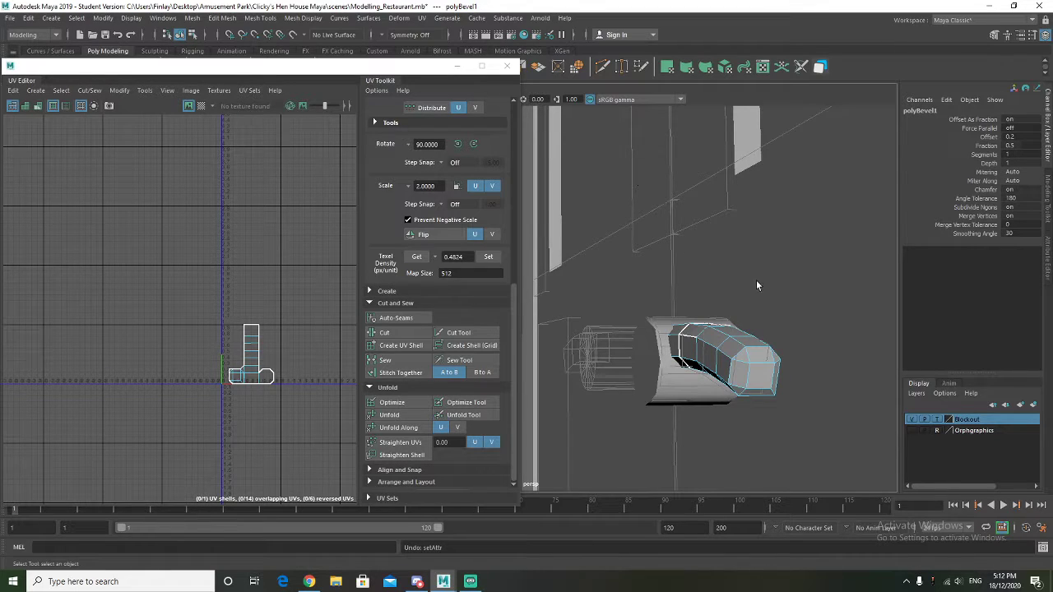
{"action": "left_click_drag", "start_coordinate": [736, 270], "coordinate": [757, 292], "text": "alt"}
{"action": "key", "text": "ctrl+z"}
{"action": "left_click_drag", "start_coordinate": [772, 364], "coordinate": [734, 336], "text": "alt"}
{"action": "left_click_drag", "start_coordinate": [831, 364], "coordinate": [836, 368], "text": "alt"}
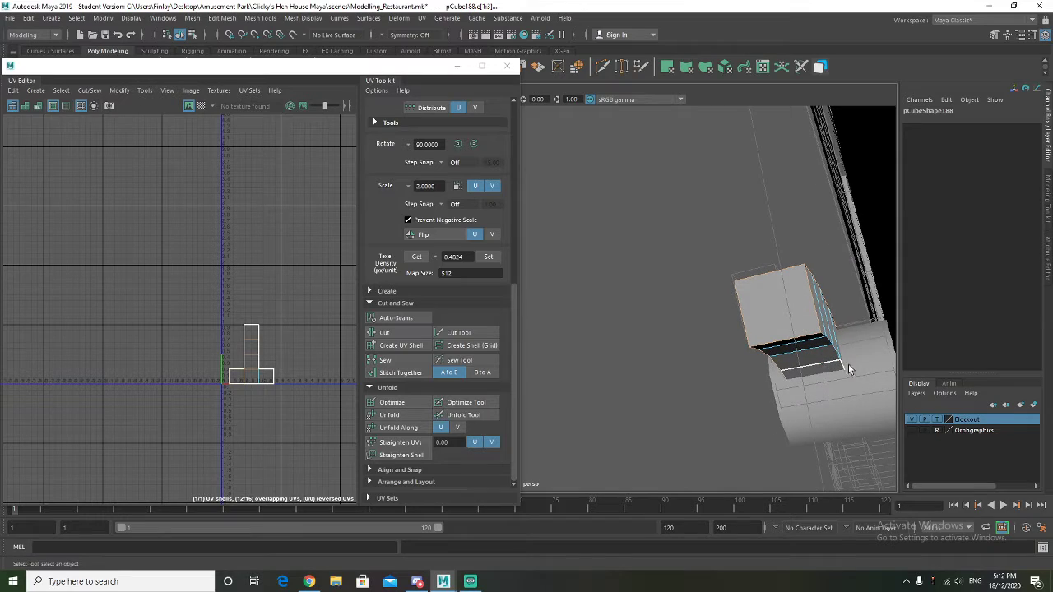
Bevel the handle arm's selected edges again with a fraction of 0.1
{"action": "key", "text": "ctrl+z"}
{"action": "left_click_drag", "start_coordinate": [698, 351], "coordinate": [652, 315], "text": "alt"}
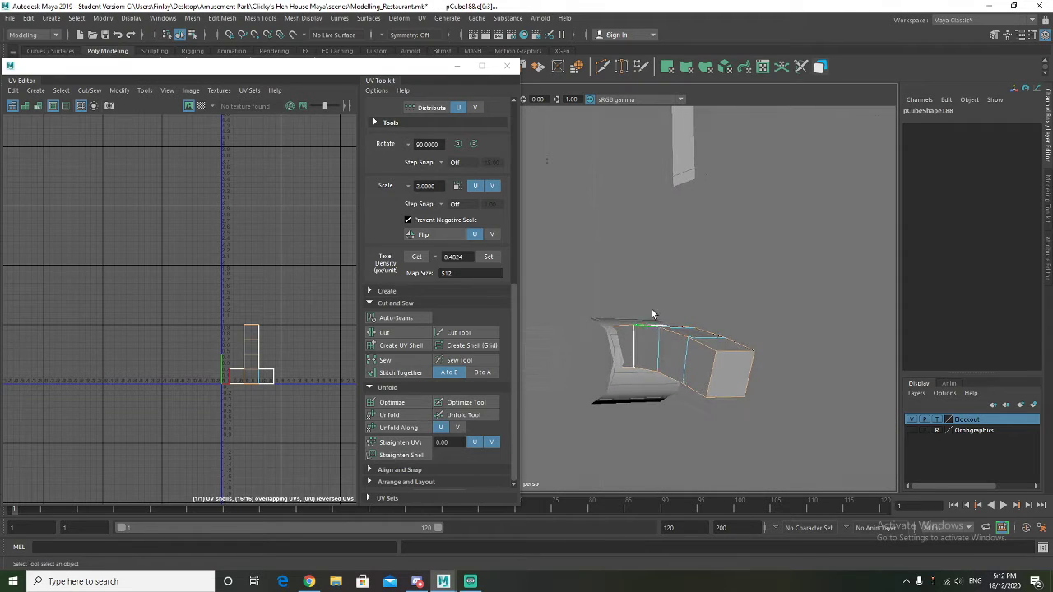
{"action": "left_click_drag", "start_coordinate": [392, 68], "coordinate": [293, 67]}
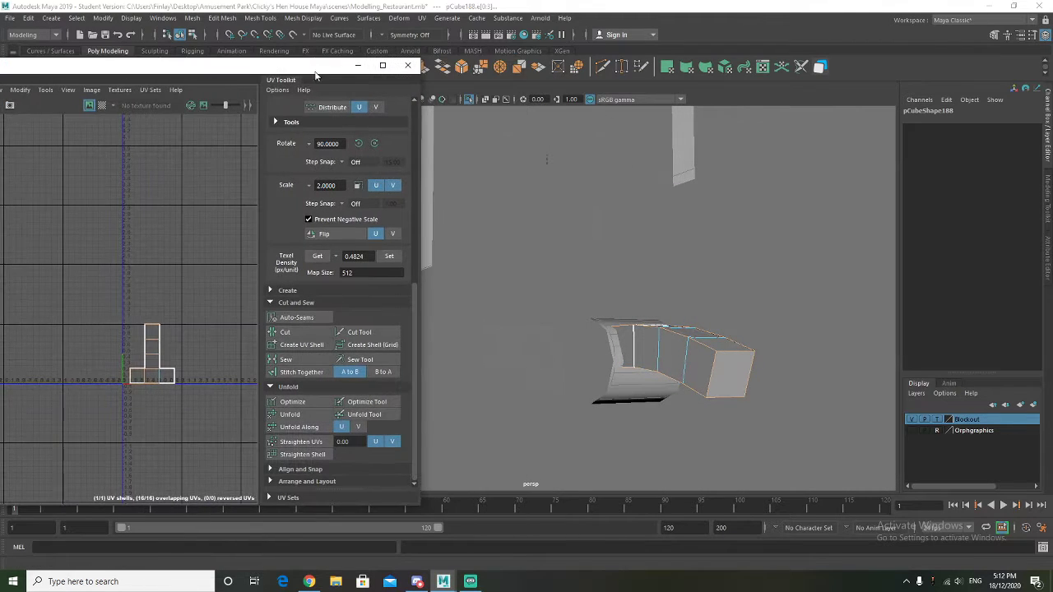
{"action": "left_click", "coordinate": [463, 70]}
{"action": "left_click_drag", "start_coordinate": [734, 311], "coordinate": [732, 311]}
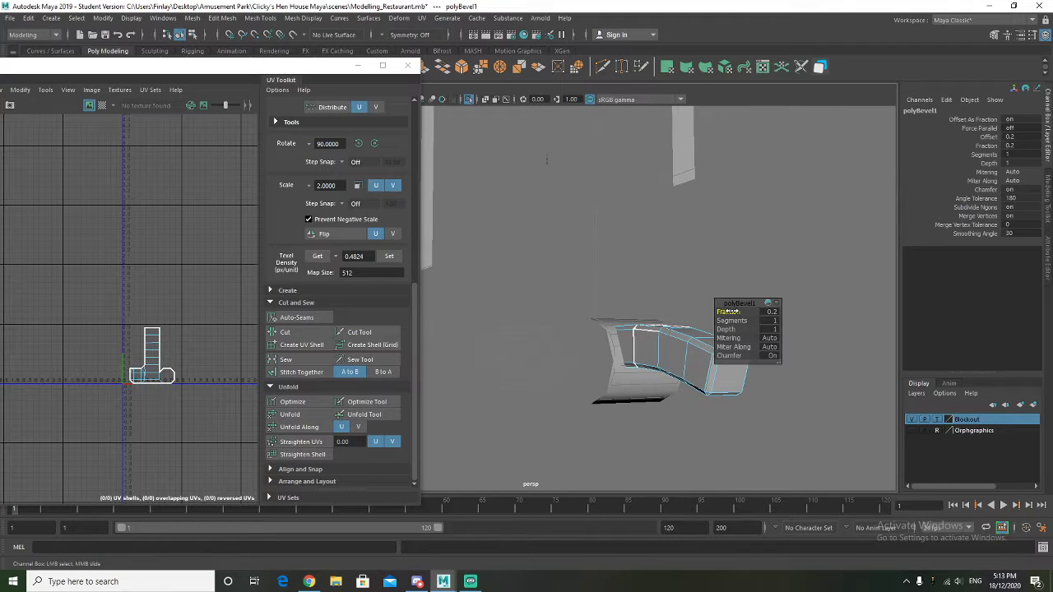
{"action": "left_click_drag", "start_coordinate": [731, 311], "coordinate": [730, 311]}
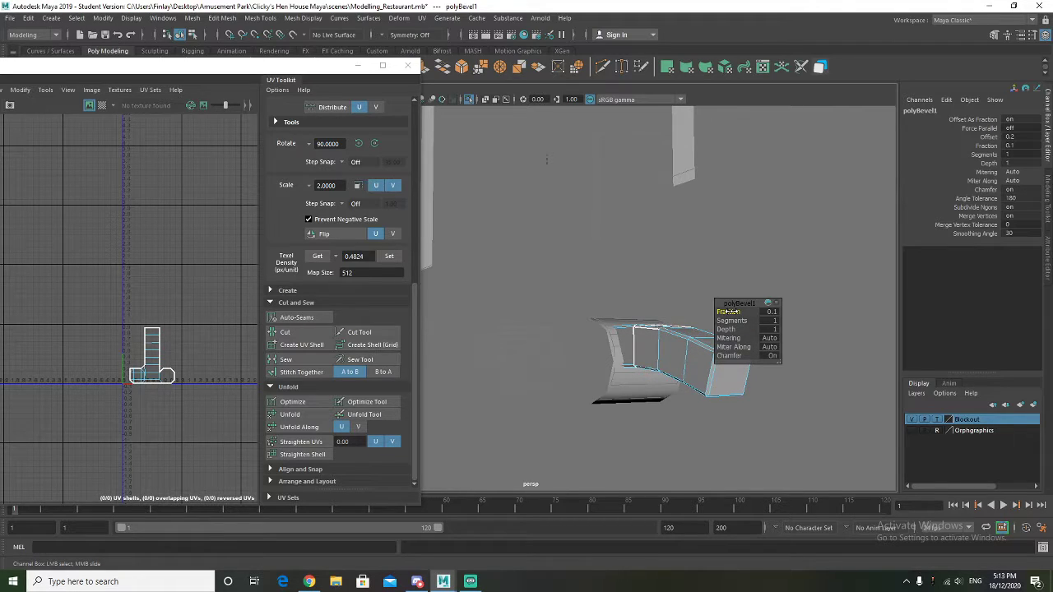
Select the outer end face of the beveled handle arm and adjust it with the Scale tool
{"action": "right_click", "coordinate": [660, 339]}
{"action": "right_click_drag", "start_coordinate": [725, 352], "coordinate": [725, 322]}
{"action": "left_click", "coordinate": [730, 376]}
{"action": "left_click_drag", "start_coordinate": [731, 376], "coordinate": [871, 365], "text": "alt"}
{"action": "key", "text": "r"}
{"action": "left_click_drag", "start_coordinate": [604, 306], "coordinate": [475, 349], "text": "alt"}
{"action": "key", "text": "f"}
{"action": "scroll", "coordinate": [622, 346], "scroll_direction": "down", "scroll_amount": 5}
{"action": "left_click_drag", "start_coordinate": [553, 342], "coordinate": [571, 362], "text": "alt"}
{"action": "left_click_drag", "start_coordinate": [535, 300], "coordinate": [598, 319]}
{"action": "key", "text": "w"}
{"action": "left_click_drag", "start_coordinate": [506, 253], "coordinate": [619, 329], "text": "alt"}
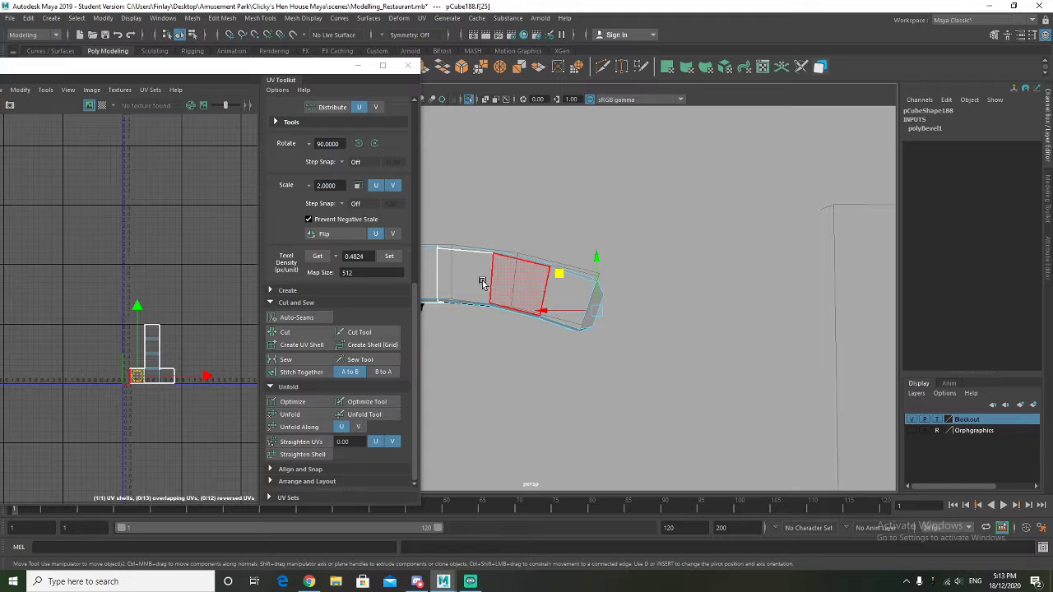
Freeze the handle arm's transformations and delete its construction history
{"action": "middle_click_drag", "start_coordinate": [482, 284], "coordinate": [529, 285], "text": "alt"}
{"action": "right_click_drag", "start_coordinate": [485, 263], "coordinate": [522, 248]}
{"action": "middle_click_drag", "start_coordinate": [506, 287], "coordinate": [580, 288], "text": "alt"}
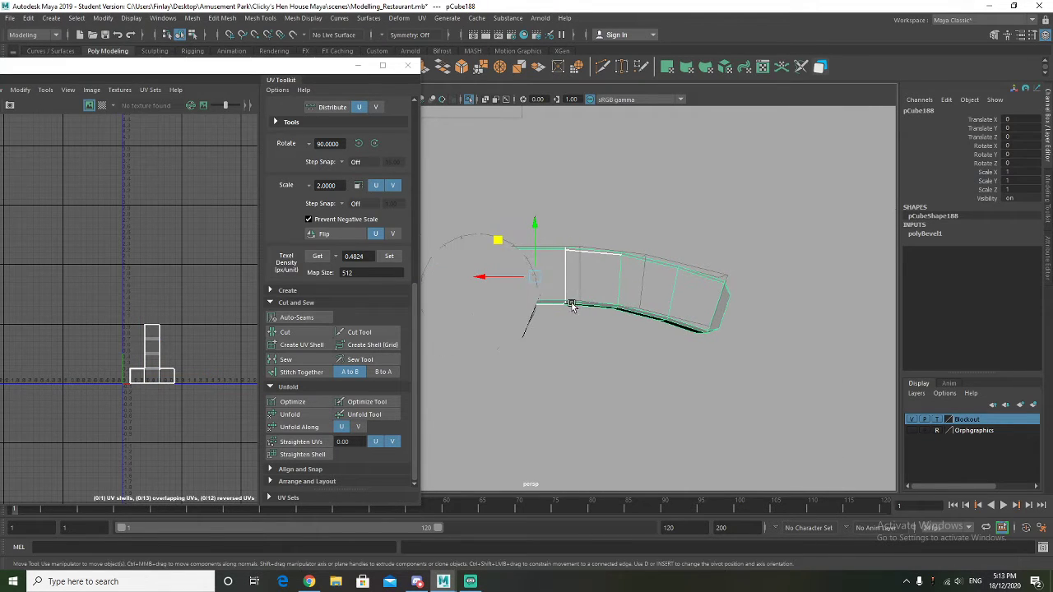
{"action": "left_click_drag", "start_coordinate": [250, 67], "coordinate": [32, 100]}
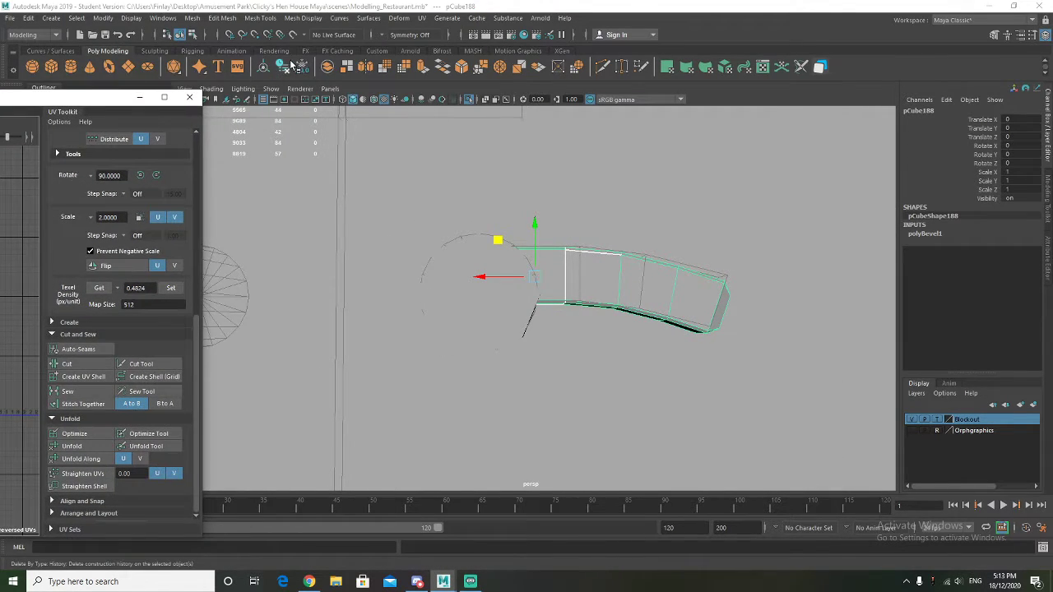
{"action": "left_click", "coordinate": [265, 68]}
{"action": "left_click", "coordinate": [299, 70]}
{"action": "left_click", "coordinate": [283, 72]}
Isolate the handle arm in the viewport and delete its inner end face
{"action": "key", "text": "ctrl+1"}
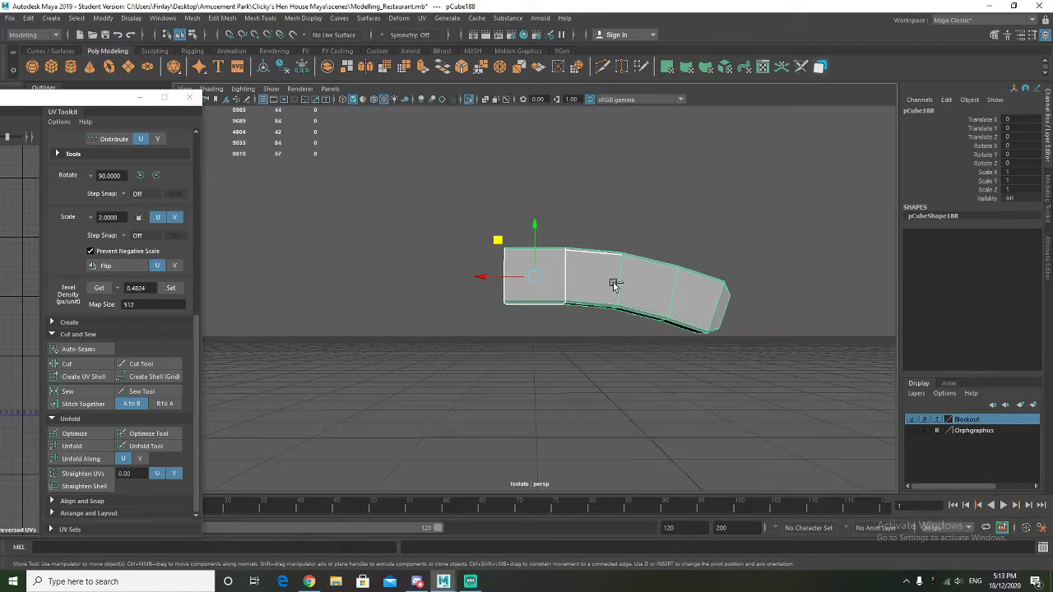
{"action": "left_click_drag", "start_coordinate": [506, 293], "coordinate": [520, 289], "text": "alt"}
{"action": "right_click_drag", "start_coordinate": [515, 278], "coordinate": [515, 309]}
{"action": "left_click", "coordinate": [517, 277]}
{"action": "key", "text": "Delete"}
Select the lengthwise corner edges on all sides of the handle arm and cut them as UV seams
{"action": "left_click_drag", "start_coordinate": [647, 334], "coordinate": [525, 309], "text": "alt"}
{"action": "right_click_drag", "start_coordinate": [533, 263], "coordinate": [533, 235]}
{"action": "left_click_drag", "start_coordinate": [512, 304], "coordinate": [533, 311], "text": "alt"}
{"action": "left_click", "coordinate": [613, 333]}
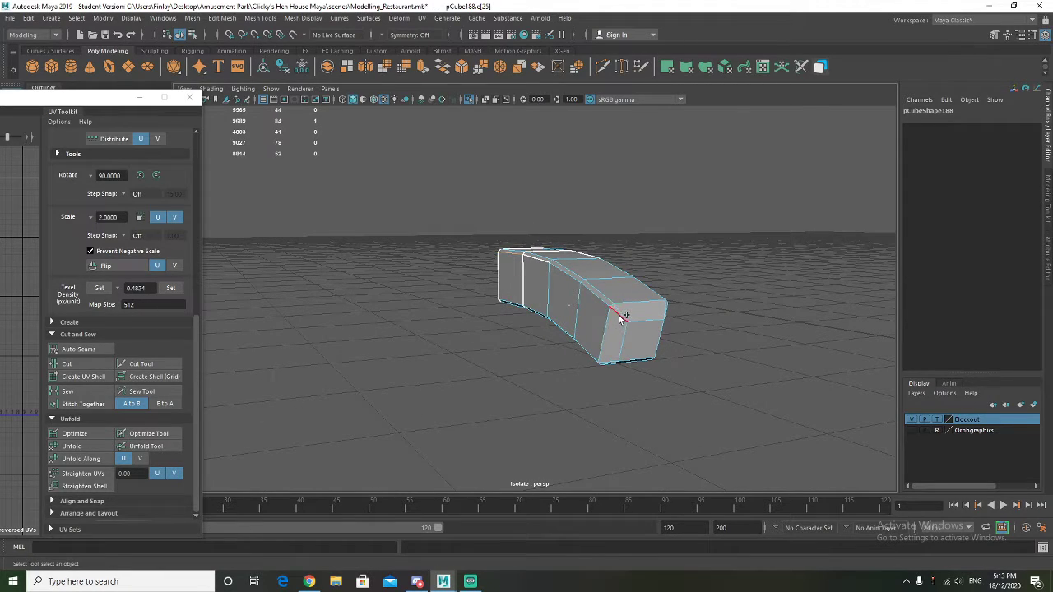
{"action": "left_click", "coordinate": [508, 308], "text": "shift"}
{"action": "left_click_drag", "start_coordinate": [704, 374], "coordinate": [572, 363], "text": "alt"}
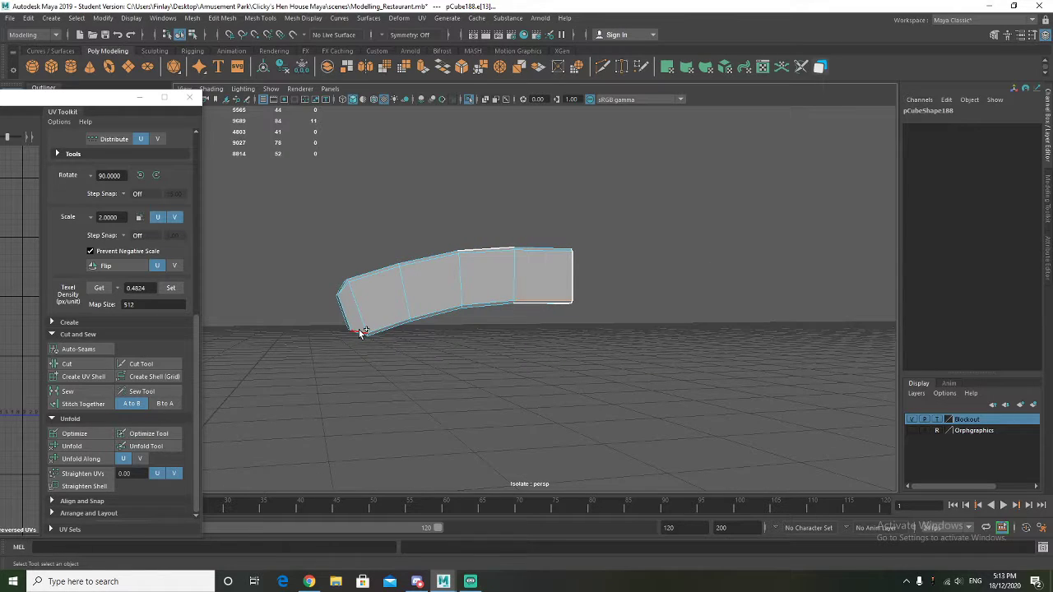
{"action": "left_click_drag", "start_coordinate": [448, 380], "coordinate": [596, 285], "text": "alt"}
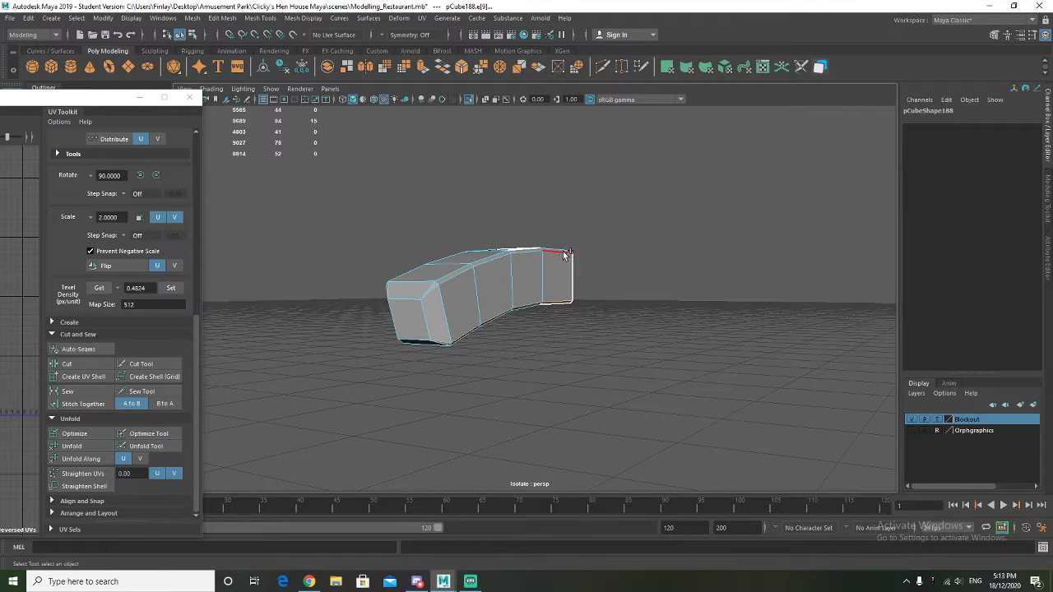
{"action": "left_click_drag", "start_coordinate": [432, 299], "coordinate": [404, 344], "text": "alt"}
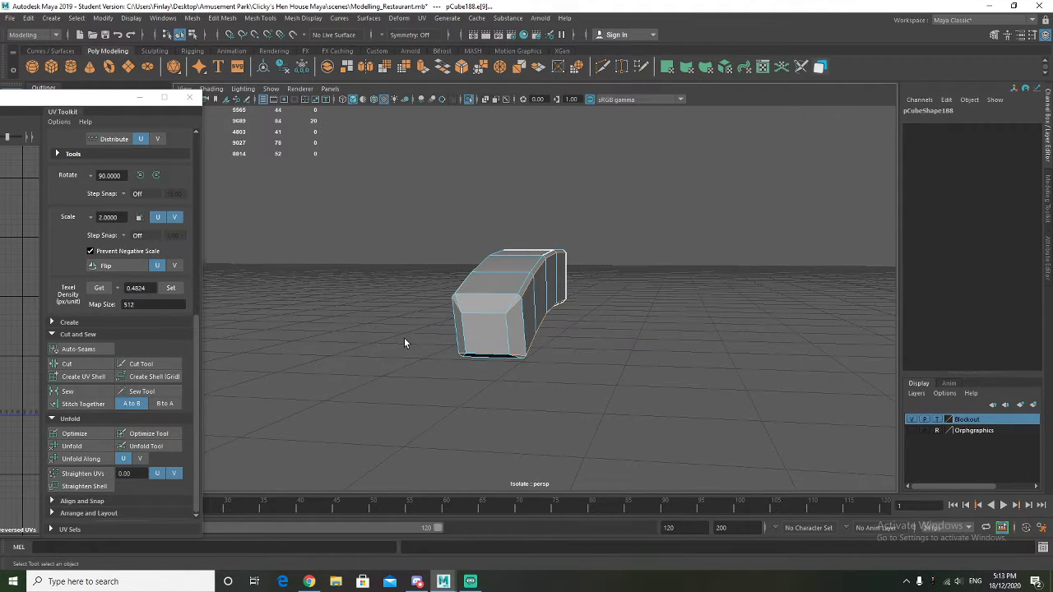
{"action": "left_click_drag", "start_coordinate": [35, 98], "coordinate": [427, 85]}
{"action": "left_click", "coordinate": [467, 362]}
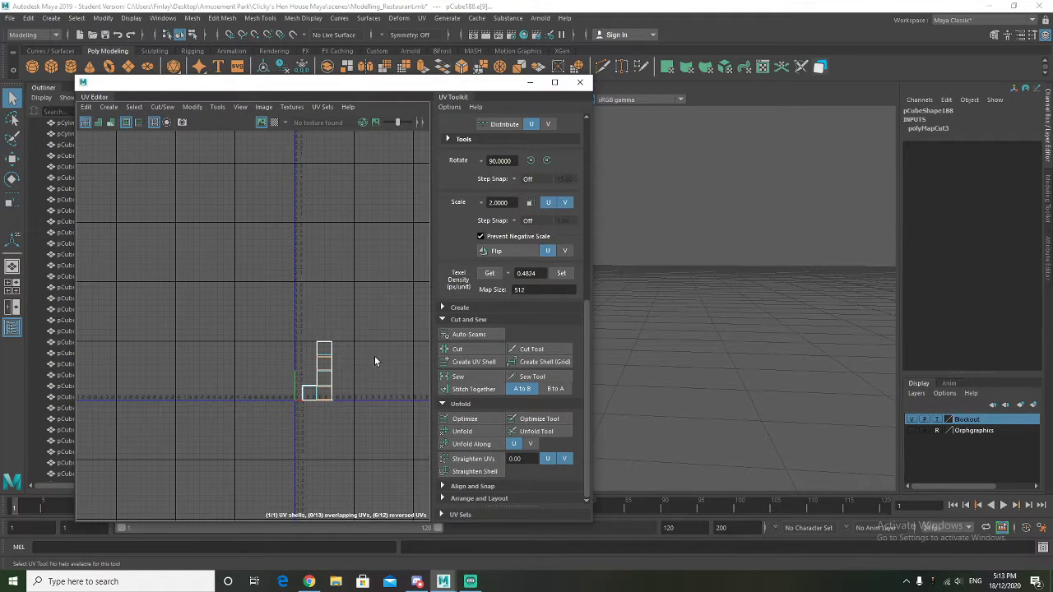
Select the cross-section edges nearest the handle arm's inner end and sew their UVs together
{"action": "left_click", "coordinate": [285, 337]}
{"action": "left_click_drag", "start_coordinate": [667, 297], "coordinate": [642, 284], "text": "alt"}
{"action": "right_click", "coordinate": [639, 281]}
{"action": "mouse_move", "coordinate": [650, 260]}
{"action": "right_mouse_down"}
{"action": "mouse_move", "coordinate": [630, 294]}
{"action": "mouse_move", "coordinate": [640, 242]}
{"action": "right_mouse_up"}
{"action": "left_click_drag", "start_coordinate": [636, 411], "coordinate": [696, 458], "text": "alt"}
{"action": "left_click", "coordinate": [669, 356]}
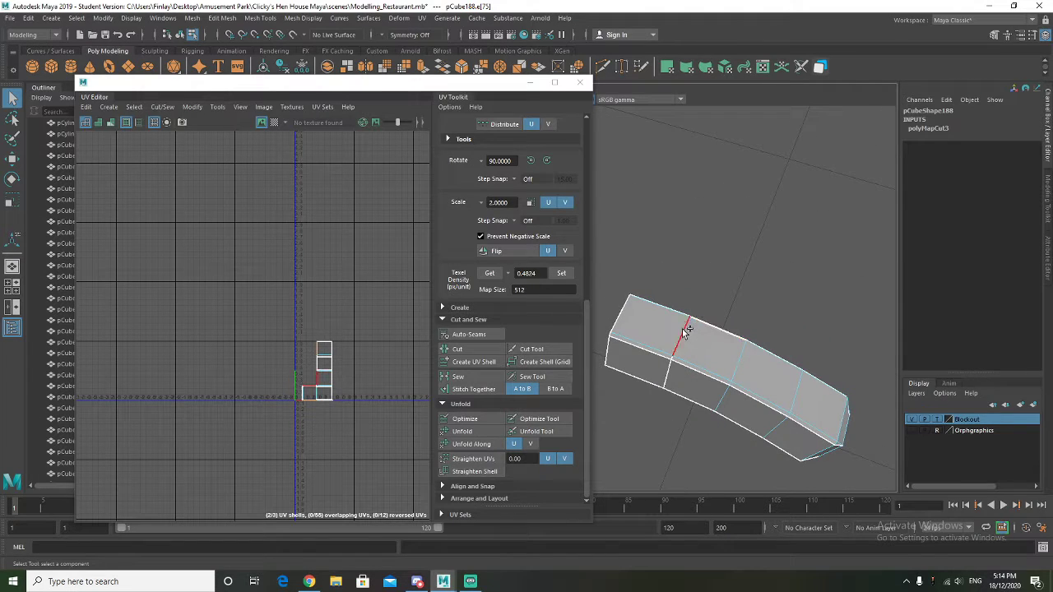
{"action": "left_click_drag", "start_coordinate": [687, 331], "coordinate": [701, 361], "text": "alt"}
{"action": "left_click_drag", "start_coordinate": [752, 302], "coordinate": [735, 279], "text": "alt"}
{"action": "left_click", "coordinate": [644, 270], "text": "shift"}
{"action": "left_click_drag", "start_coordinate": [644, 269], "coordinate": [707, 342], "text": "alt"}
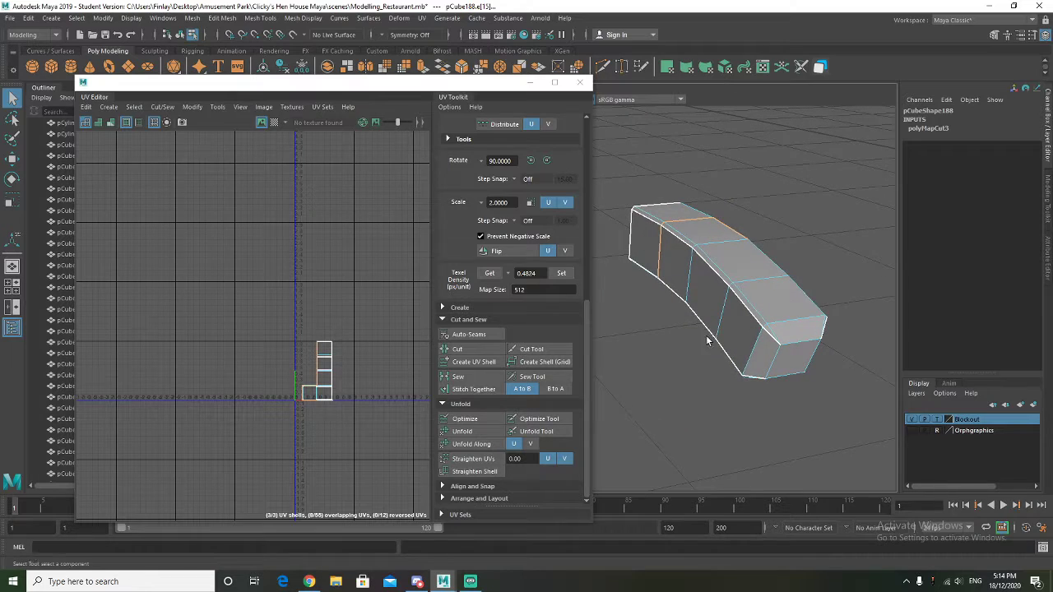
{"action": "left_click", "coordinate": [459, 376]}
Select the short lengthwise edge on the underside near the handle arm's inner end and sew its UVs
{"action": "right_click", "coordinate": [316, 370]}
{"action": "right_click_drag", "start_coordinate": [316, 370], "coordinate": [309, 363]}
{"action": "left_click", "coordinate": [318, 372]}
{"action": "left_click", "coordinate": [728, 382]}
{"action": "left_click_drag", "start_coordinate": [751, 386], "coordinate": [722, 349], "text": "alt"}
{"action": "right_click", "coordinate": [642, 157]}
{"action": "left_click", "coordinate": [641, 125]}
{"action": "left_click", "coordinate": [669, 198]}
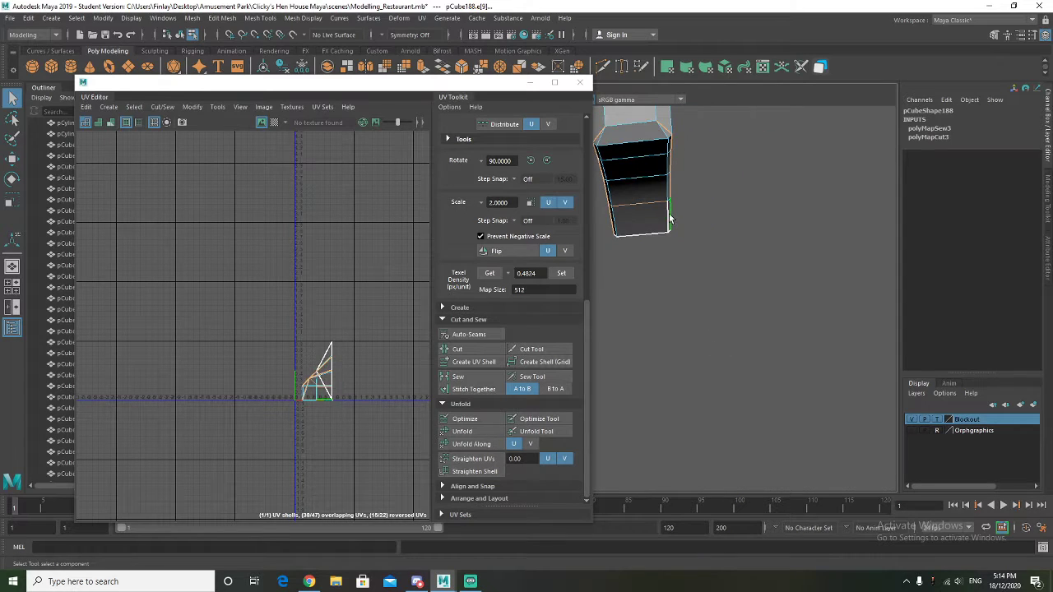
{"action": "left_click", "coordinate": [463, 376]}
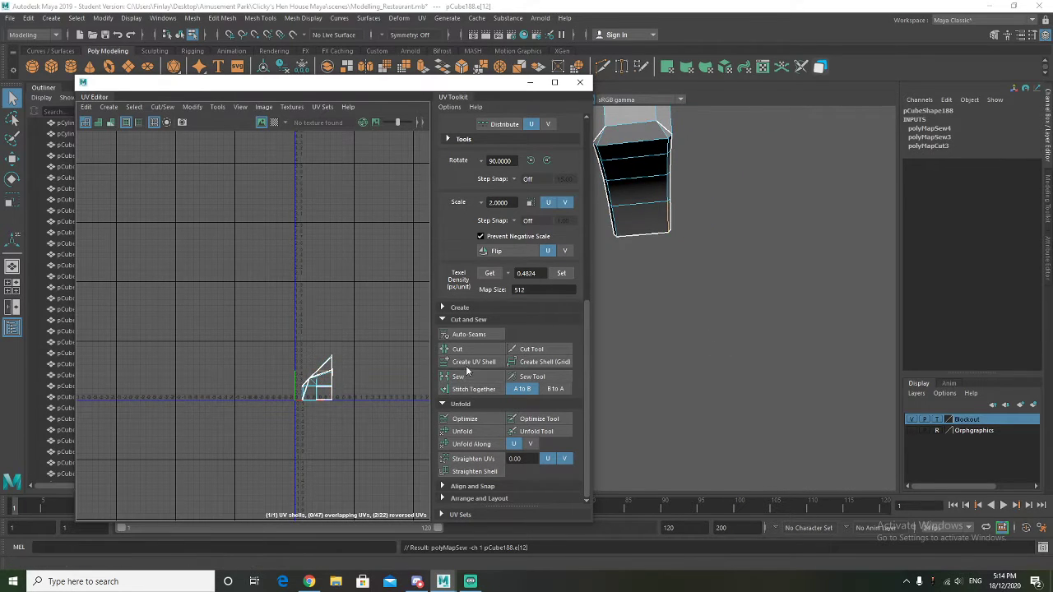
Select the handle arm's whole UV shell and unfold it
{"action": "right_click_drag", "start_coordinate": [306, 387], "coordinate": [273, 372]}
{"action": "left_click", "coordinate": [317, 388]}
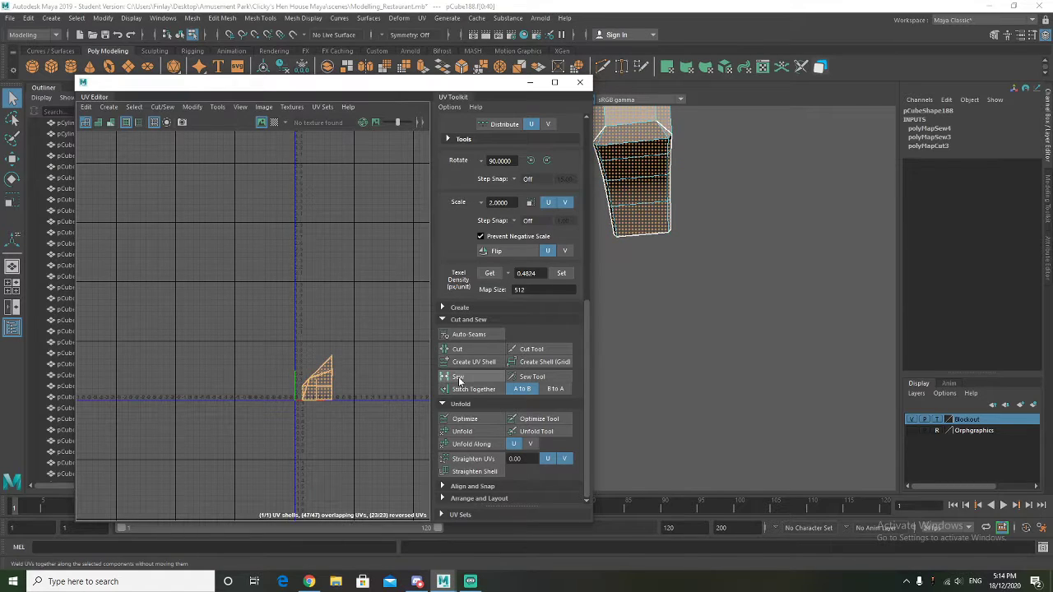
{"action": "left_click", "coordinate": [474, 431]}
{"action": "scroll", "coordinate": [324, 403], "scroll_direction": "up", "scroll_amount": 5}
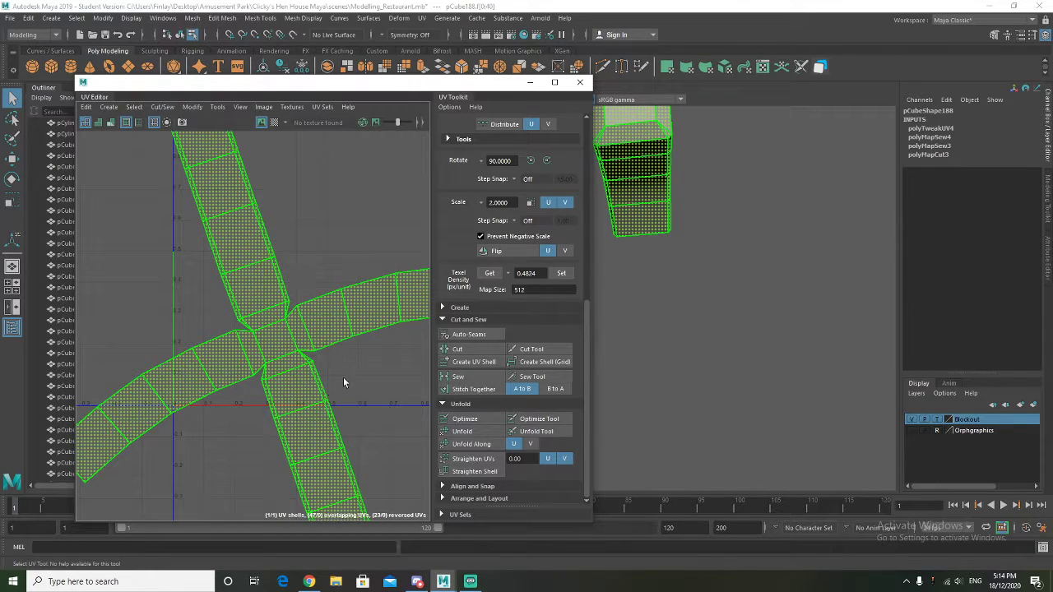
{"action": "left_click_drag", "start_coordinate": [695, 241], "coordinate": [720, 260], "text": "alt"}
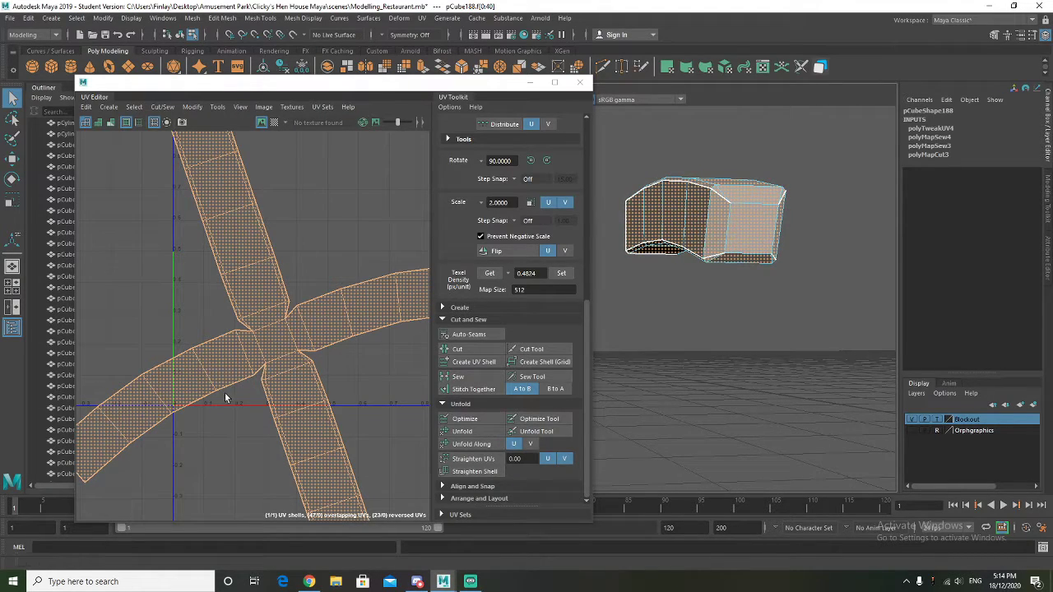
Move the unfolded handle arm shell up and to the right, clear of the 0–1 UV square
{"action": "scroll", "coordinate": [285, 365], "scroll_direction": "down", "scroll_amount": 5}
{"action": "scroll", "coordinate": [307, 360], "scroll_direction": "down", "scroll_amount": 2}
{"action": "middle_click_drag", "start_coordinate": [307, 359], "coordinate": [301, 349], "text": "alt"}
{"action": "right_click_drag", "start_coordinate": [275, 327], "coordinate": [261, 312]}
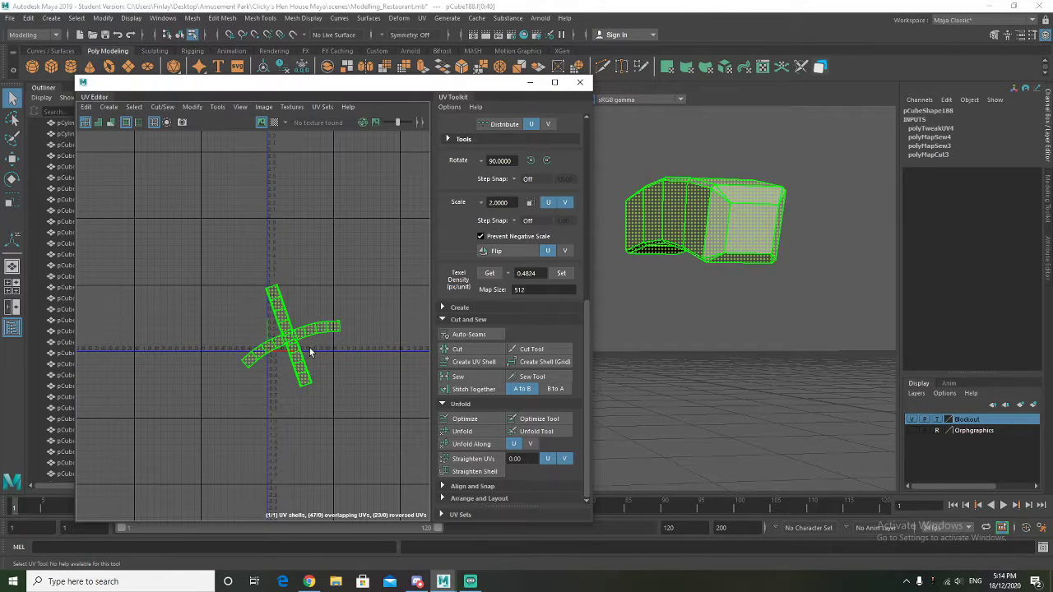
{"action": "left_click", "coordinate": [311, 352]}
{"action": "key", "text": "w"}
{"action": "left_click_drag", "start_coordinate": [294, 337], "coordinate": [390, 212]}
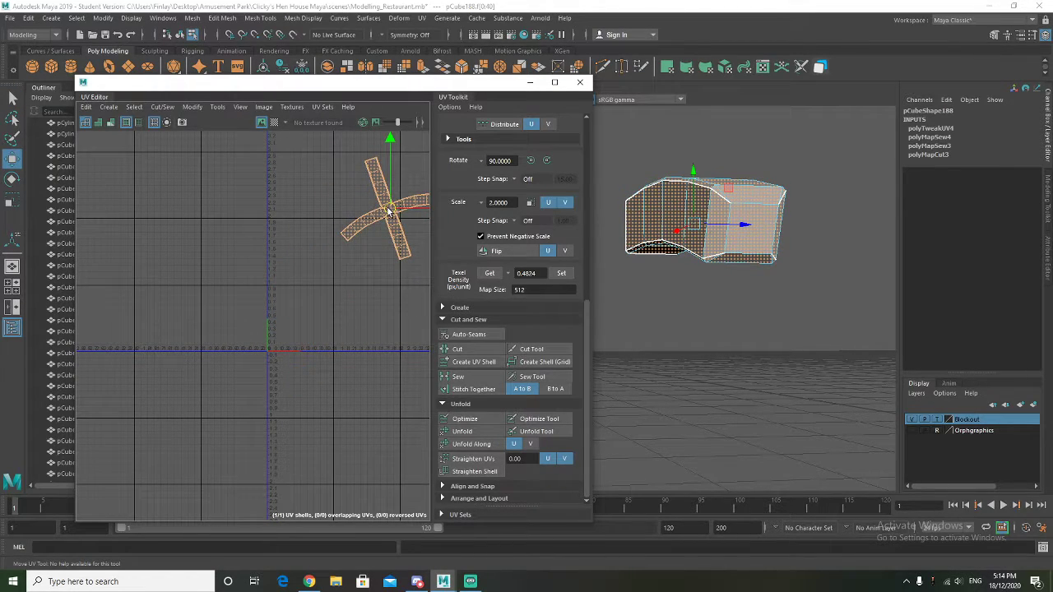
{"action": "left_click_drag", "start_coordinate": [322, 84], "coordinate": [0, 89]}
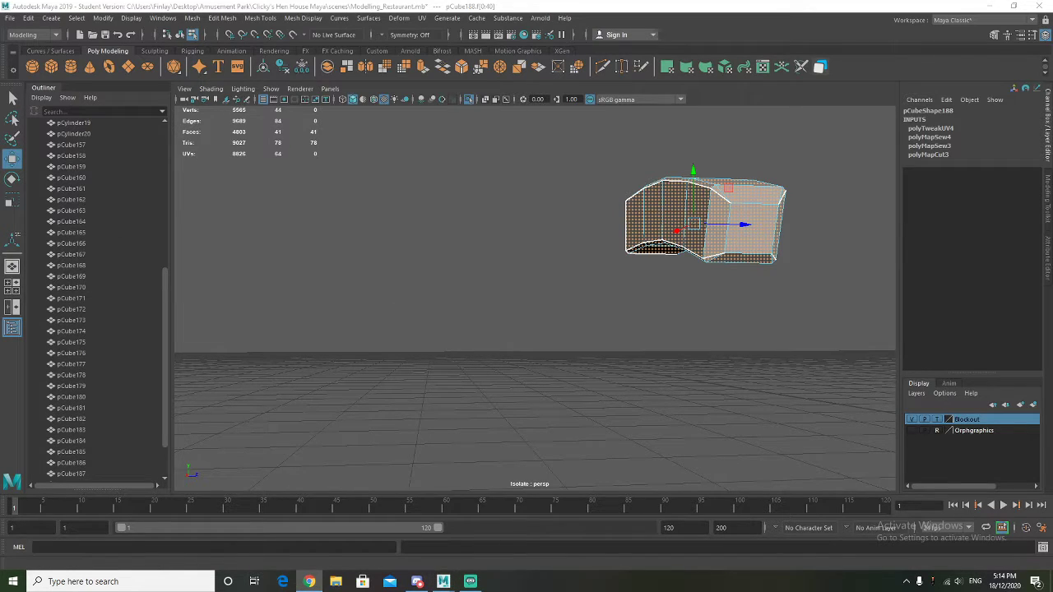
Return the handle arm to object mode, end its isolation and delete its construction history
{"action": "left_click", "coordinate": [622, 352]}
{"action": "left_click_drag", "start_coordinate": [546, 305], "coordinate": [365, 301], "text": "alt"}
{"action": "right_click_drag", "start_coordinate": [500, 212], "coordinate": [554, 195]}
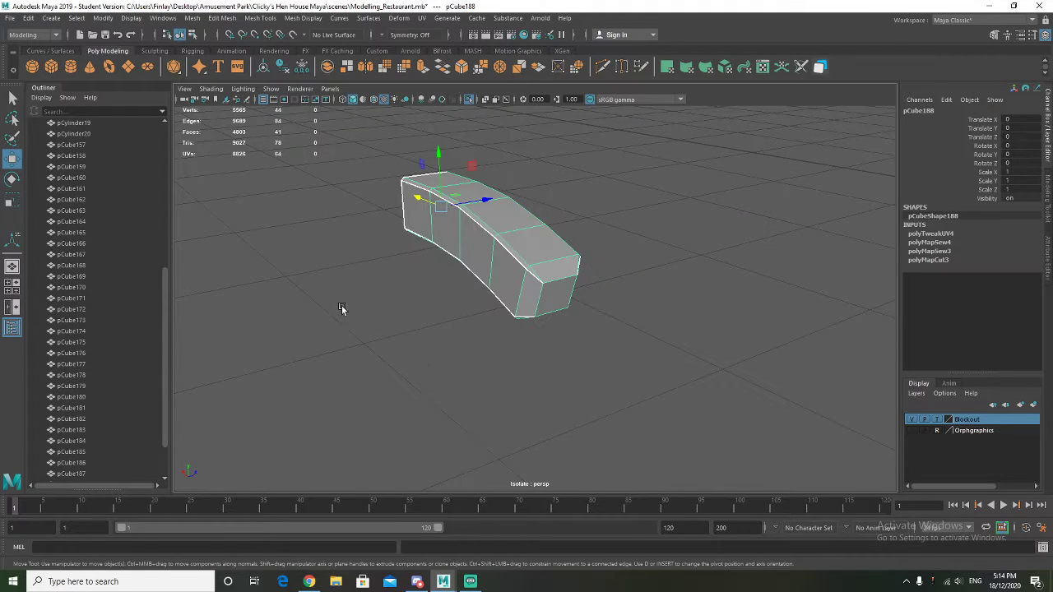
{"action": "key", "text": "ctrl+1"}
{"action": "scroll", "coordinate": [373, 314], "scroll_direction": "down", "scroll_amount": 5}
{"action": "left_click_drag", "start_coordinate": [373, 314], "coordinate": [454, 318], "text": "alt"}
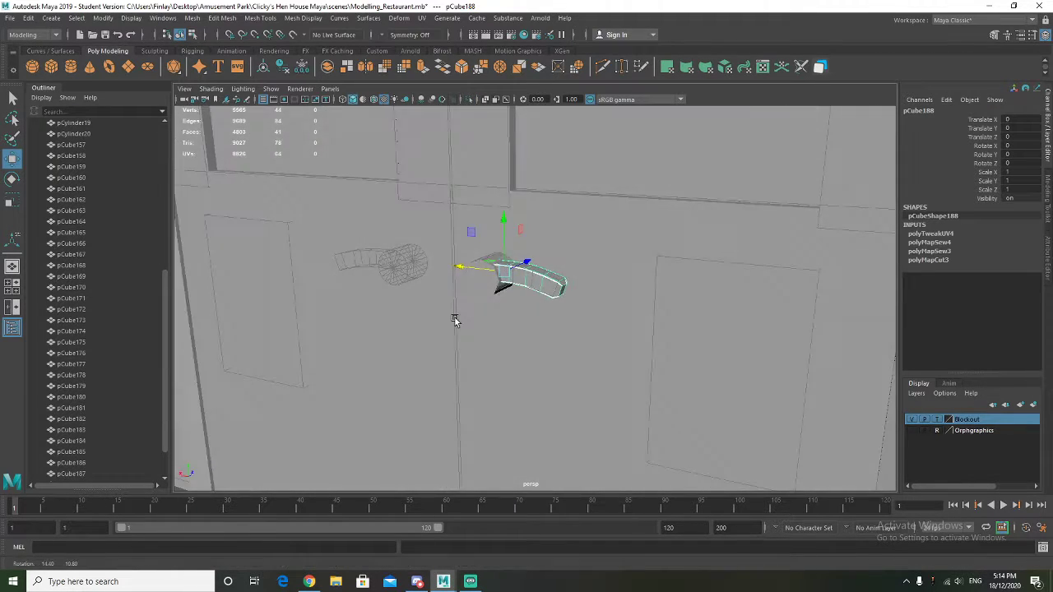
{"action": "left_click", "coordinate": [281, 67]}
Select the round base together with the handle arm and freeze their transformations
{"action": "scroll", "coordinate": [354, 210], "scroll_direction": "down", "scroll_amount": 5}
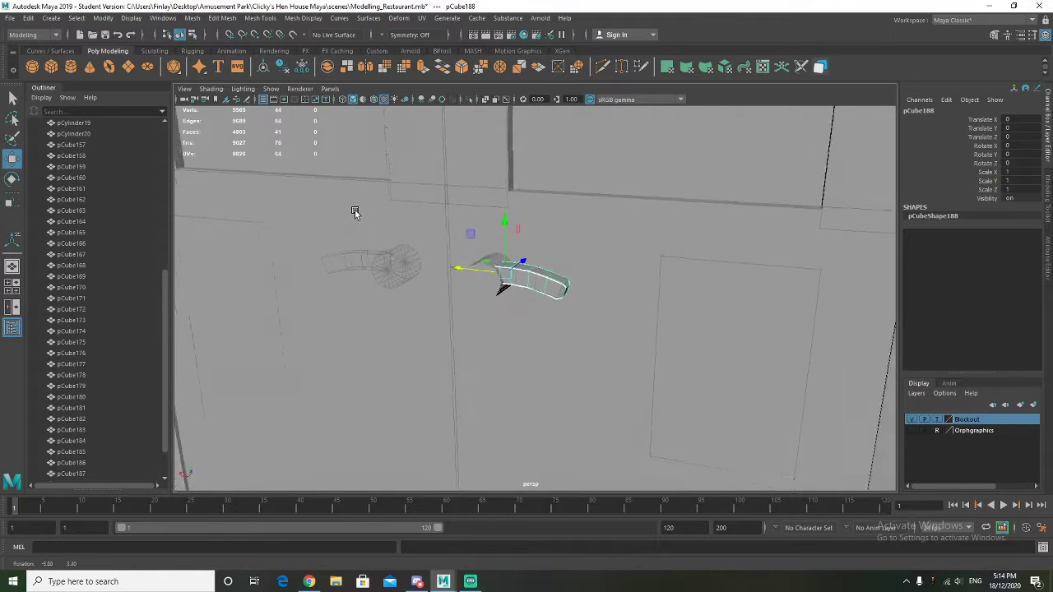
{"action": "left_click_drag", "start_coordinate": [458, 227], "coordinate": [526, 335], "text": "alt"}
{"action": "key", "text": "q"}
{"action": "left_click", "coordinate": [506, 301]}
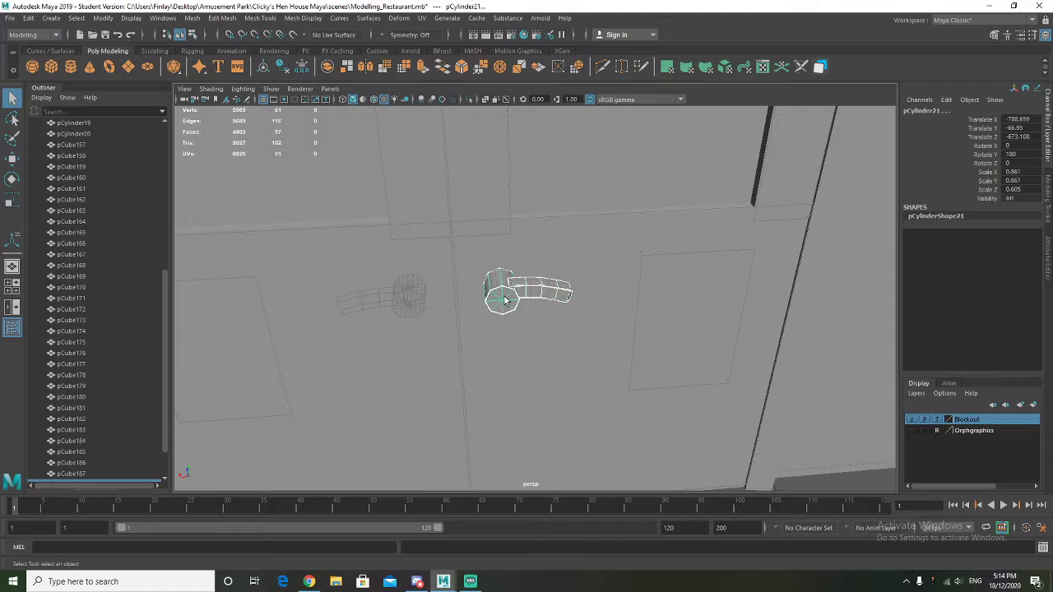
{"action": "scroll", "coordinate": [500, 304], "scroll_direction": "up", "scroll_amount": 6}
{"action": "left_click_drag", "start_coordinate": [510, 298], "coordinate": [434, 310], "text": "alt"}
{"action": "scroll", "coordinate": [474, 279], "scroll_direction": "down", "scroll_amount": 4}
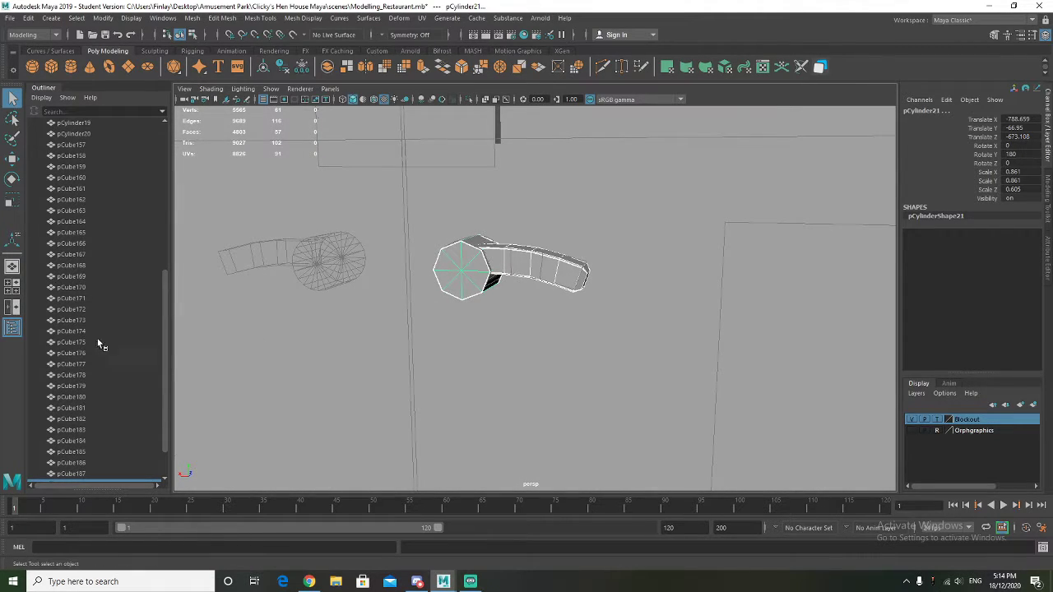
{"action": "left_click", "coordinate": [302, 69]}
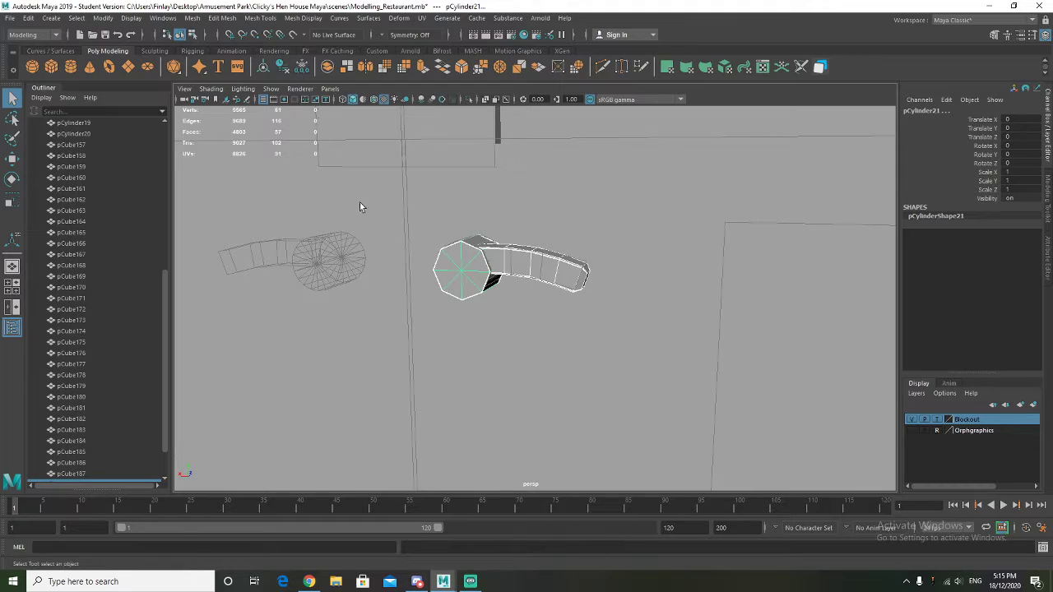
Combine the round base and handle arm into one mesh, then clear its history and freeze its transformations
{"action": "right_click", "coordinate": [463, 248], "text": "shift"}
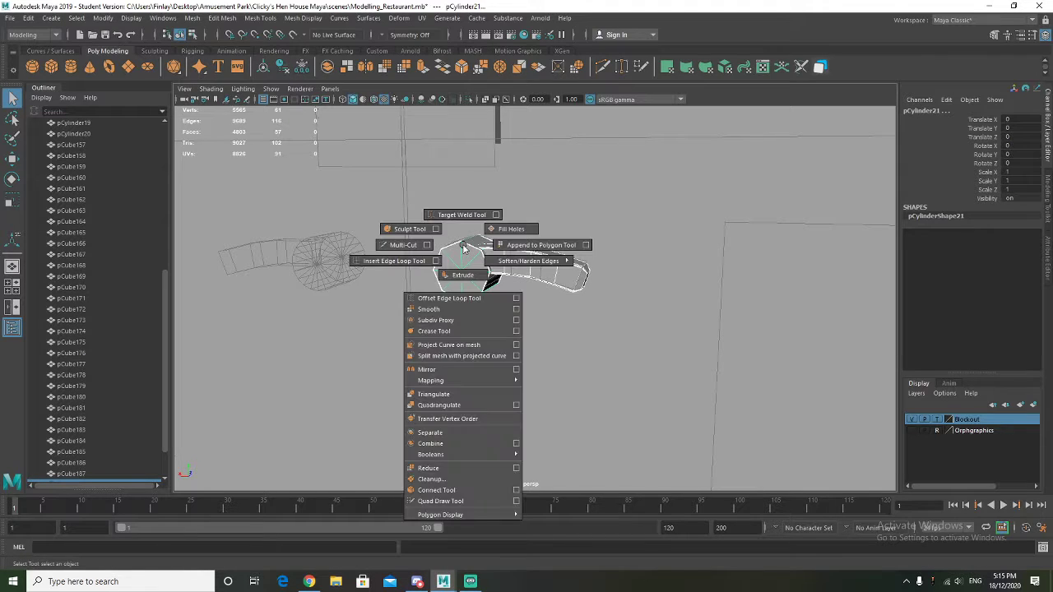
{"action": "left_click", "coordinate": [430, 444]}
{"action": "left_click", "coordinate": [284, 69]}
{"action": "left_click", "coordinate": [299, 68]}
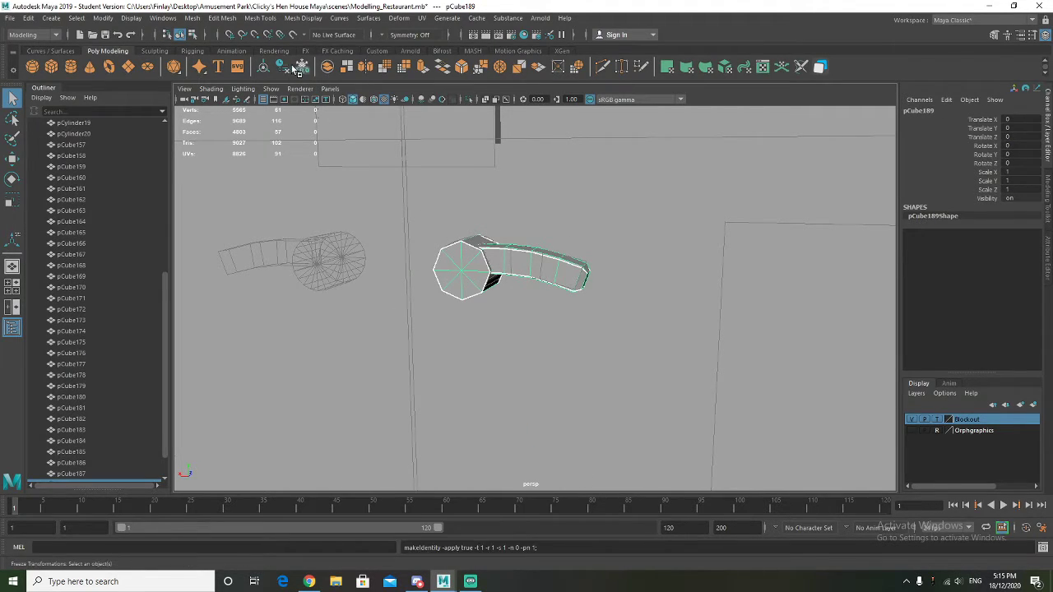
Duplicate the combined handle onto the other door at Translate X 44.219 and mirror the copy along X
{"action": "left_click_drag", "start_coordinate": [333, 238], "coordinate": [355, 244], "text": "alt"}
{"action": "scroll", "coordinate": [467, 301], "scroll_direction": "down", "scroll_amount": 3}
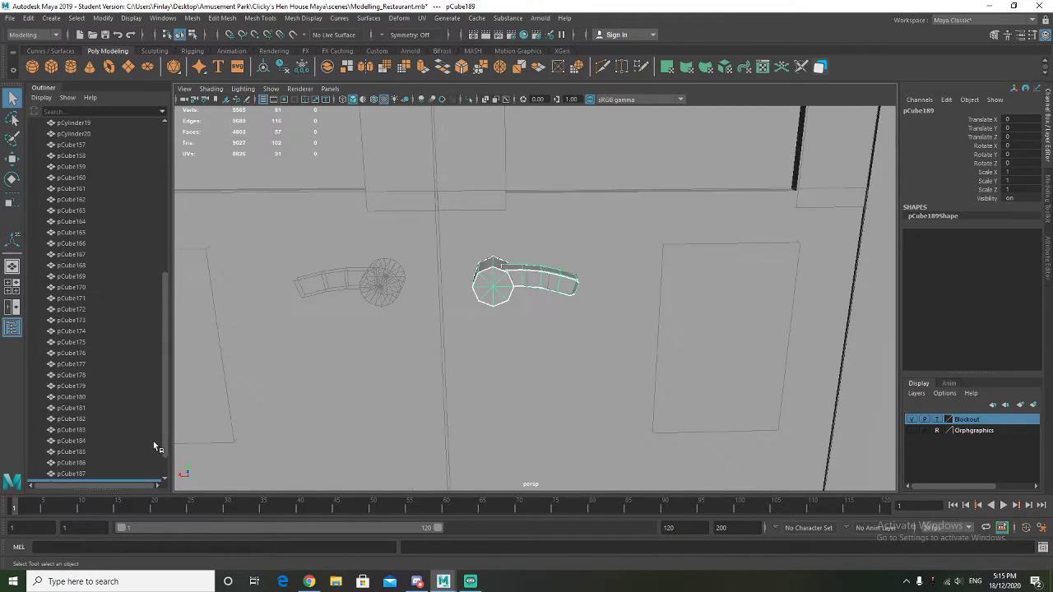
{"action": "scroll", "coordinate": [153, 441], "scroll_direction": "down", "scroll_amount": 2}
{"action": "key", "text": "ctrl+d"}
{"action": "key", "text": "w"}
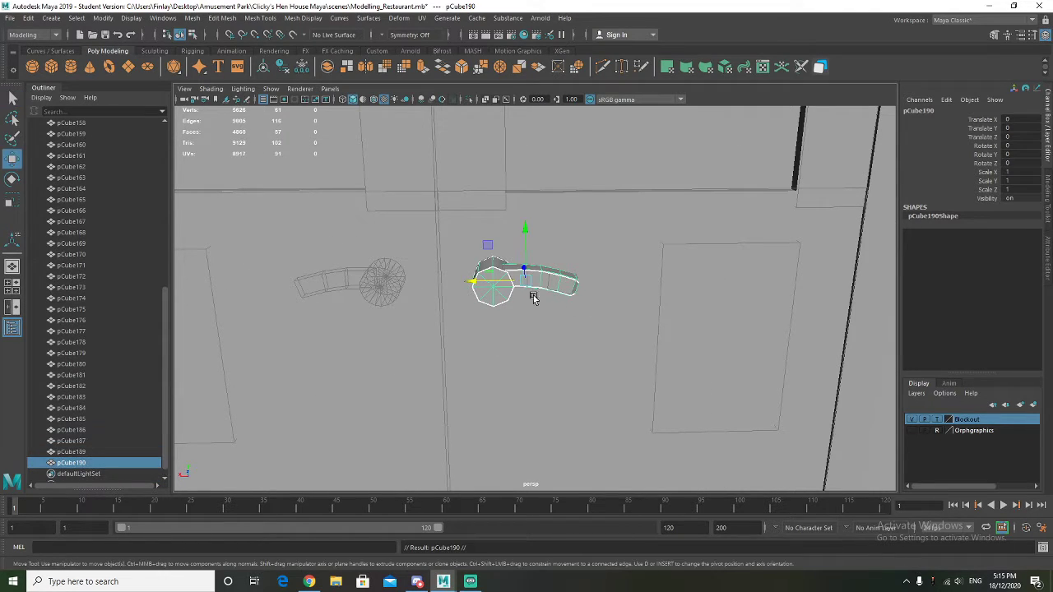
{"action": "left_click_drag", "start_coordinate": [496, 285], "coordinate": [329, 286]}
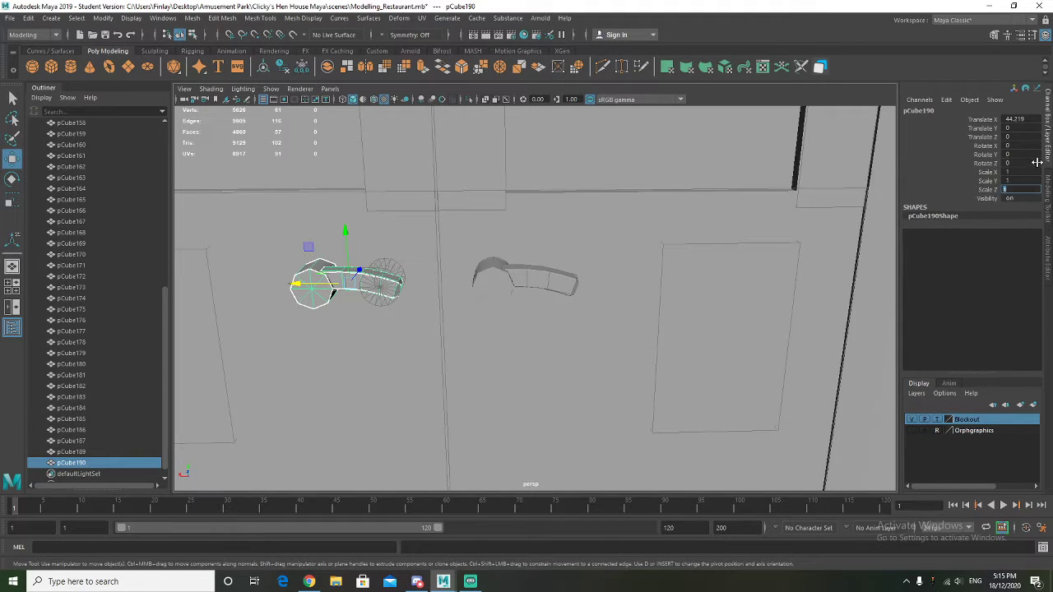
{"action": "key", "text": "Return"}
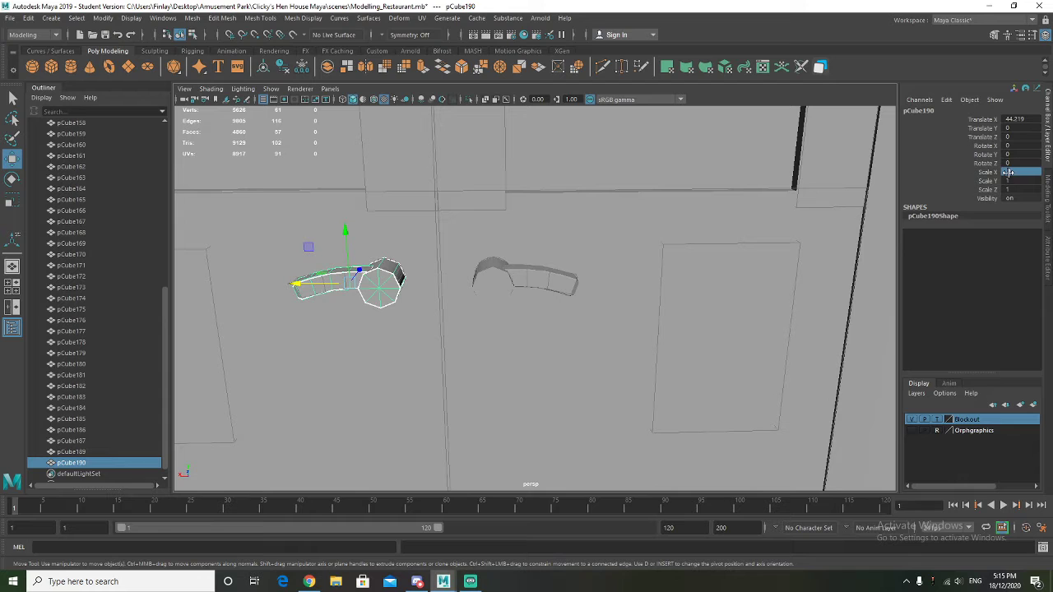
Position the mirrored handle along X on the opposite door so it matches the first handle's placement
{"action": "left_click_drag", "start_coordinate": [534, 281], "coordinate": [646, 282], "text": "alt"}
{"action": "left_click", "coordinate": [673, 329]}
{"action": "left_click_drag", "start_coordinate": [672, 329], "coordinate": [557, 321], "text": "alt"}
{"action": "left_click", "coordinate": [392, 295]}
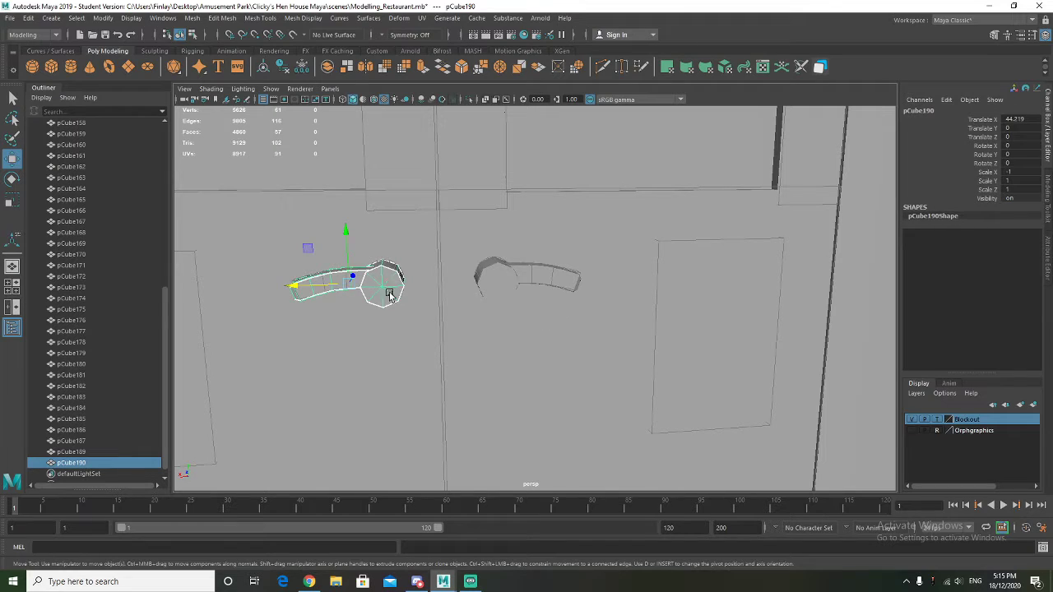
{"action": "left_click_drag", "start_coordinate": [293, 286], "coordinate": [505, 329]}
{"action": "scroll", "coordinate": [485, 327], "scroll_direction": "up", "scroll_amount": 3}
{"action": "scroll", "coordinate": [478, 358], "scroll_direction": "down", "scroll_amount": 5}
{"action": "mouse_move", "coordinate": [350, 342]}
{"action": "left_mouse_down", "text": "alt"}
{"action": "mouse_move", "coordinate": [484, 334]}
{"action": "mouse_move", "coordinate": [483, 316]}
{"action": "mouse_move", "coordinate": [364, 327]}
{"action": "left_mouse_up", "text": "alt"}
{"action": "right_click_drag", "start_coordinate": [365, 328], "coordinate": [691, 329], "text": "alt"}
Combine the right-hand back door with its handle into one mesh and delete its construction history
{"action": "left_click", "coordinate": [585, 321]}
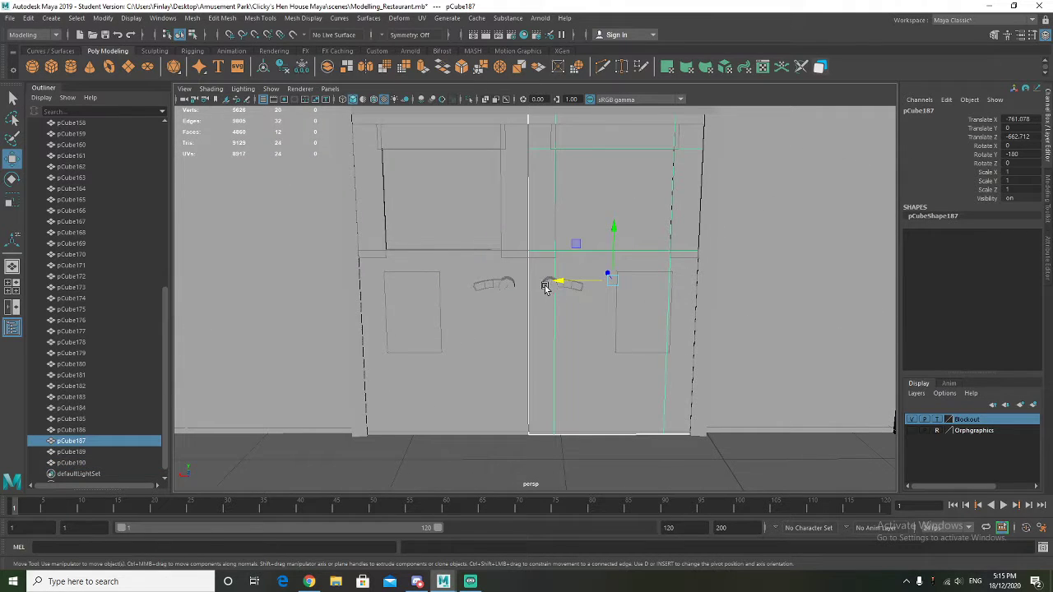
{"action": "left_click", "coordinate": [545, 287], "text": "shift"}
{"action": "left_click", "coordinate": [566, 356]}
{"action": "key", "text": "q"}
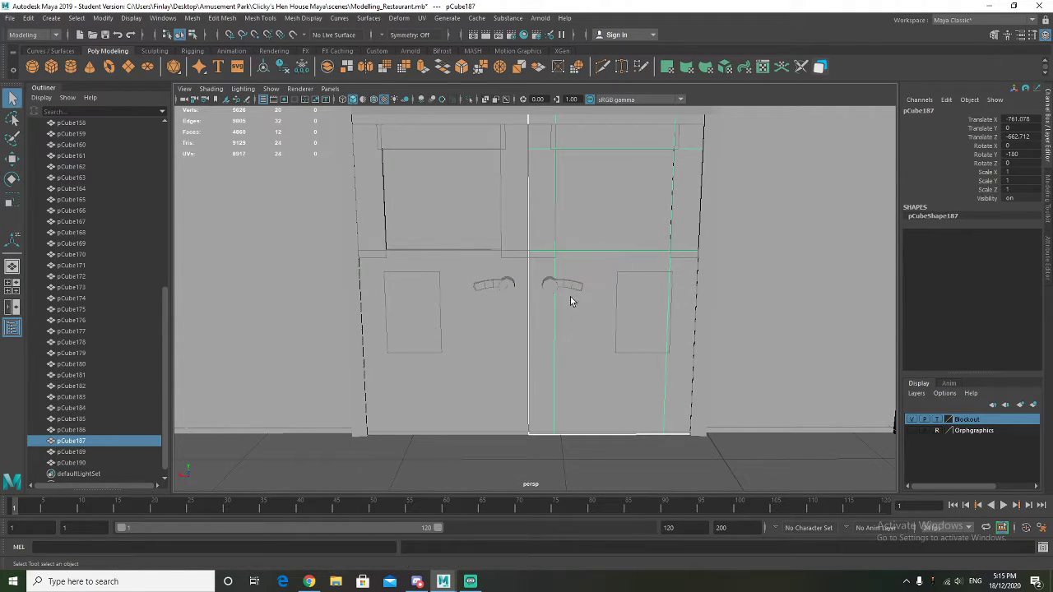
{"action": "left_click", "coordinate": [550, 287], "text": "shift"}
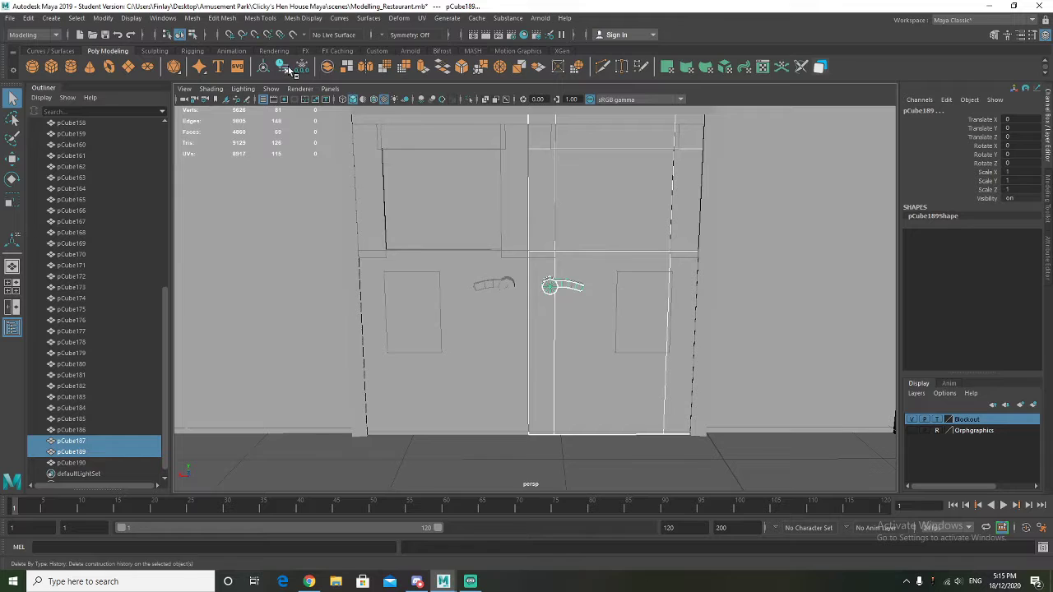
{"action": "right_click", "coordinate": [593, 266], "text": "shift"}
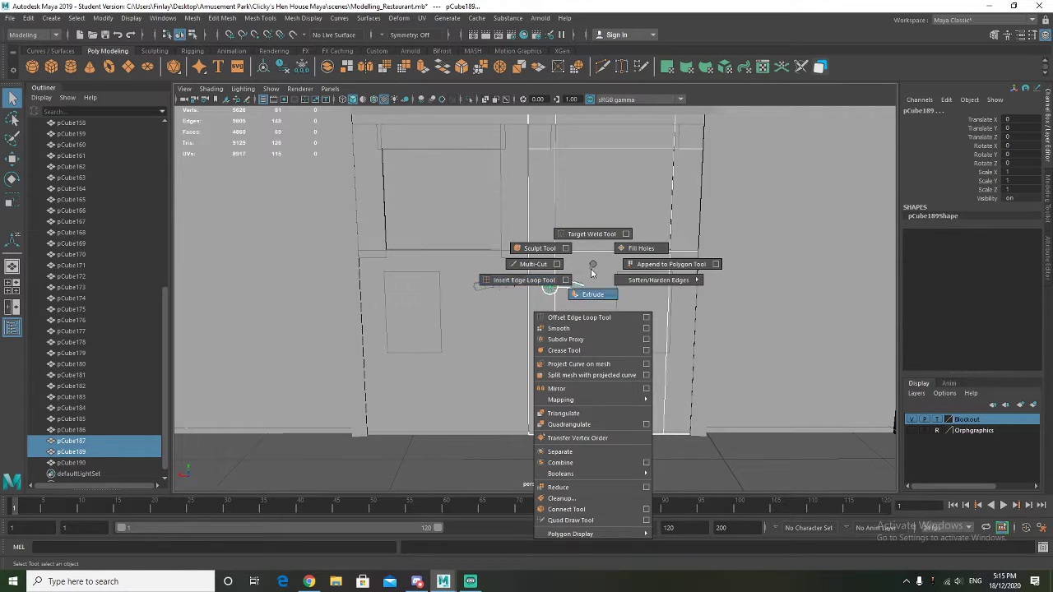
{"action": "right_click_drag", "start_coordinate": [573, 425], "coordinate": [560, 462], "text": "shift"}
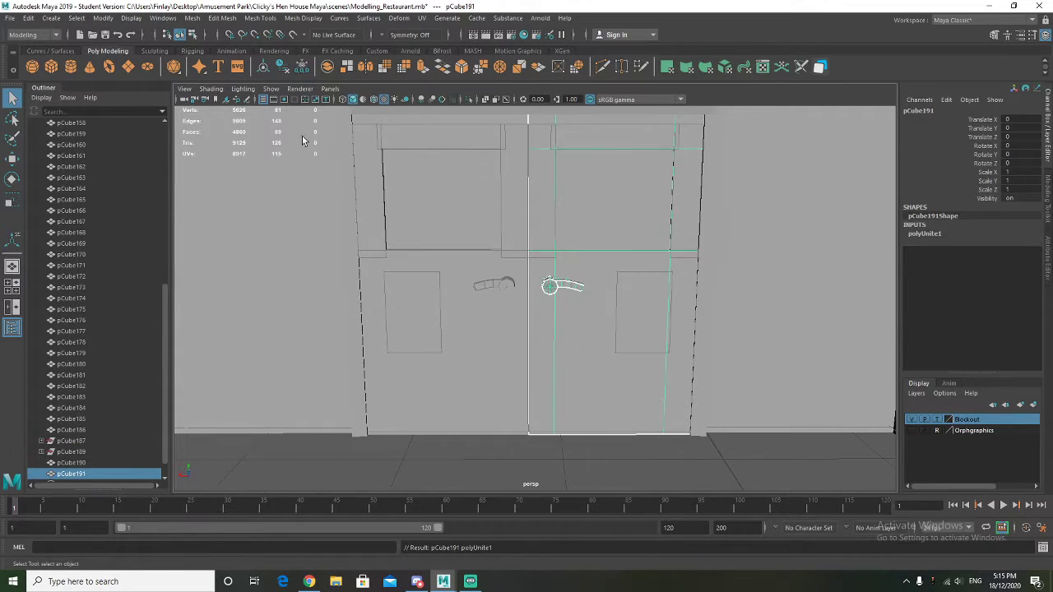
{"action": "left_click", "coordinate": [284, 69]}
Delete the empty pCube187 group left over from combining the door and handle
{"action": "scroll", "coordinate": [359, 249], "scroll_direction": "down", "scroll_amount": 5}
{"action": "left_click", "coordinate": [74, 441]}
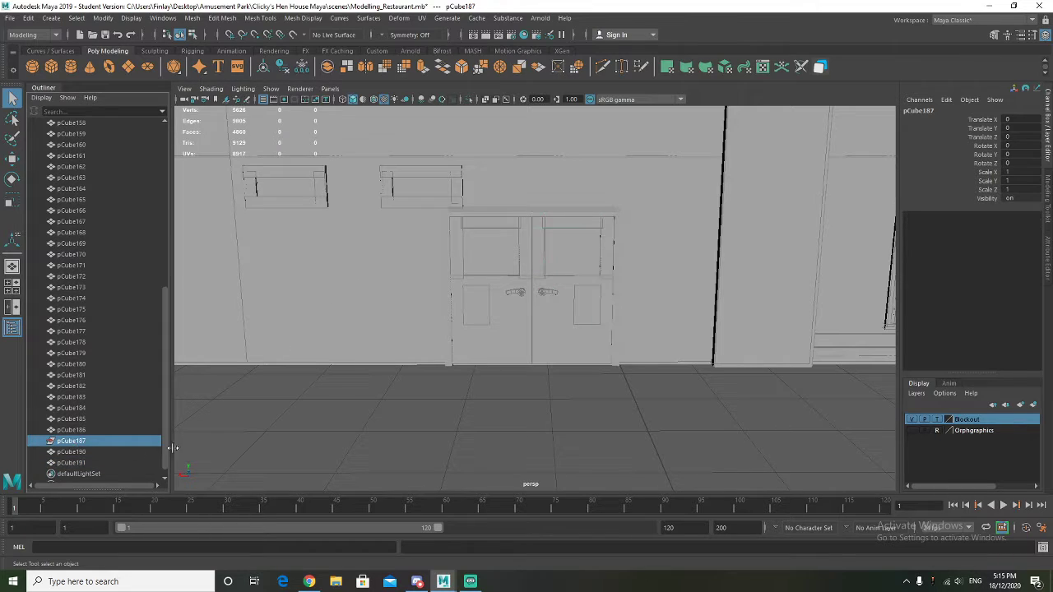
{"action": "key", "text": "Delete"}
Duplicate the combined door, move the copy along X towards the building's end wall and rotate it -90 around Y
{"action": "left_click", "coordinate": [576, 326]}
{"action": "left_click_drag", "start_coordinate": [372, 350], "coordinate": [512, 305], "text": "alt"}
{"action": "scroll", "coordinate": [459, 367], "scroll_direction": "down", "scroll_amount": 3}
{"action": "scroll", "coordinate": [511, 306], "scroll_direction": "down", "scroll_amount": 2}
{"action": "key", "text": "w"}
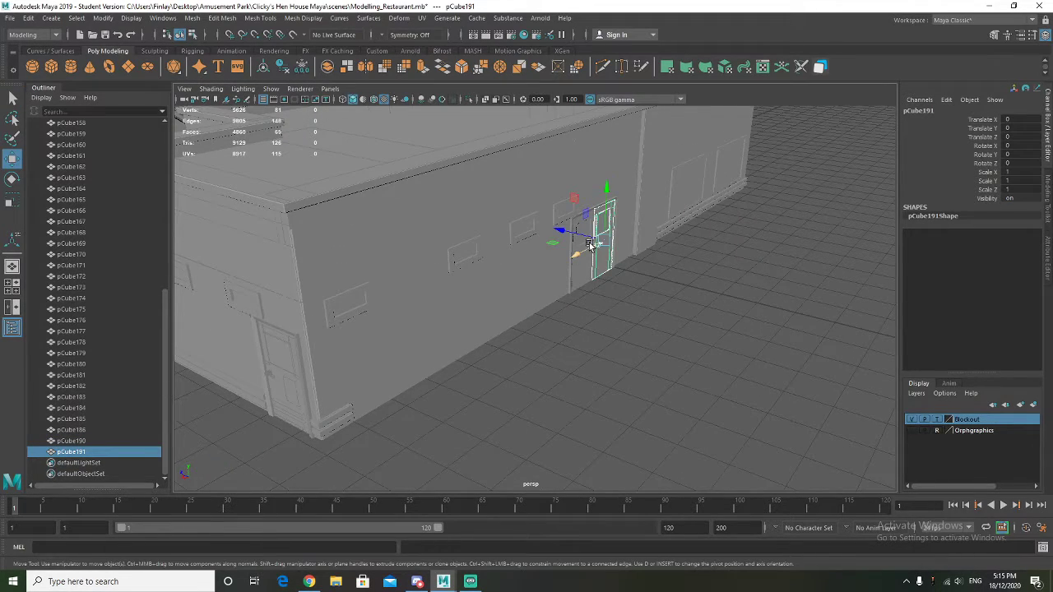
{"action": "key", "text": "ctrl+d"}
{"action": "left_click_drag", "start_coordinate": [588, 241], "coordinate": [550, 352]}
{"action": "key", "text": "e"}
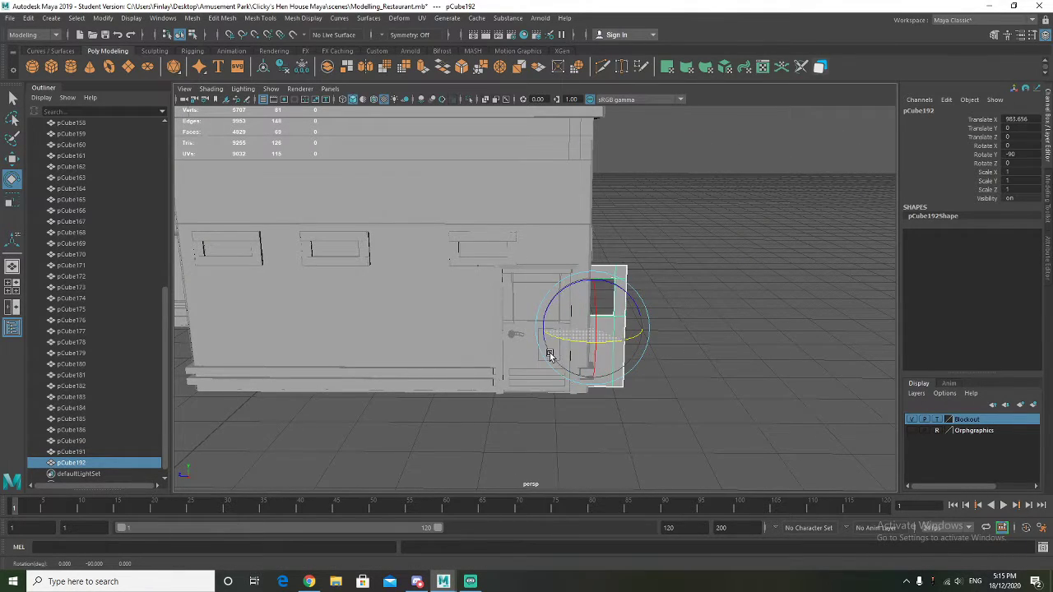
Fit the rotated door copy into the side doorway near the building's corner
{"action": "left_click_drag", "start_coordinate": [678, 358], "coordinate": [489, 300], "text": "alt"}
{"action": "key", "text": "w"}
{"action": "key", "text": "f"}
{"action": "mouse_move", "coordinate": [559, 288]}
{"action": "left_mouse_down", "text": "alt"}
{"action": "mouse_move", "coordinate": [548, 282]}
{"action": "mouse_move", "coordinate": [560, 291]}
{"action": "left_mouse_up", "text": "alt"}
{"action": "middle_click_drag", "start_coordinate": [514, 186], "coordinate": [513, 208], "text": "alt"}
Lower the top vertices of the side door's frame slightly towards the door
{"action": "left_click", "coordinate": [515, 155]}
{"action": "right_click_drag", "start_coordinate": [515, 156], "coordinate": [437, 146]}
{"action": "left_click_drag", "start_coordinate": [406, 129], "coordinate": [665, 190]}
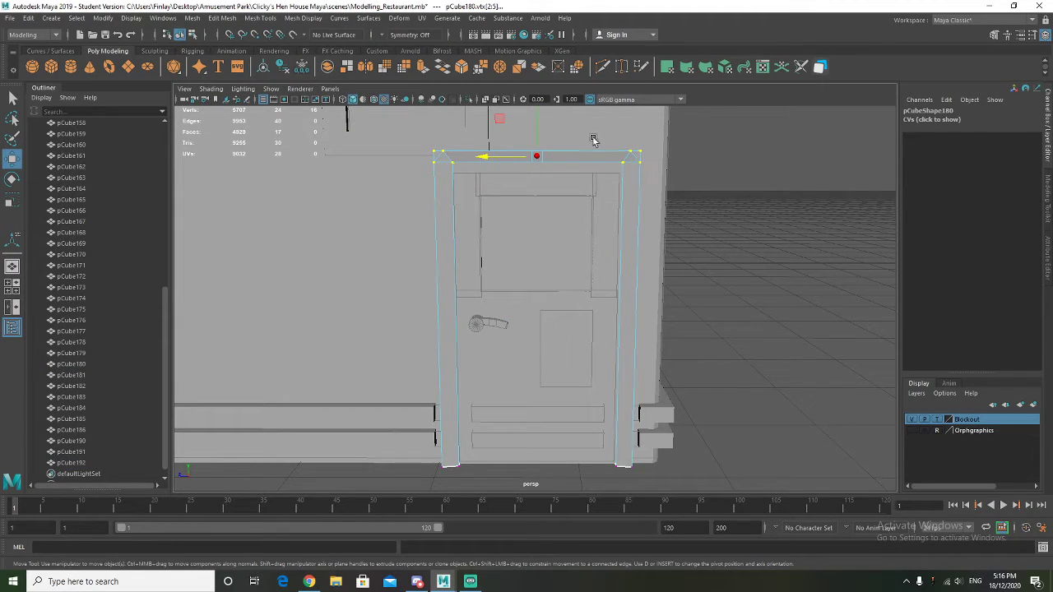
{"action": "left_click", "coordinate": [538, 134]}
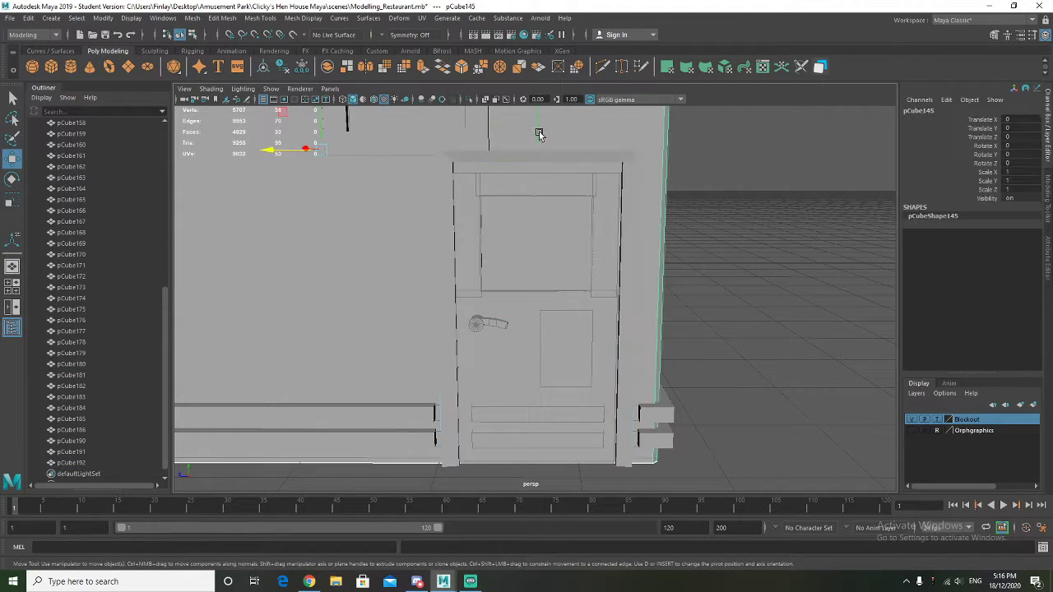
{"action": "key", "text": "ctrl+z"}
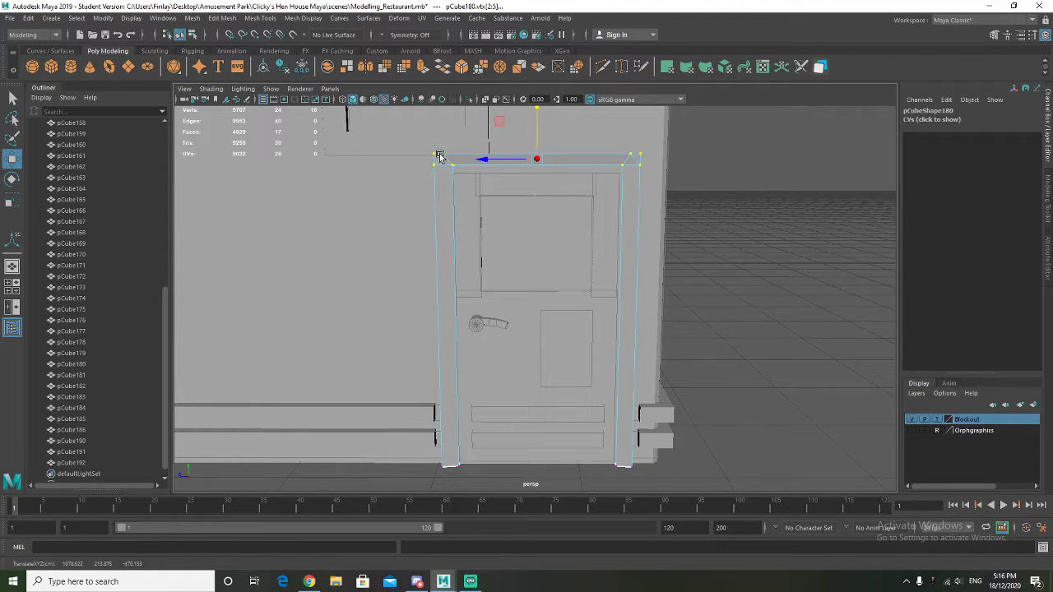
Move the vertices of both upright sides of the door frame inward along Z, then return to object mode
{"action": "left_click_drag", "start_coordinate": [390, 141], "coordinate": [481, 325]}
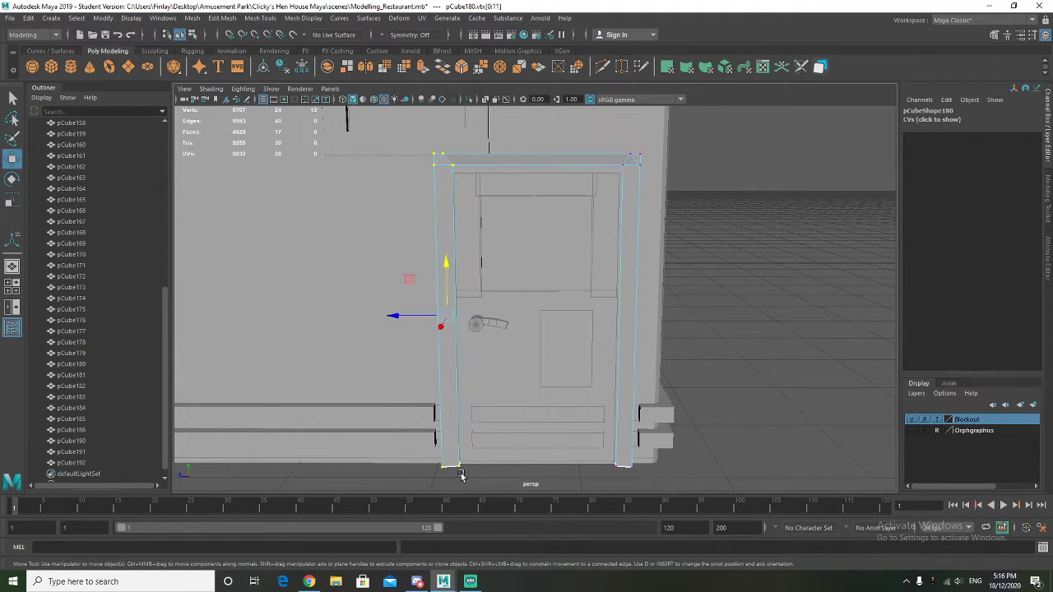
{"action": "left_click_drag", "start_coordinate": [418, 319], "coordinate": [421, 320]}
{"action": "left_click_drag", "start_coordinate": [675, 138], "coordinate": [591, 385]}
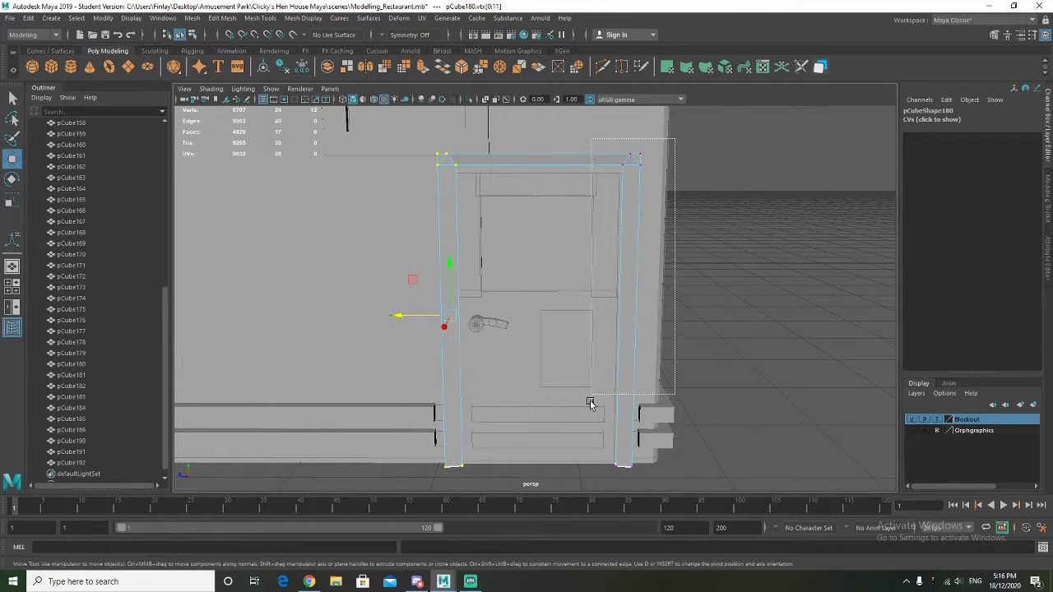
{"action": "left_click_drag", "start_coordinate": [611, 479], "coordinate": [611, 481]}
{"action": "left_click_drag", "start_coordinate": [584, 323], "coordinate": [578, 321]}
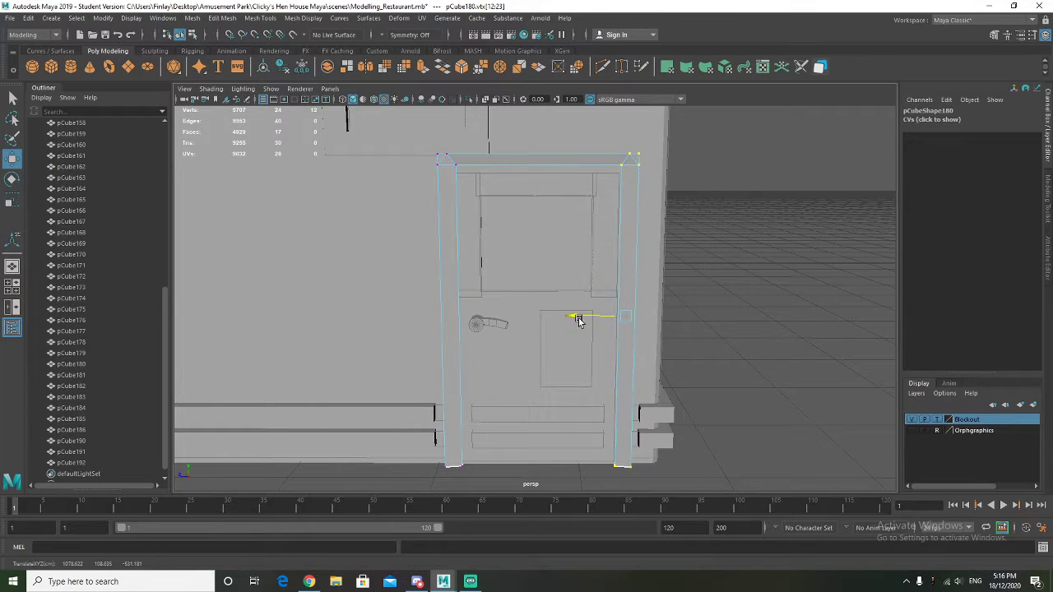
{"action": "right_click_drag", "start_coordinate": [591, 167], "coordinate": [645, 153]}
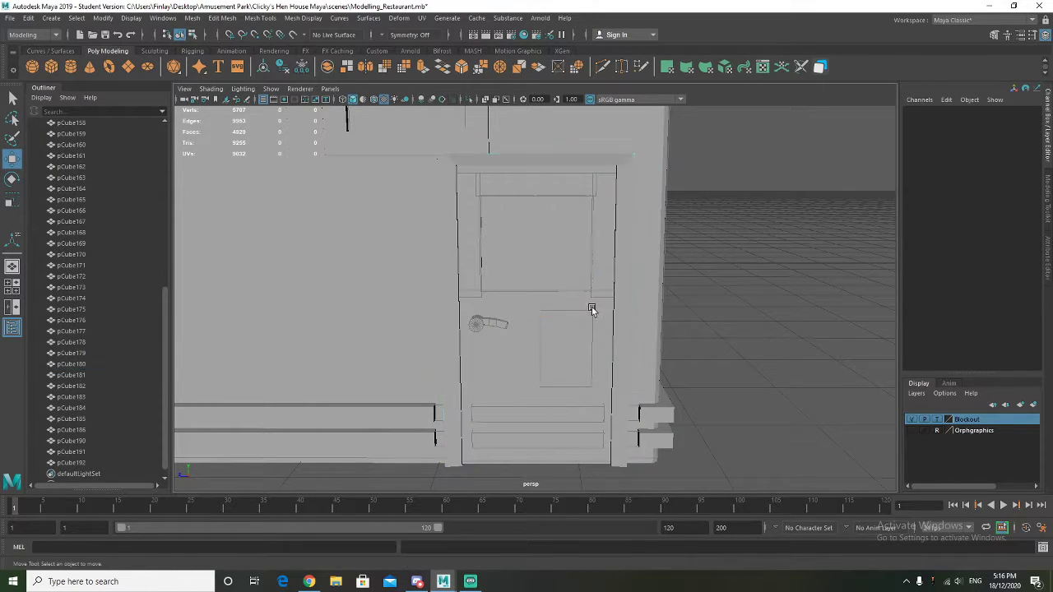
Duplicate the two corner skirting trims beside the side door and move the copies along Z onto the door, at Translate Z -450.265
{"action": "left_click", "coordinate": [747, 252]}
{"action": "left_click", "coordinate": [601, 359]}
{"action": "left_click_drag", "start_coordinate": [721, 360], "coordinate": [581, 305], "text": "alt"}
{"action": "left_click", "coordinate": [683, 358]}
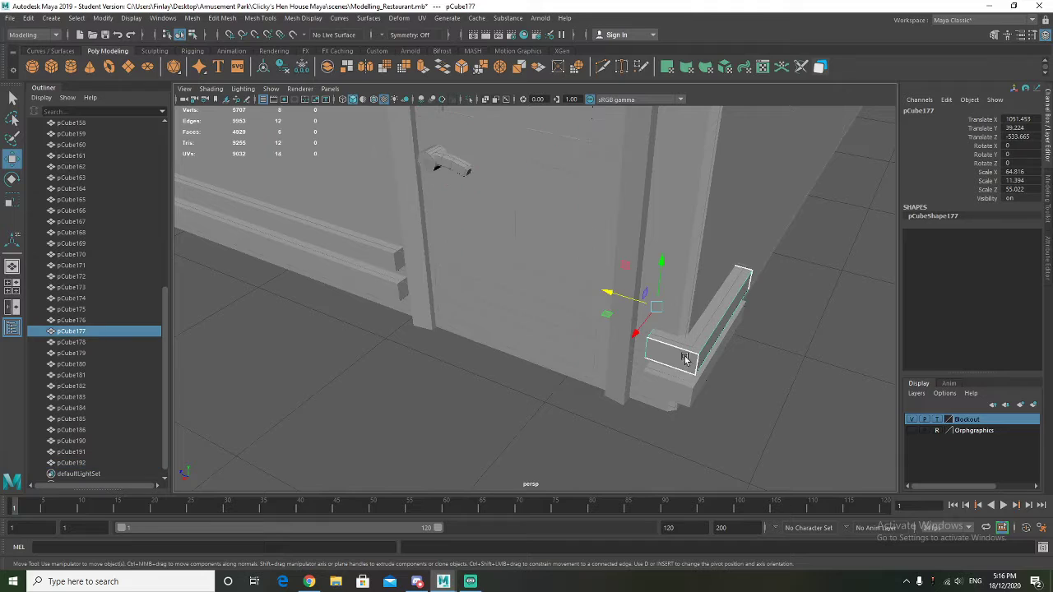
{"action": "left_click", "coordinate": [684, 399], "text": "shift"}
{"action": "left_click_drag", "start_coordinate": [727, 407], "coordinate": [776, 395], "text": "alt"}
{"action": "key", "text": "ctrl+d"}
{"action": "left_click_drag", "start_coordinate": [573, 320], "coordinate": [337, 321]}
Center the pivots of the copied trims, stretch them to Scale Z 211.846 and shift them along Z to fit the door
{"action": "key", "text": "r"}
{"action": "key", "text": "ctrl+z"}
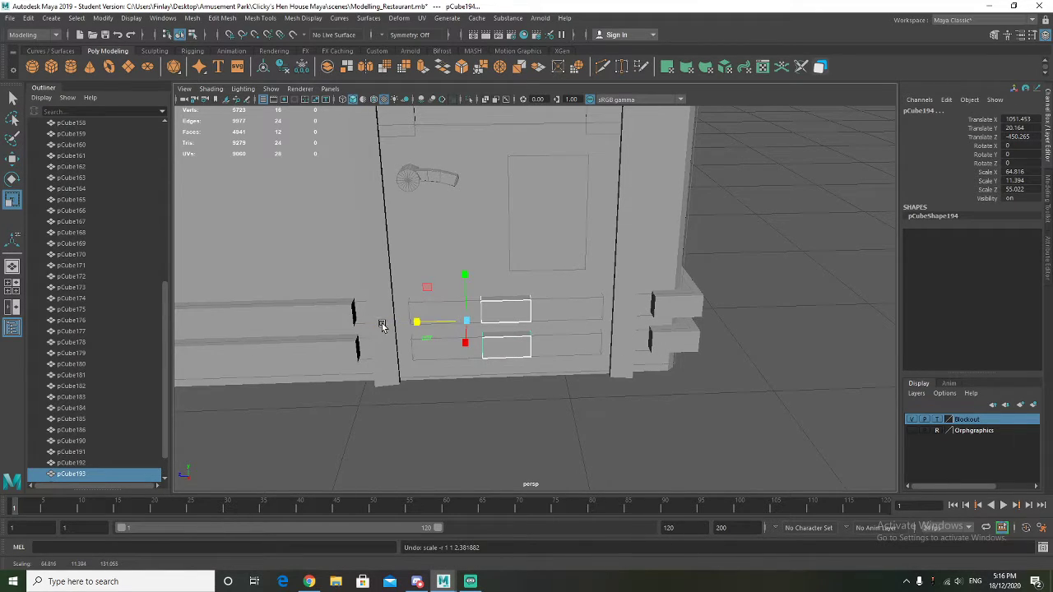
{"action": "left_click", "coordinate": [261, 65]}
{"action": "left_click_drag", "start_coordinate": [453, 314], "coordinate": [342, 314]}
{"action": "key", "text": "w"}
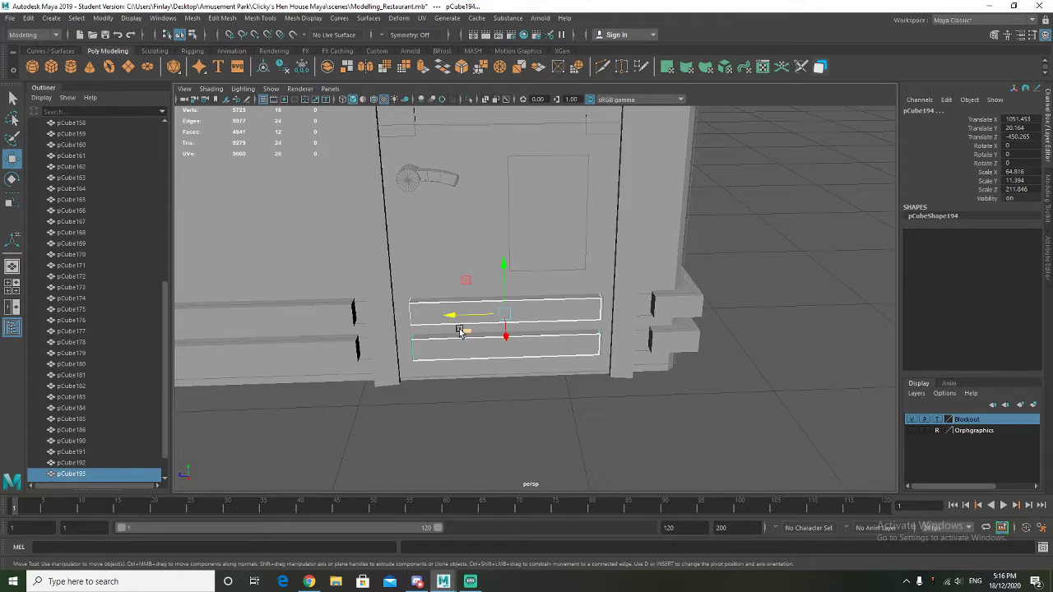
{"action": "mouse_move", "coordinate": [460, 322]}
{"action": "left_mouse_down"}
{"action": "mouse_move", "coordinate": [479, 319]}
{"action": "mouse_move", "coordinate": [445, 319]}
{"action": "left_mouse_up"}
Isolate the two door trims, delete the back face of each, and return to object mode with the isolation off
{"action": "key", "text": "r"}
{"action": "key", "text": "ctrl+1"}
{"action": "left_click_drag", "start_coordinate": [644, 277], "coordinate": [436, 257], "text": "alt"}
{"action": "right_click_drag", "start_coordinate": [598, 279], "coordinate": [597, 311]}
{"action": "left_click", "coordinate": [558, 319]}
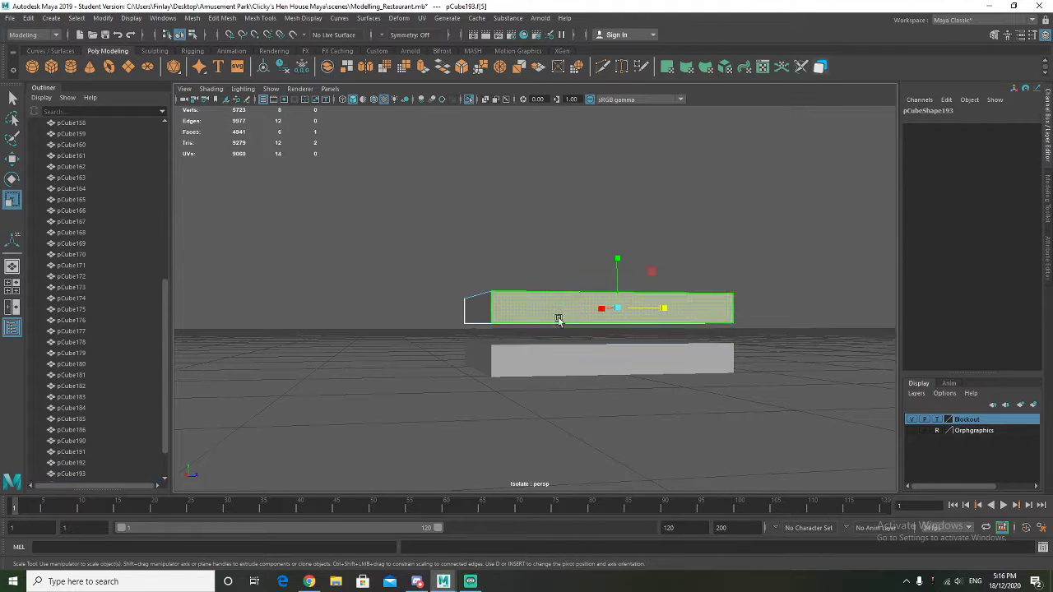
{"action": "left_click", "coordinate": [515, 376]}
{"action": "left_click", "coordinate": [505, 284]}
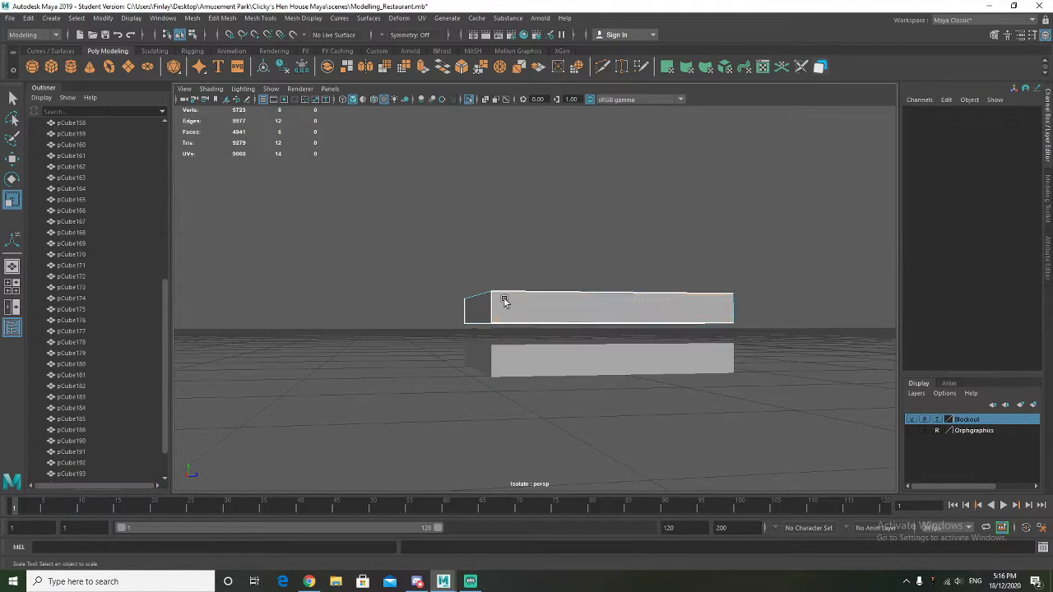
{"action": "right_click_drag", "start_coordinate": [513, 370], "coordinate": [551, 265]}
{"action": "right_click_drag", "start_coordinate": [524, 310], "coordinate": [524, 311]}
{"action": "left_click", "coordinate": [528, 352]}
{"action": "left_click", "coordinate": [519, 313], "text": "shift"}
{"action": "left_click_drag", "start_coordinate": [383, 315], "coordinate": [465, 344], "text": "alt"}
{"action": "key", "text": "ctrl+1"}
{"action": "key", "text": "w"}
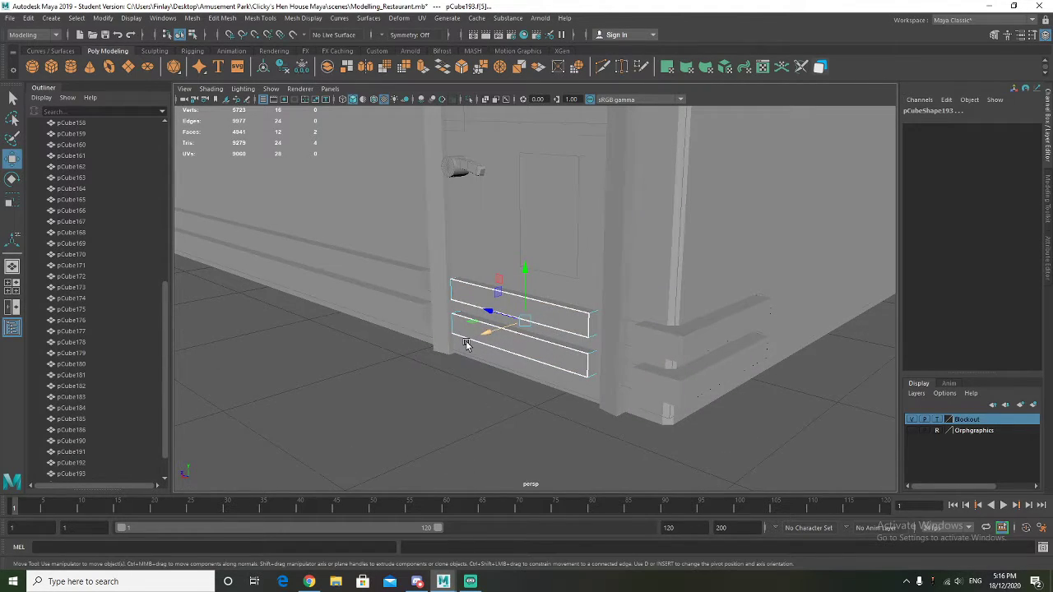
{"action": "key", "text": "Delete"}
{"action": "right_click_drag", "start_coordinate": [492, 278], "coordinate": [531, 237]}
{"action": "left_click", "coordinate": [276, 364]}
View the whole restaurant and move the UV Editor window clear of the viewport
{"action": "scroll", "coordinate": [278, 364], "scroll_direction": "down", "scroll_amount": 5}
{"action": "left_click_drag", "start_coordinate": [277, 364], "coordinate": [513, 337], "text": "alt"}
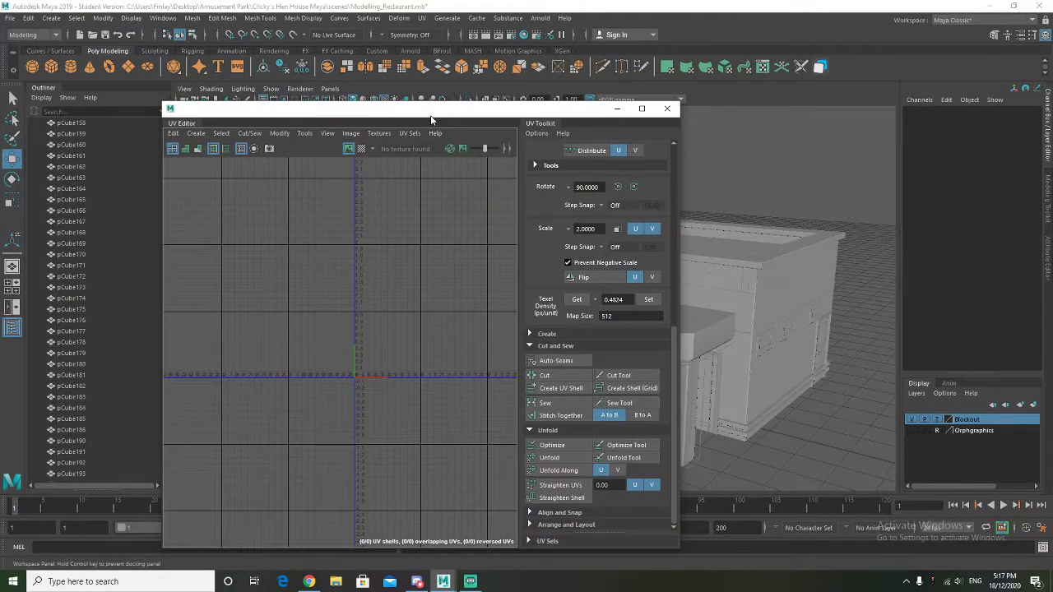
{"action": "left_click_drag", "start_coordinate": [430, 115], "coordinate": [0, 98]}
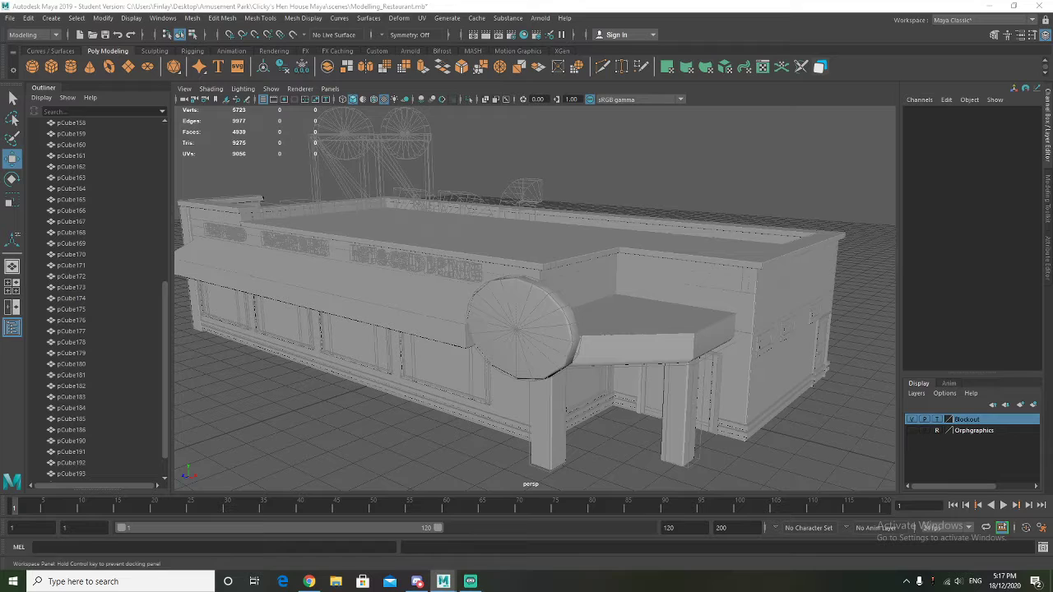